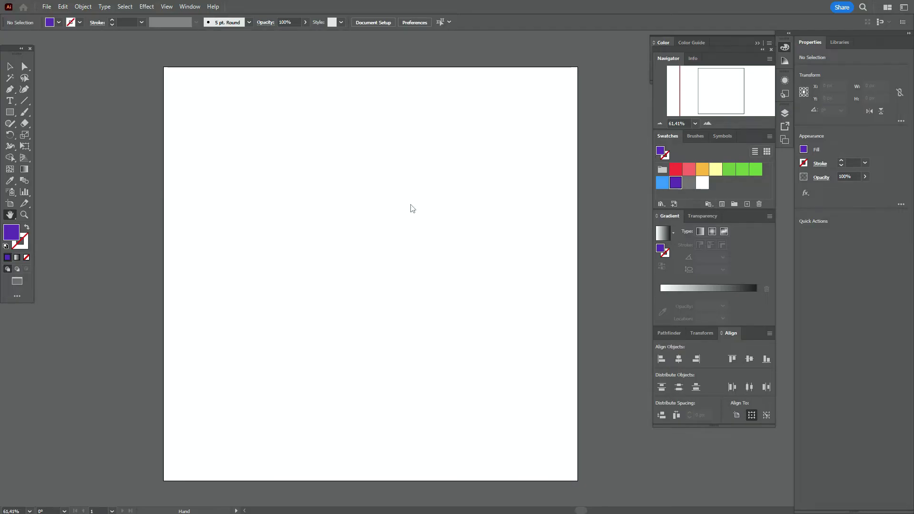
Step: Draw a 1000 × 1000 px square covering the artboard and give it a gradient fill
left_click(10, 112)
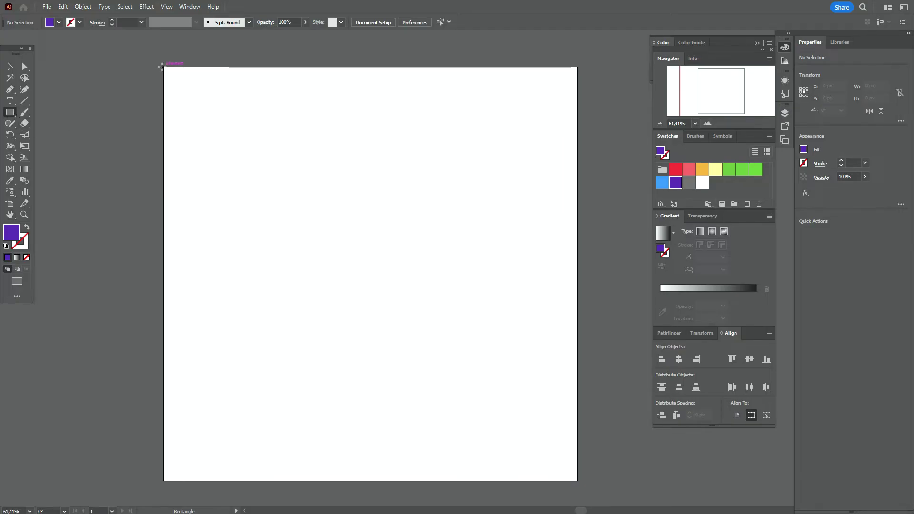
left_click_drag(163, 66, 577, 481)
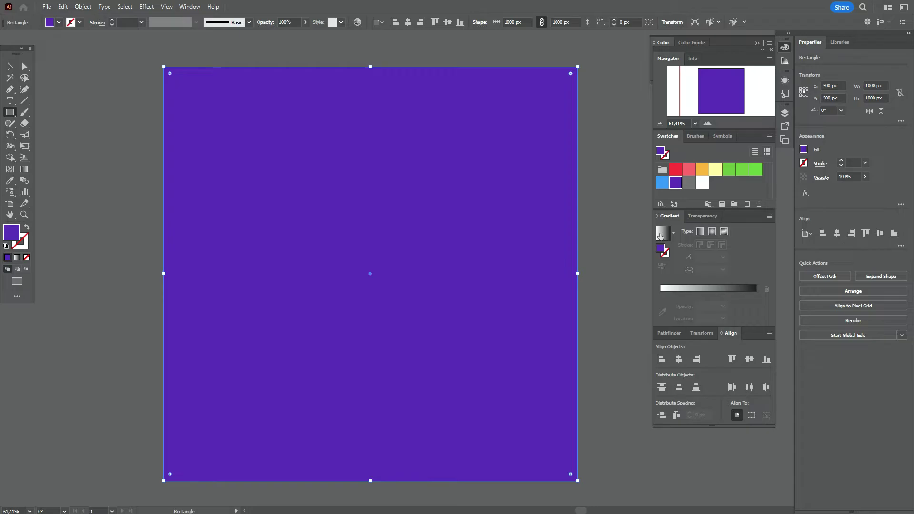
left_click(661, 234)
Step: Set the gradient stops to purple and blue and angle it diagonally from the top right
left_click(678, 185)
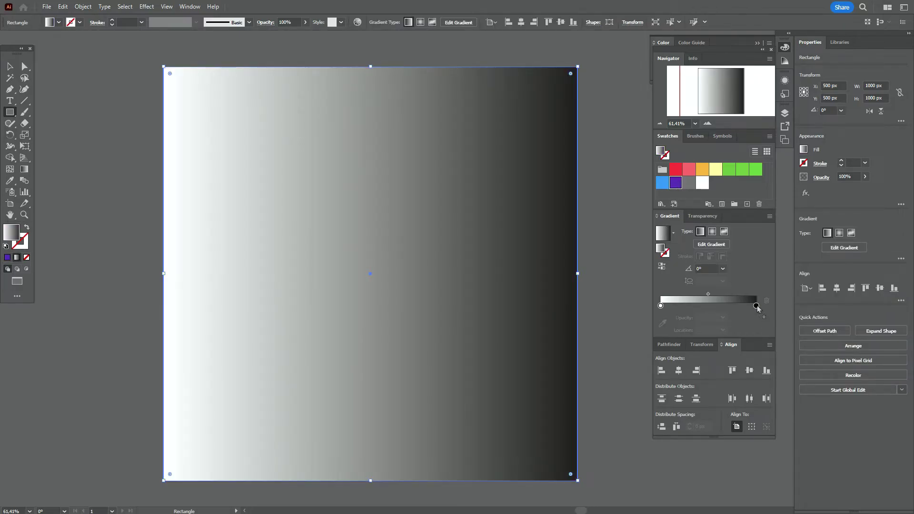
left_click_drag(760, 310, 757, 308)
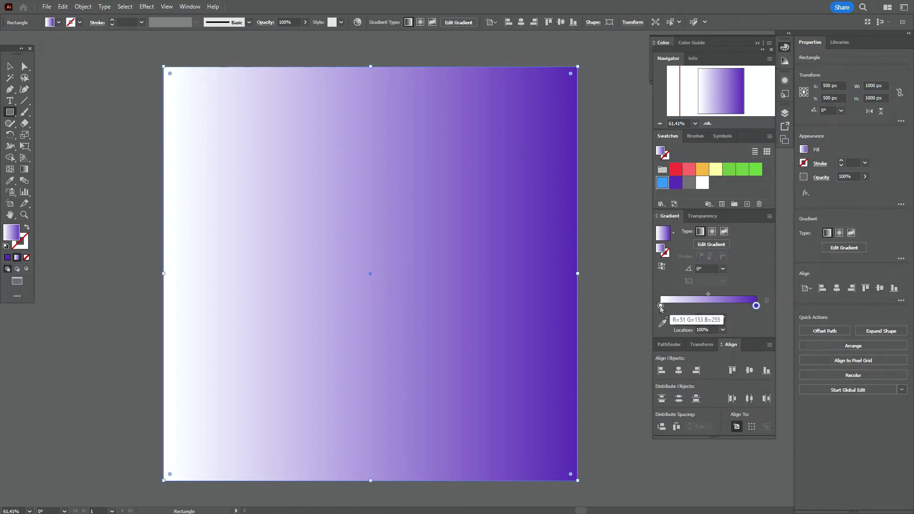
left_click_drag(663, 183, 661, 306)
left_click(25, 169)
mouse_move(602, 50)
left_mouse_down()
mouse_move(409, 247)
mouse_move(511, 160)
left_mouse_up()
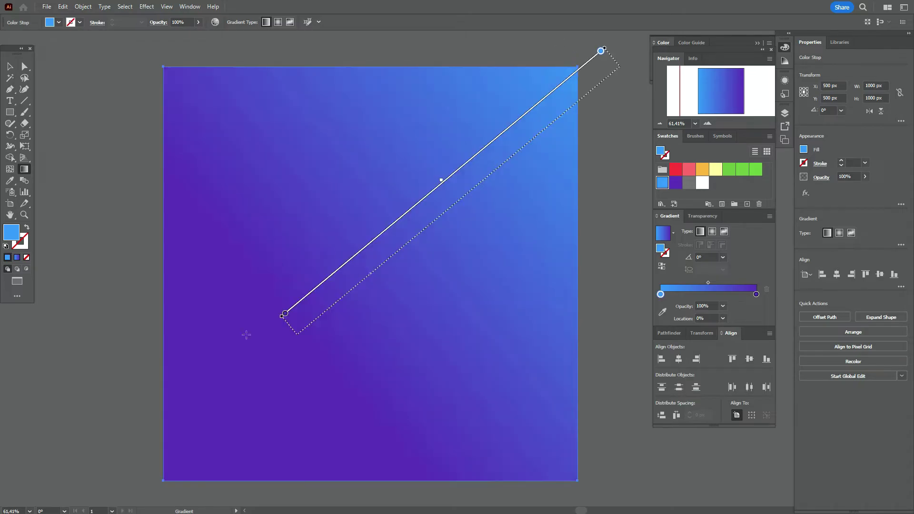
Step: Drag the gradient so blue becomes a soft glow past the top-right corner, about -135.66°
left_click_drag(511, 161, 328, 316)
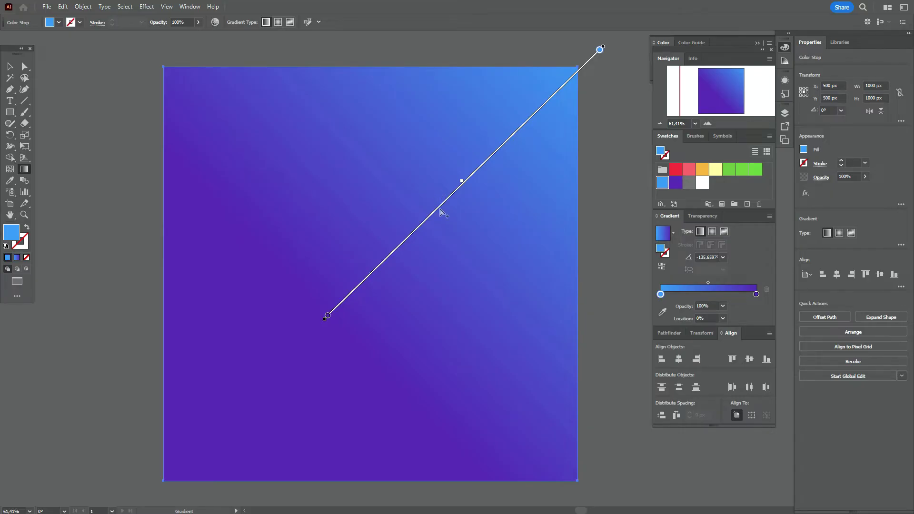
left_click_drag(440, 211, 590, 81)
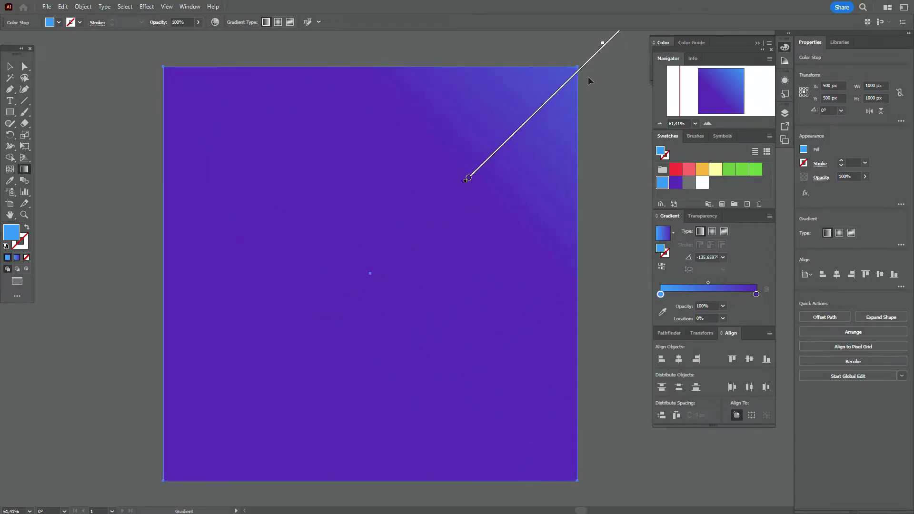
mouse_move(604, 44)
left_mouse_down()
mouse_move(630, 51)
mouse_move(570, 111)
left_mouse_up()
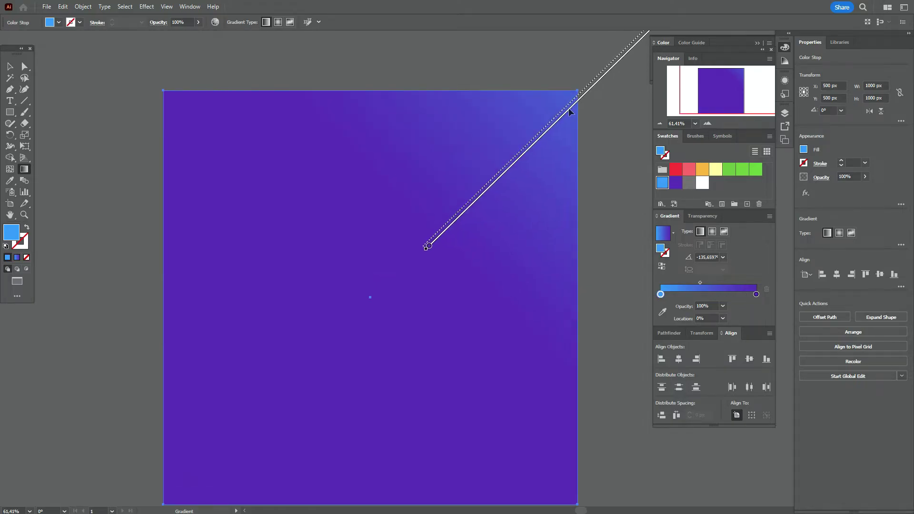
Step: Deselect the background rectangle and pan the artboard view up and left
key("v")
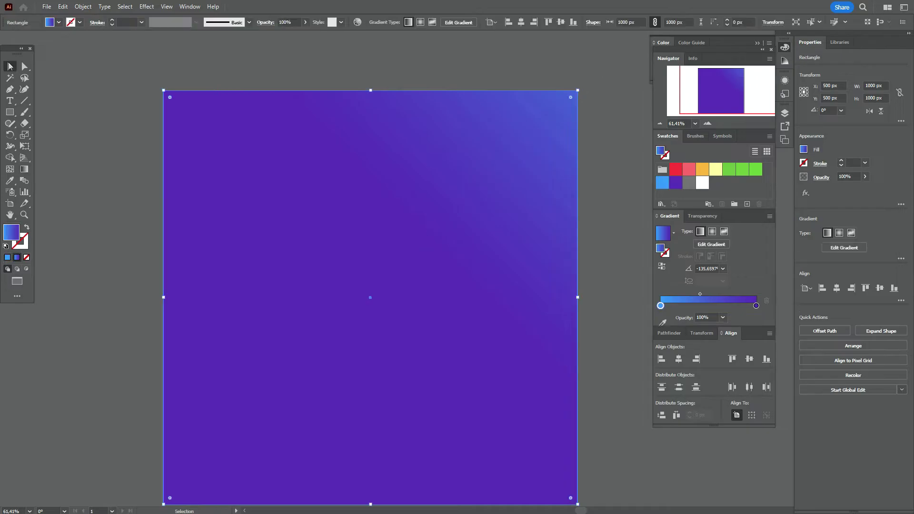
left_click(55, 105)
left_click(10, 214)
mouse_move(456, 304)
left_mouse_down()
mouse_move(451, 245)
mouse_move(461, 268)
left_mouse_up()
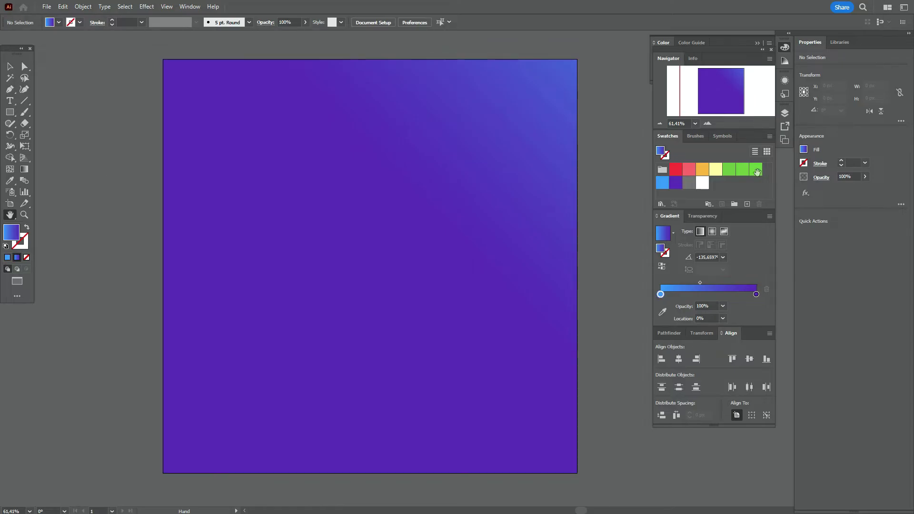
Step: Create a green 3-sided polygon triangle and enlarge it to about three times its size
left_click(756, 170)
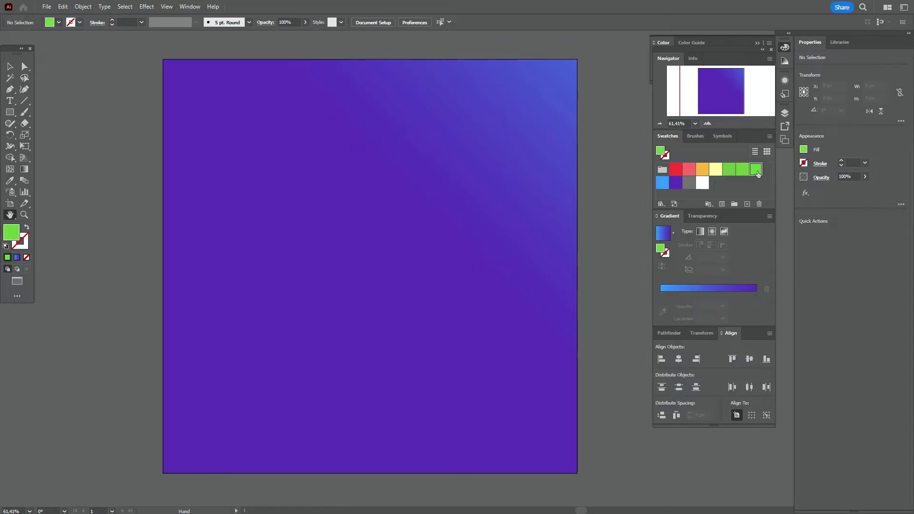
left_click(10, 113)
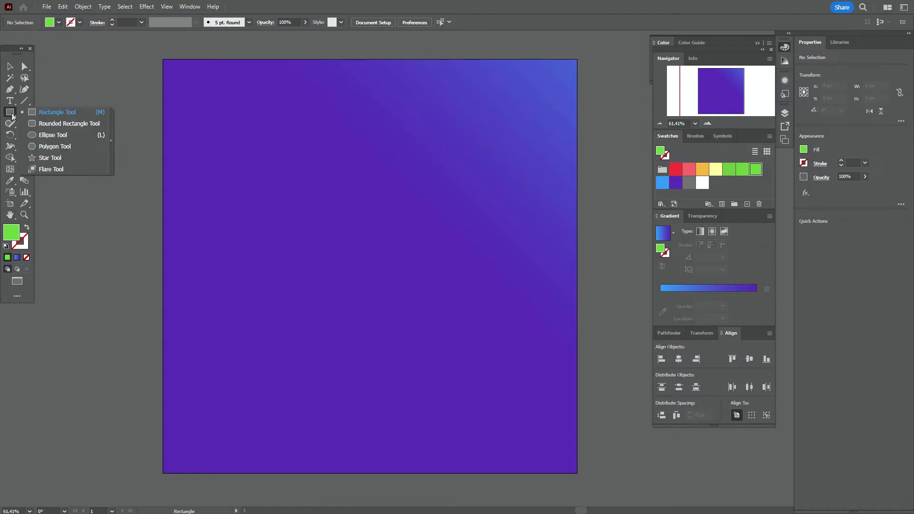
left_click(53, 147)
left_click(354, 208)
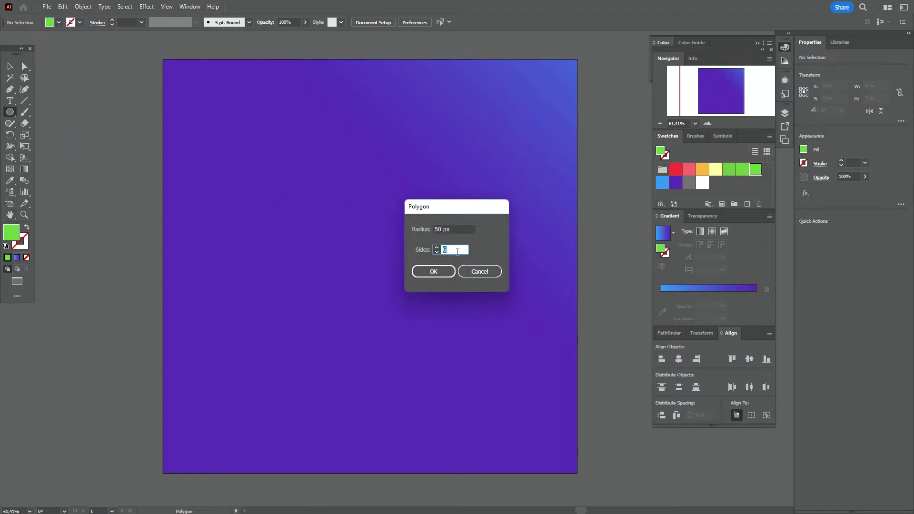
left_click(449, 275)
key("v")
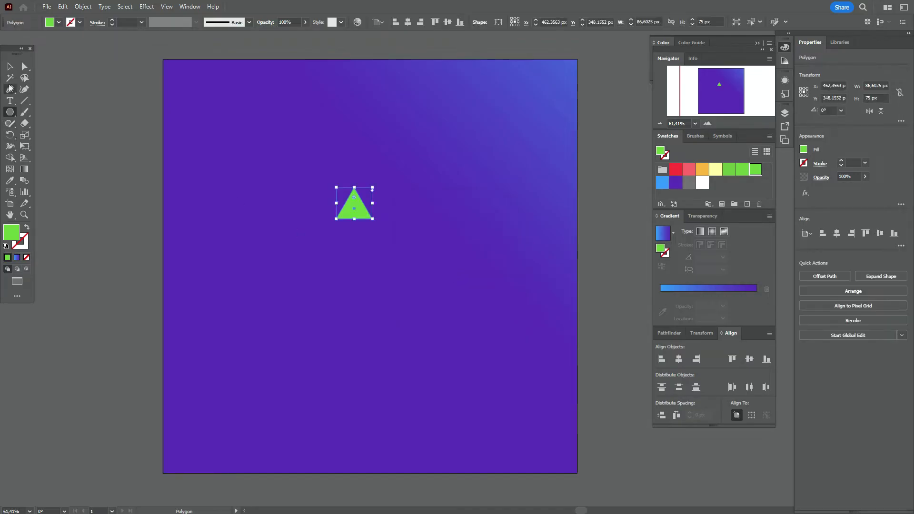
mouse_move(372, 203)
left_mouse_down()
mouse_move(462, 236)
mouse_move(390, 196)
left_mouse_up()
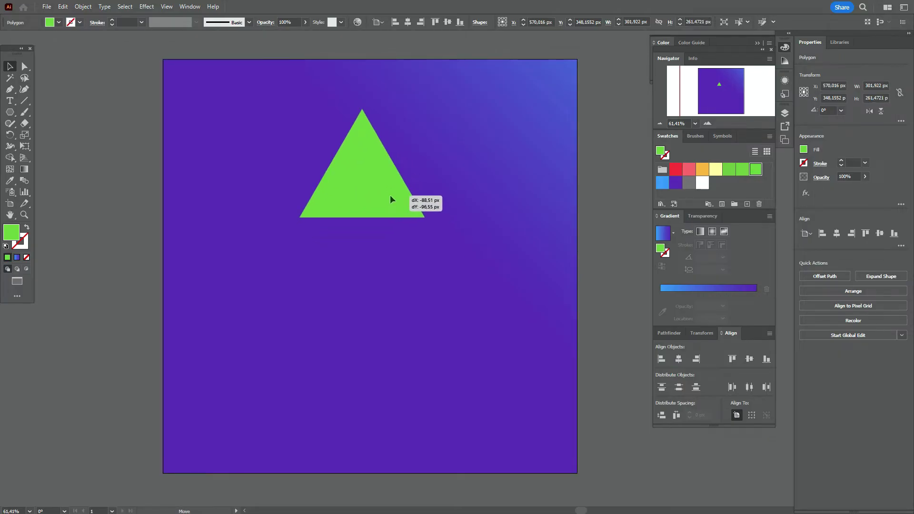
Step: Round the triangle's top corner and raise its bottom edge to about 190 px tall
left_click(24, 67)
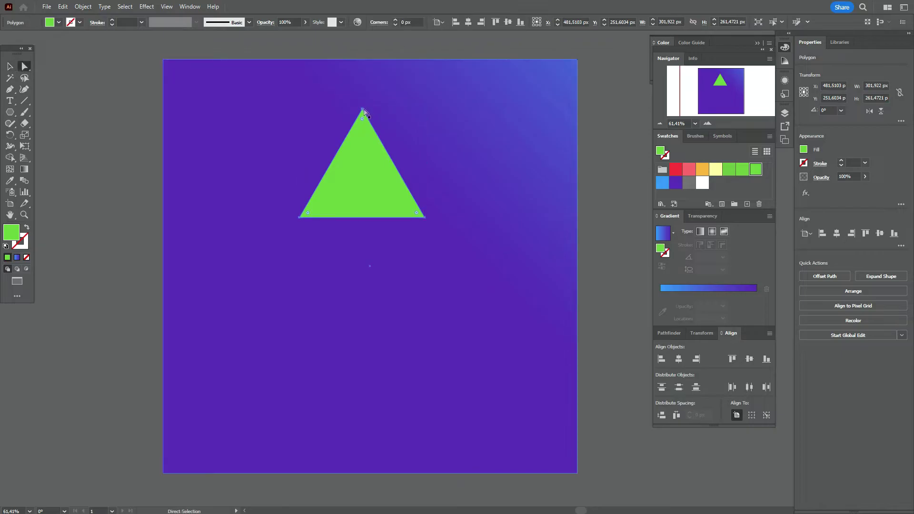
left_click(363, 110)
left_click_drag(360, 121, 360, 126)
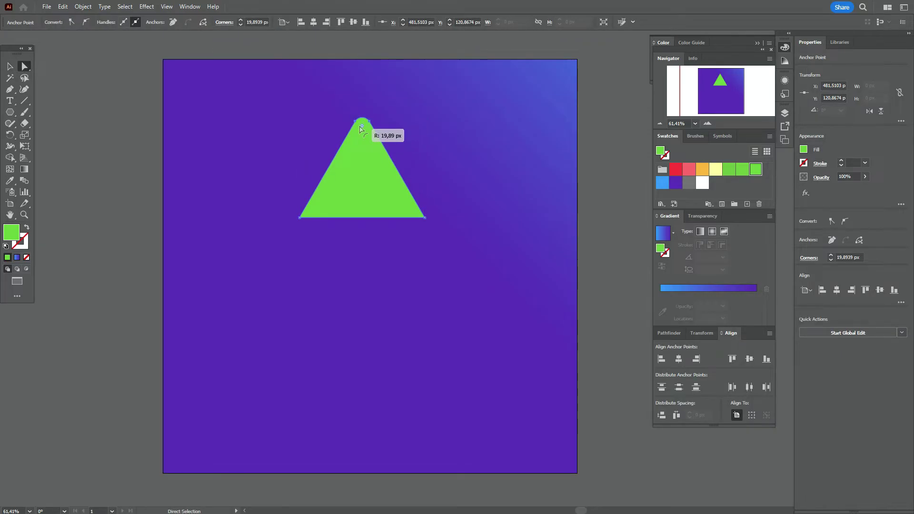
key("v")
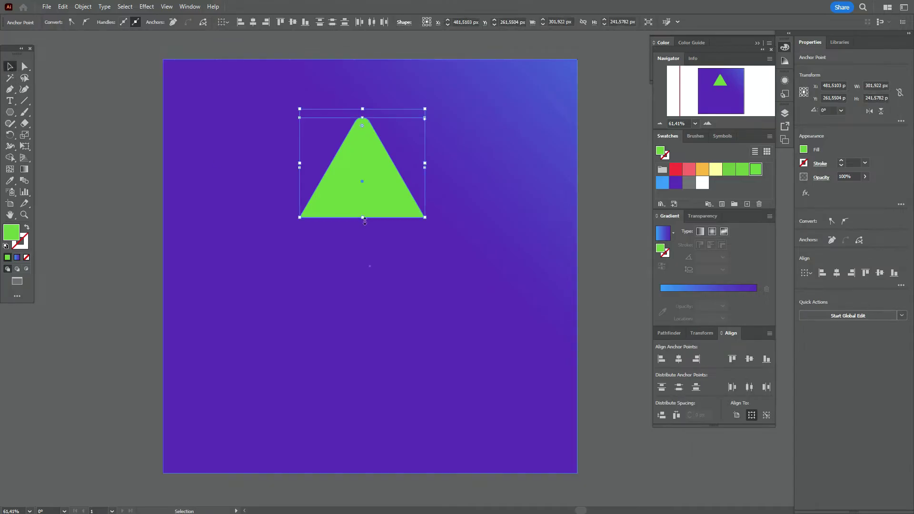
left_click_drag(364, 219, 371, 196)
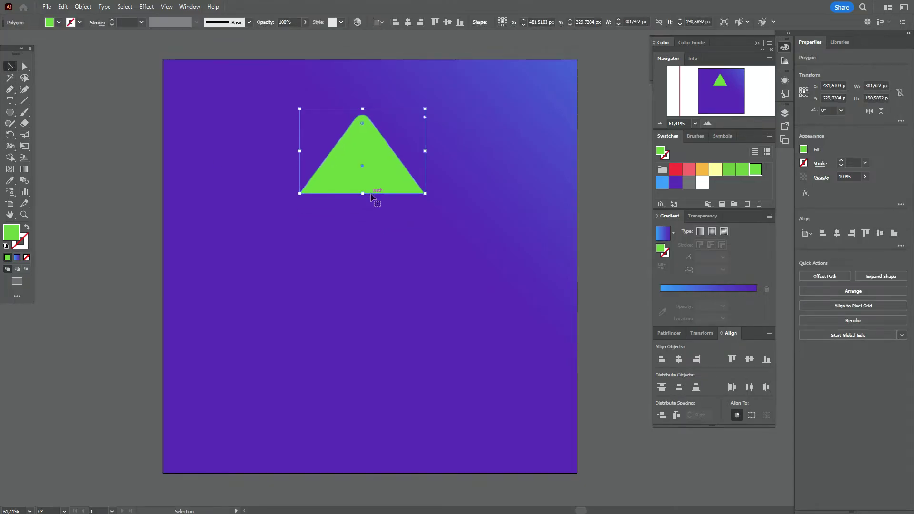
left_click(146, 7)
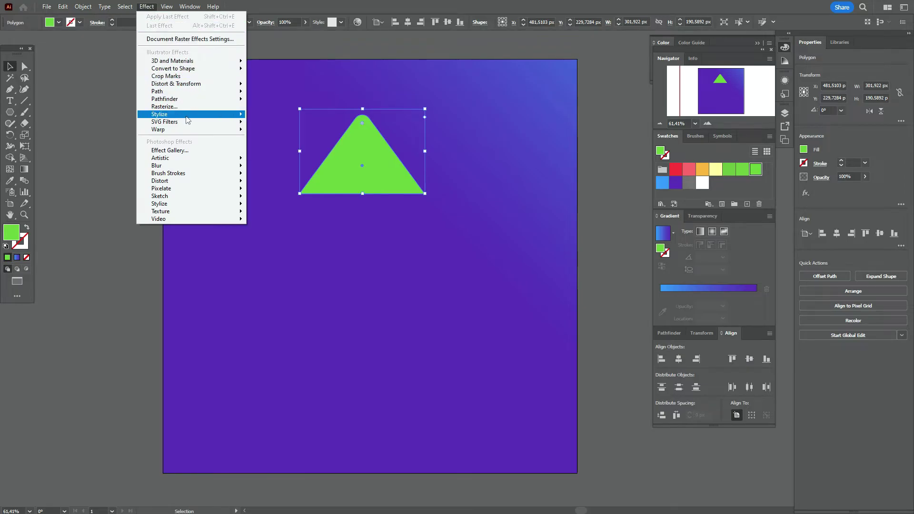
mouse_move(158, 129)
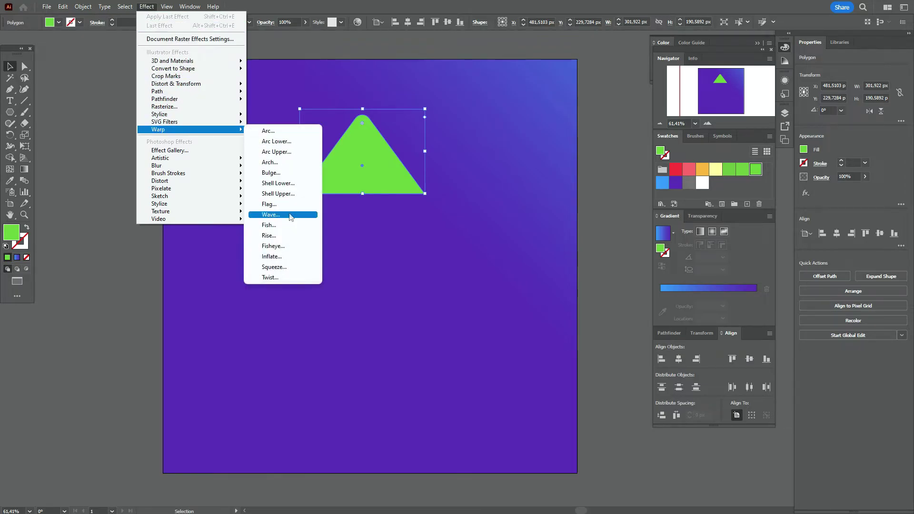
Step: Apply a vertical Bulge warp to the triangle and expand its appearance
left_click(282, 174)
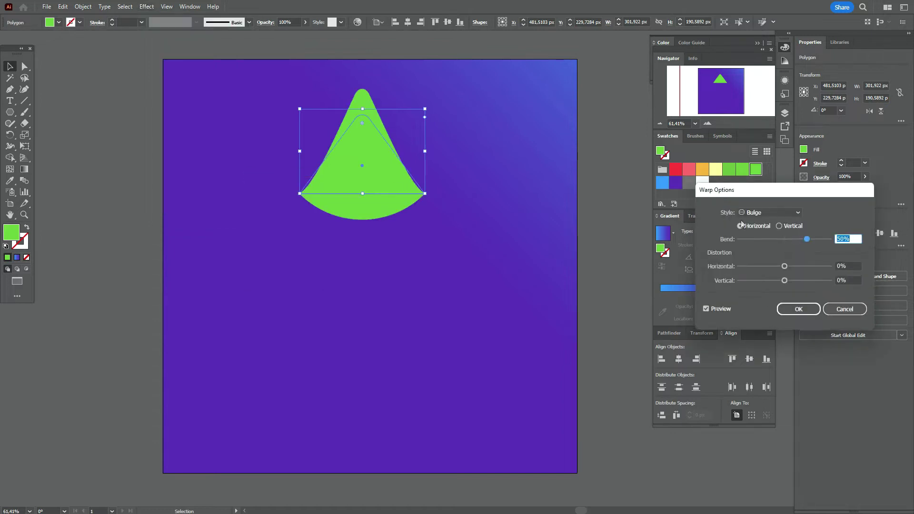
left_click(794, 225)
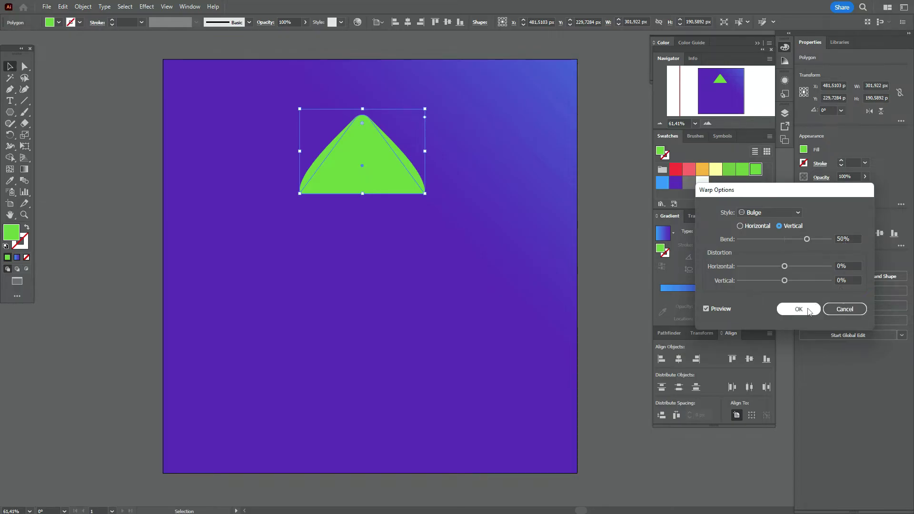
left_click(798, 309)
left_click(90, 7)
left_click(114, 141)
Step: Round the shape's two bottom corners to about 23 px, then reselect the whole shape
left_click(25, 67)
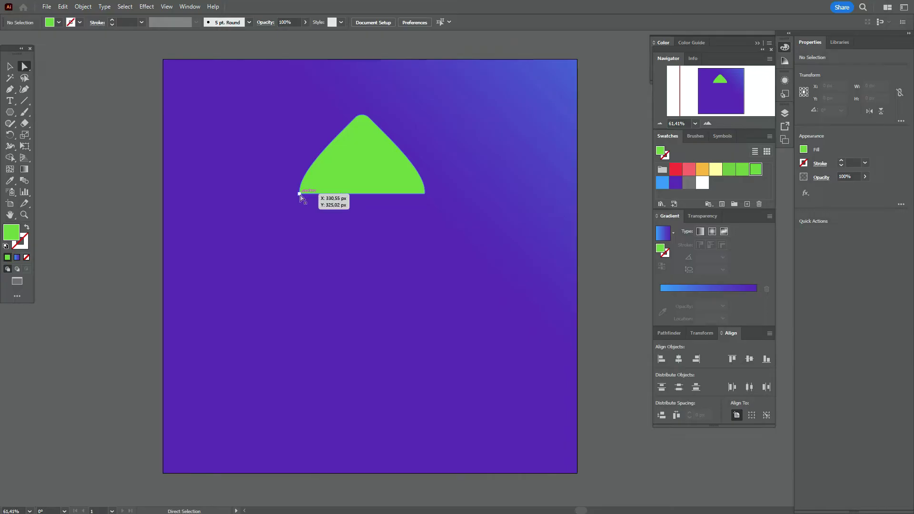
left_click(299, 193)
left_click(425, 193, "shift")
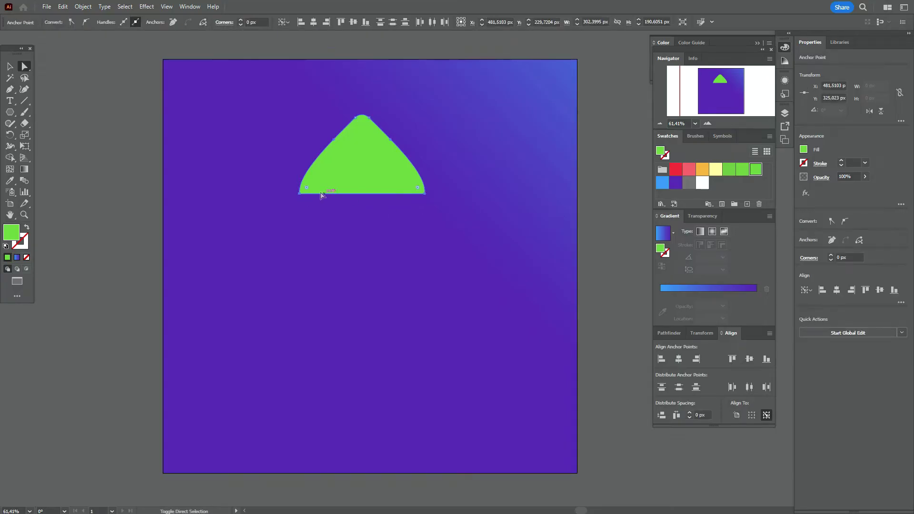
left_click_drag(307, 190, 314, 190)
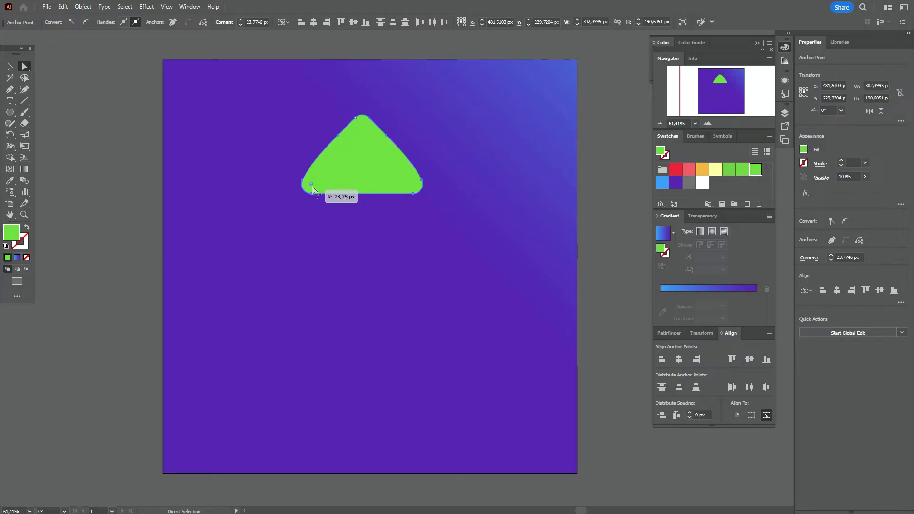
left_click_drag(314, 190, 312, 190)
left_click(10, 67)
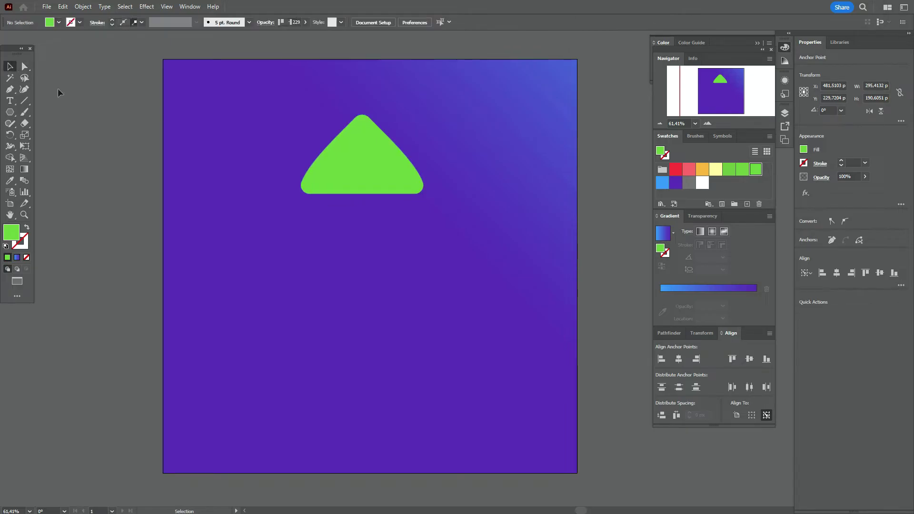
left_click(429, 257)
left_click(346, 168)
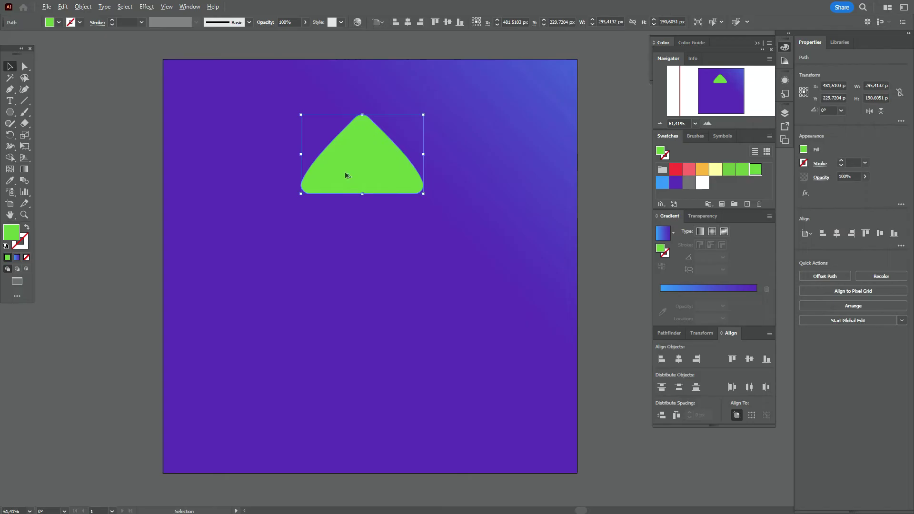
Step: Duplicate the green shape to the upper right and apply Arc Lower to the left one
left_click_drag(347, 167, 496, 131)
left_click(373, 177)
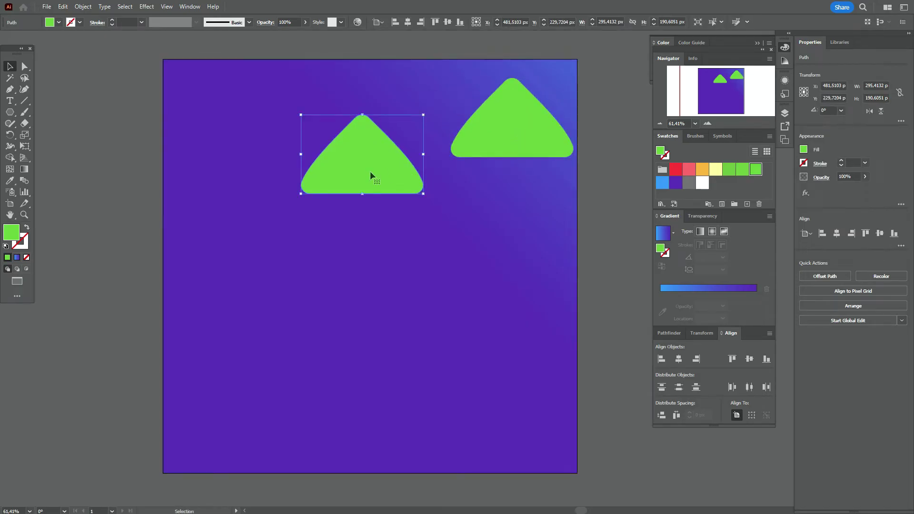
left_click(152, 9)
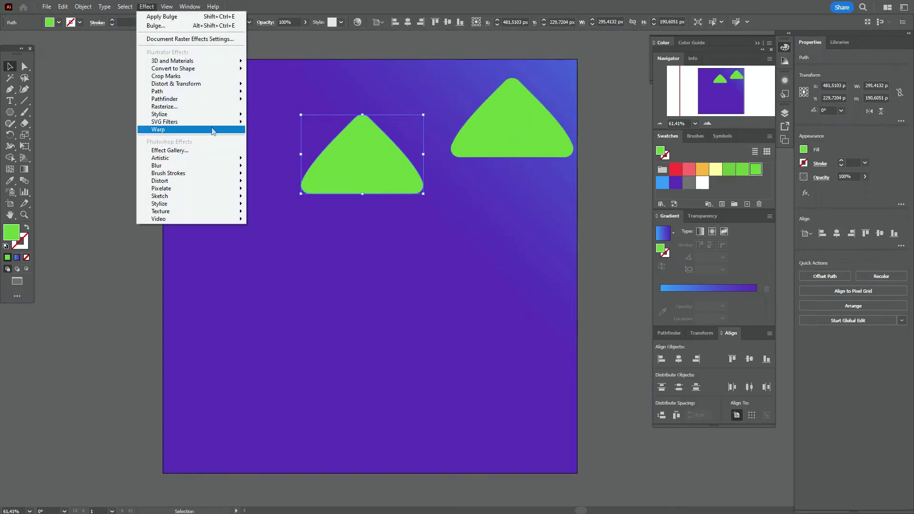
mouse_move(158, 129)
left_click(303, 142)
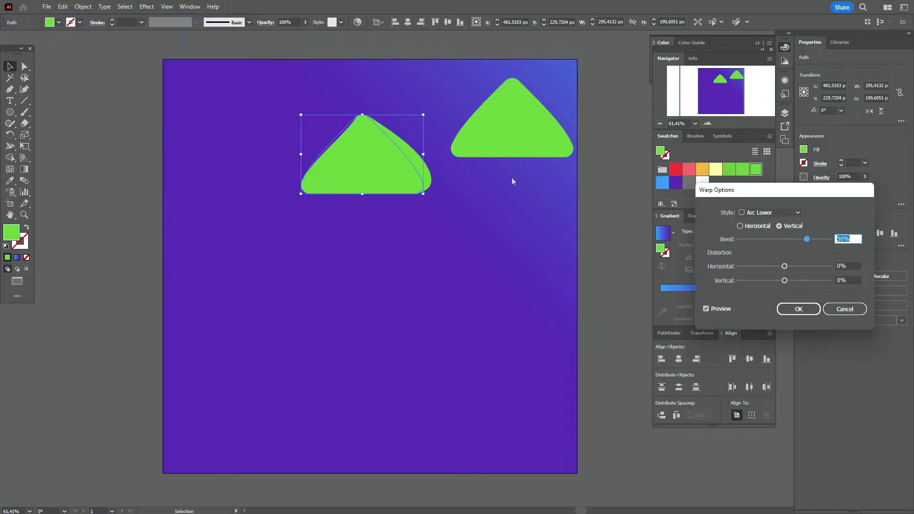
Step: Set the Arc Lower warp to horizontal with -12% bend and expand its appearance
left_click(765, 227)
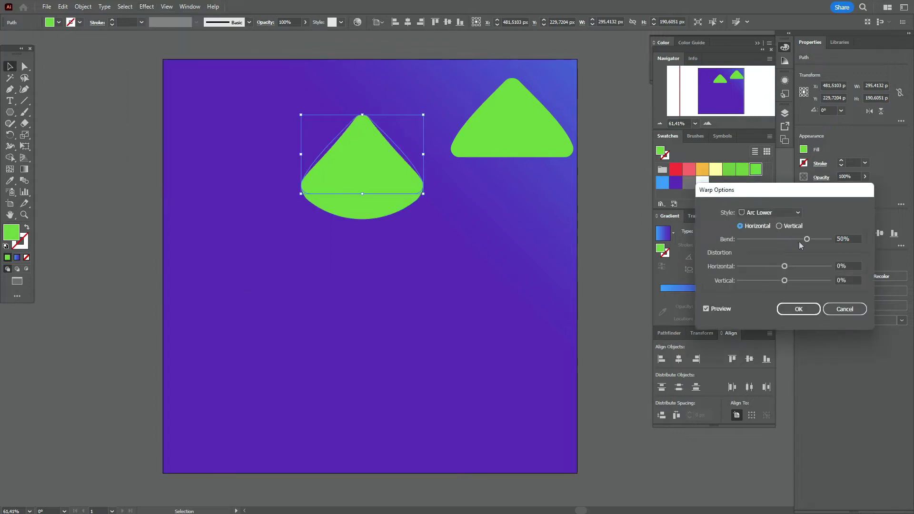
left_click_drag(807, 239, 781, 245)
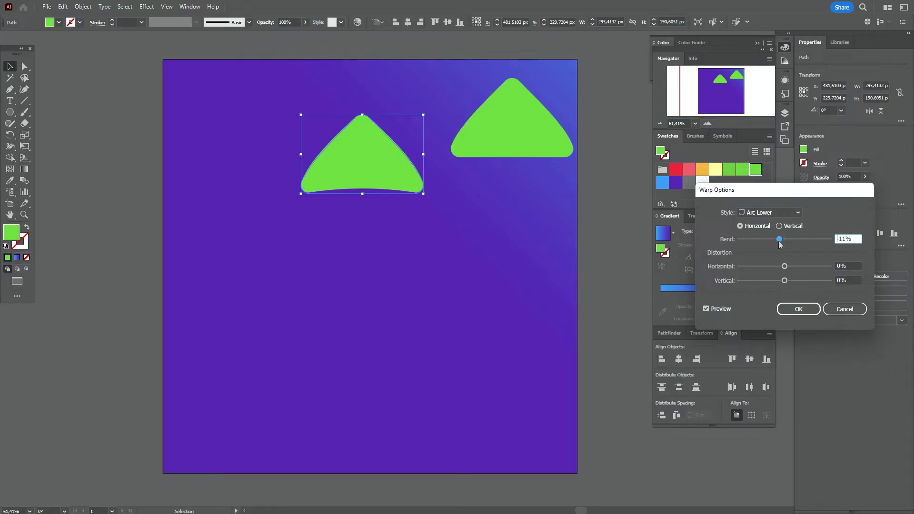
left_click(780, 243)
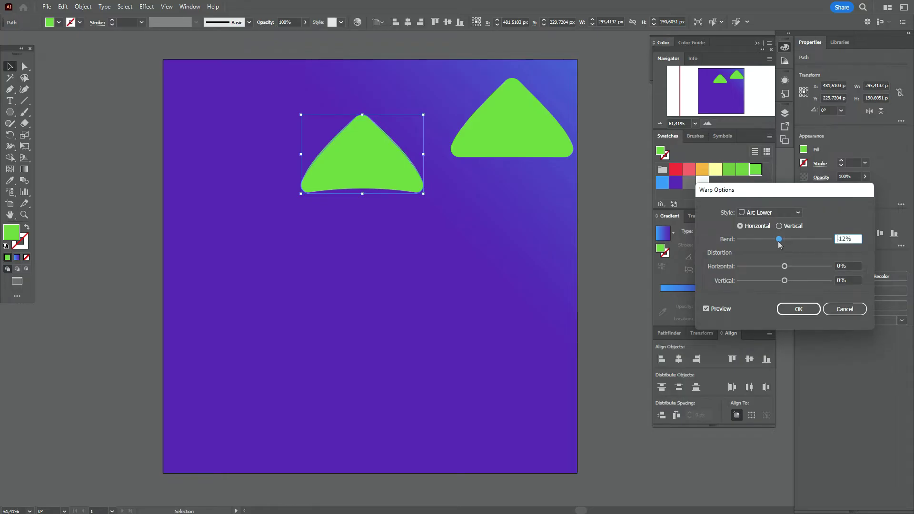
left_click(799, 309)
left_click(84, 6)
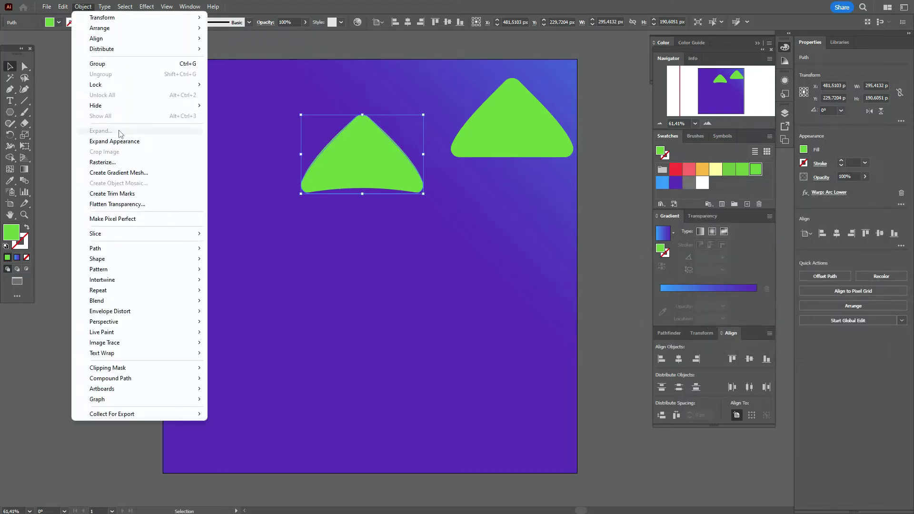
left_click(120, 141)
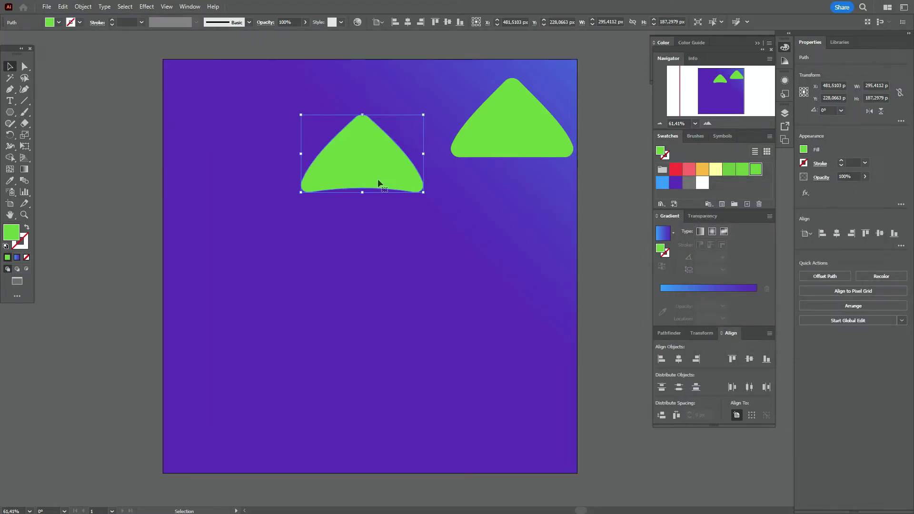
Step: Copy the tier just below the original and enlarge it into a larger middle tier
left_click_drag(380, 182, 382, 214)
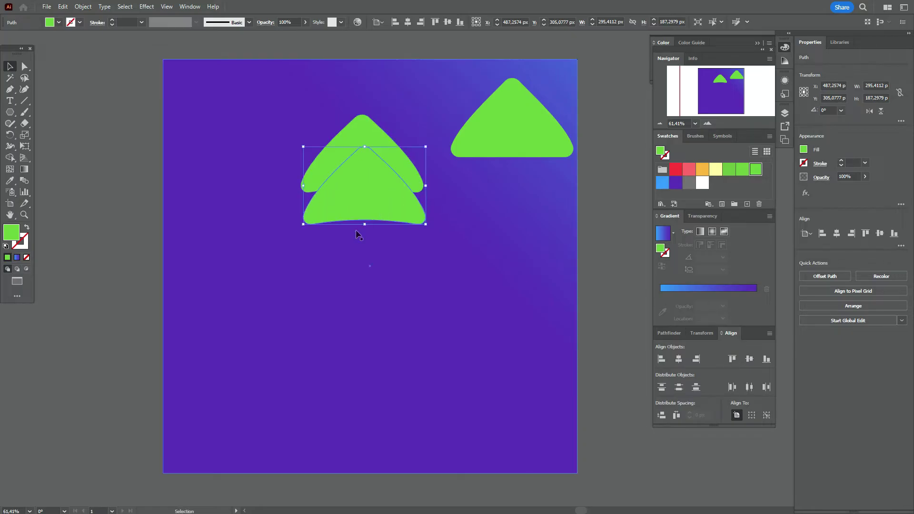
left_click_drag(367, 225, 370, 243)
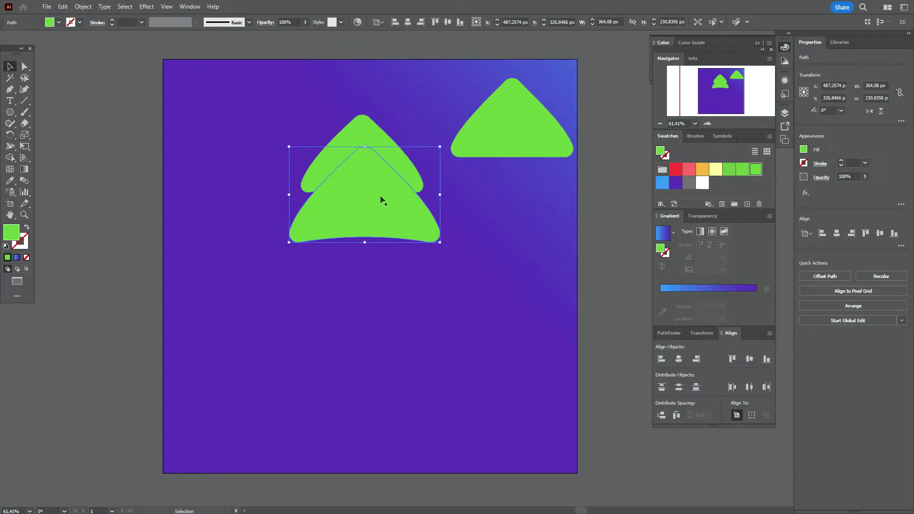
left_click_drag(380, 197, 379, 202)
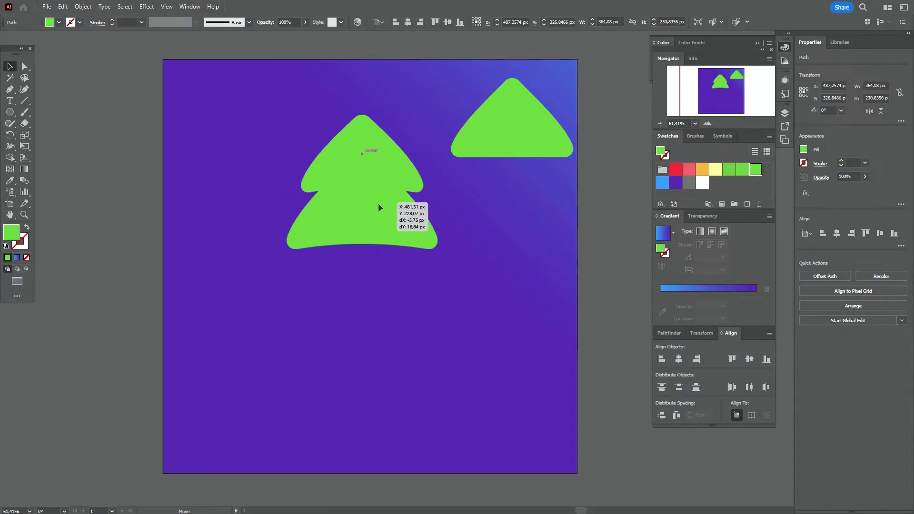
left_click_drag(363, 247, 364, 253)
Step: Enlarge the upper-right triangle to about 450 × 291 px and place it beneath as the base
left_click(605, 223)
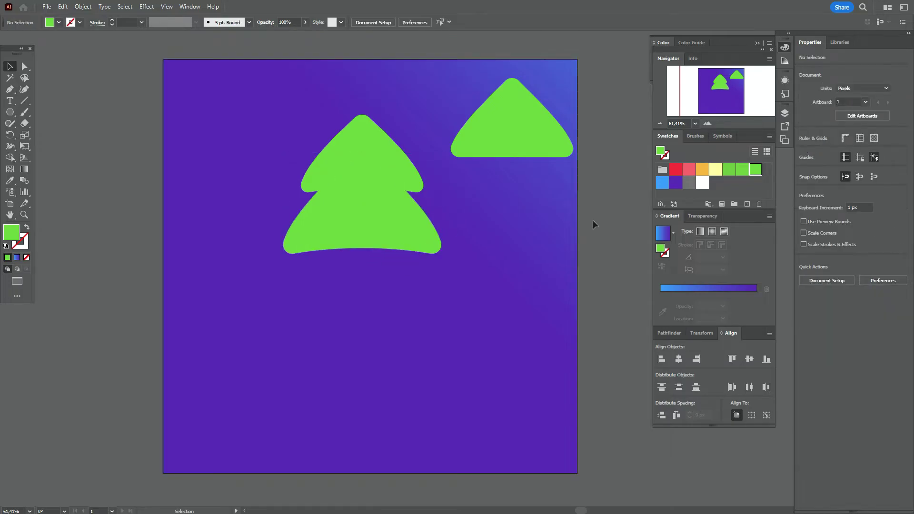
left_click(516, 156)
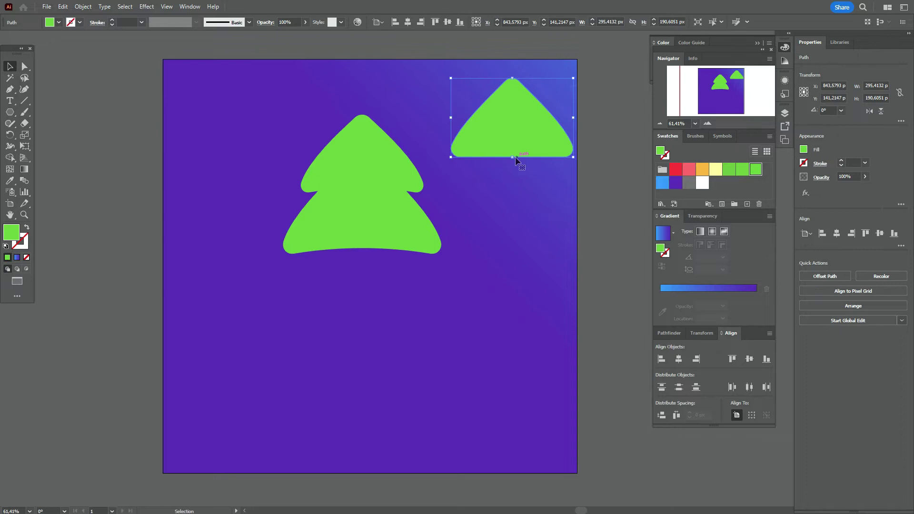
mouse_move(515, 156)
left_mouse_down()
mouse_move(524, 198)
mouse_move(376, 288)
left_mouse_up()
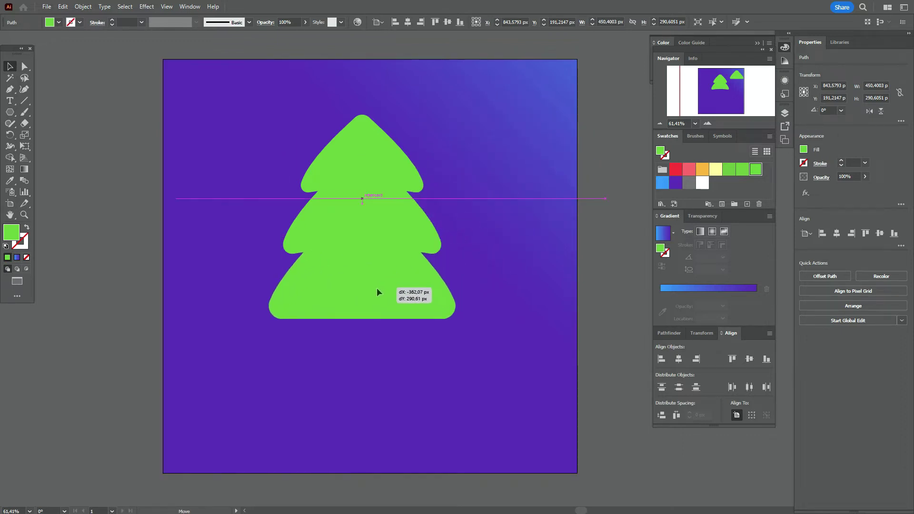
left_click_drag(377, 288, 376, 288)
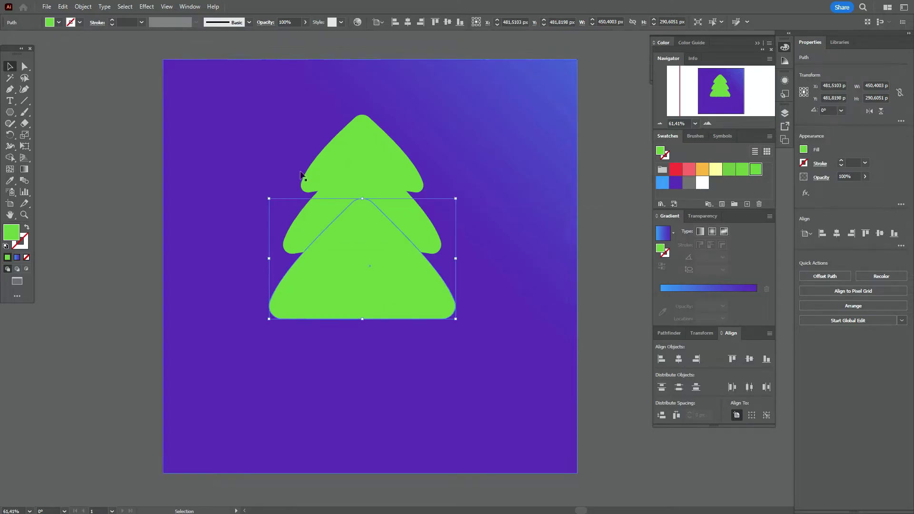
left_click(168, 6)
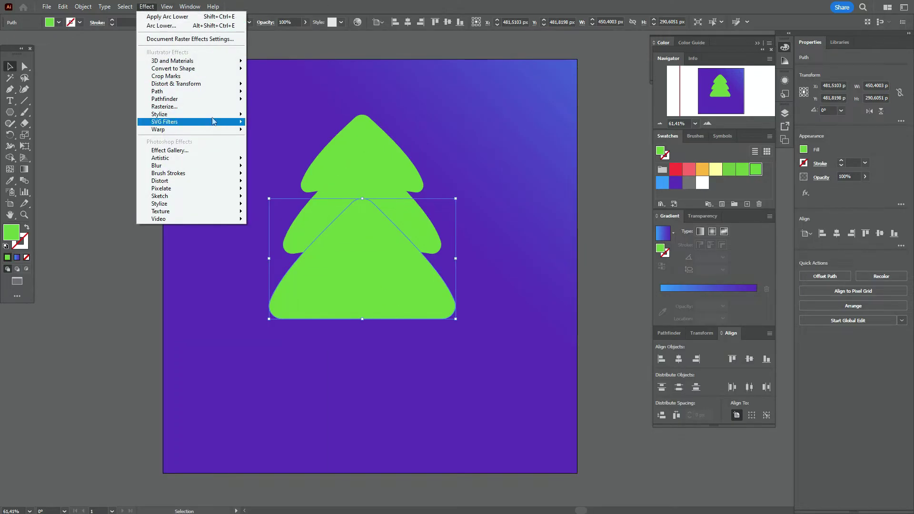
mouse_move(158, 130)
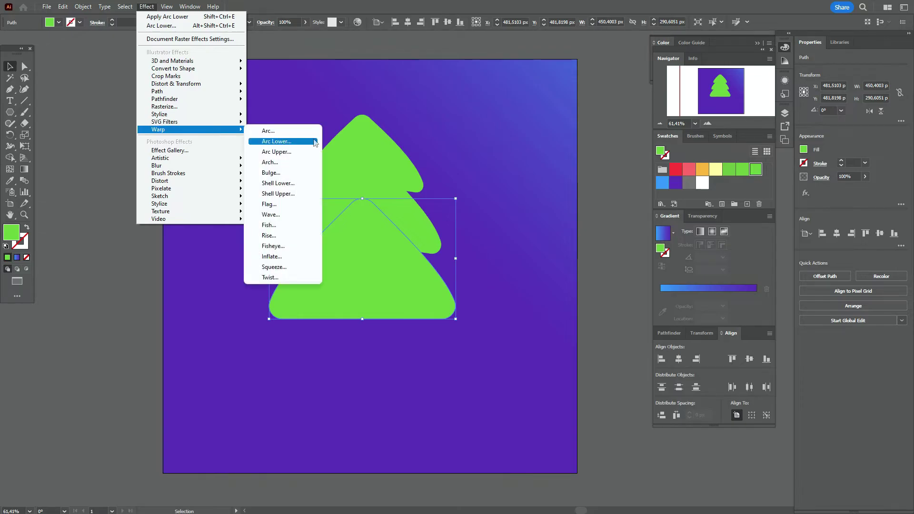
Step: Give the base tier a 16% Arc Lower warp, expand it, and select the two upper tiers
left_click(315, 141)
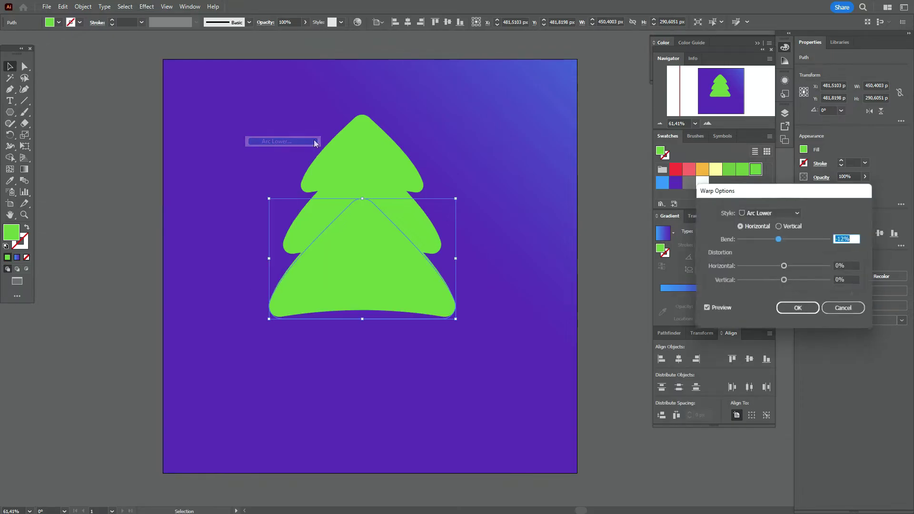
left_click_drag(783, 244, 788, 244)
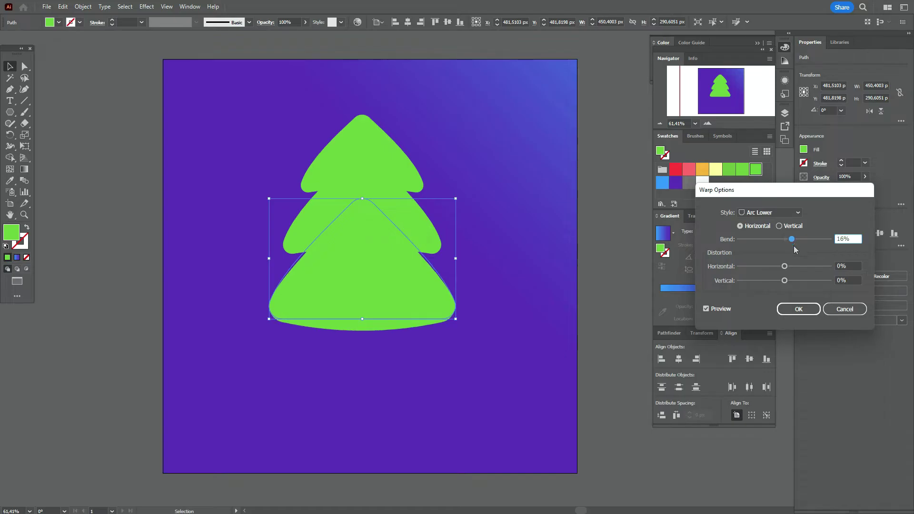
left_click(799, 309)
left_click(83, 7)
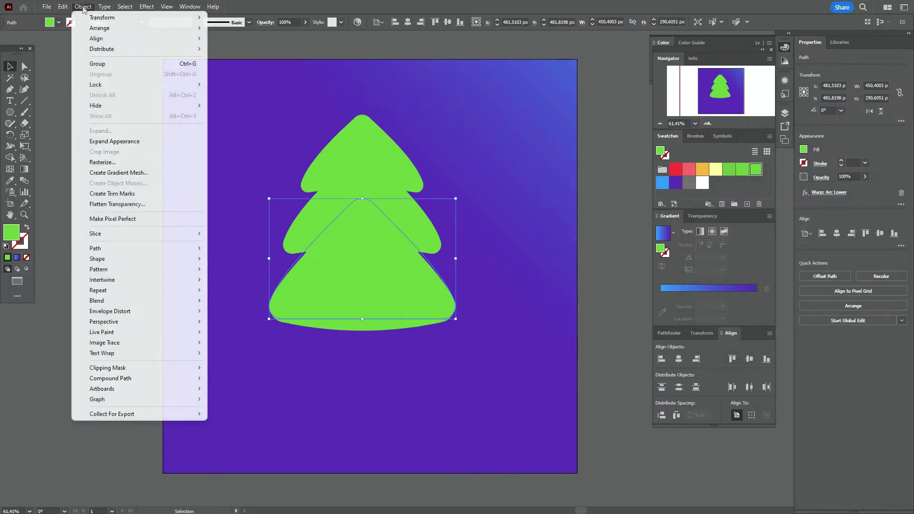
left_click(134, 142)
left_click(643, 225)
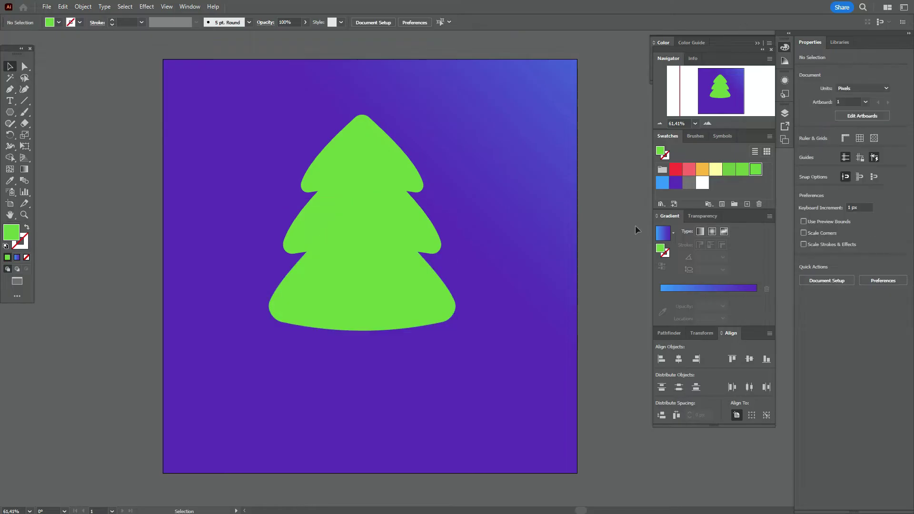
left_click(400, 161)
Step: Bring the two upper tiers in front of the base, with the top tier frontmost
right_click(400, 162)
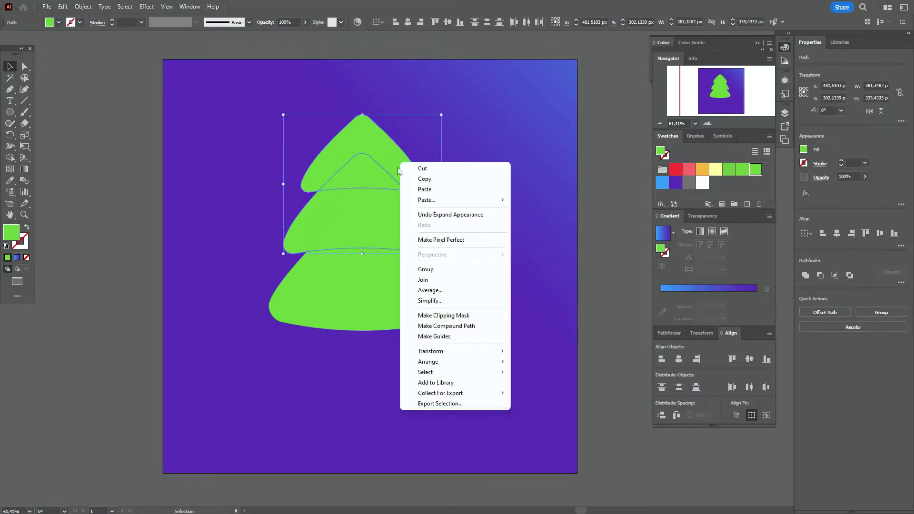
left_click(544, 362)
left_click(591, 334)
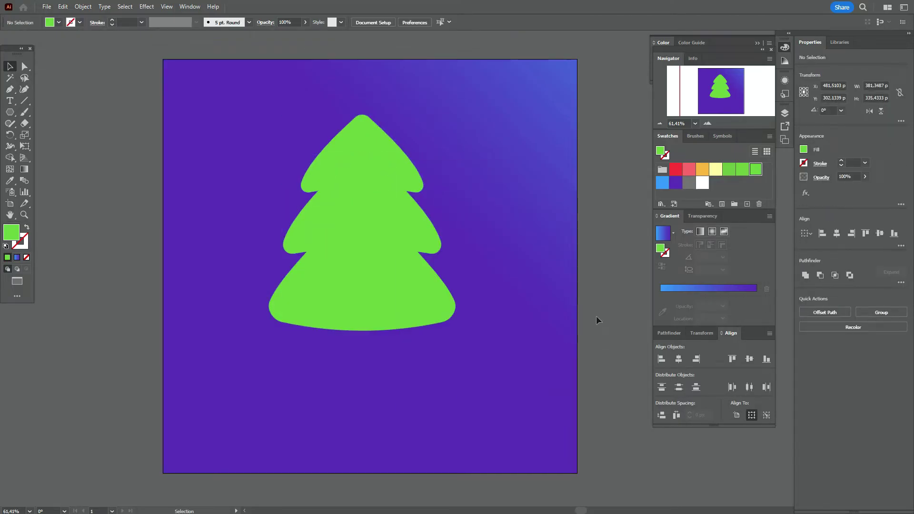
right_click(379, 134)
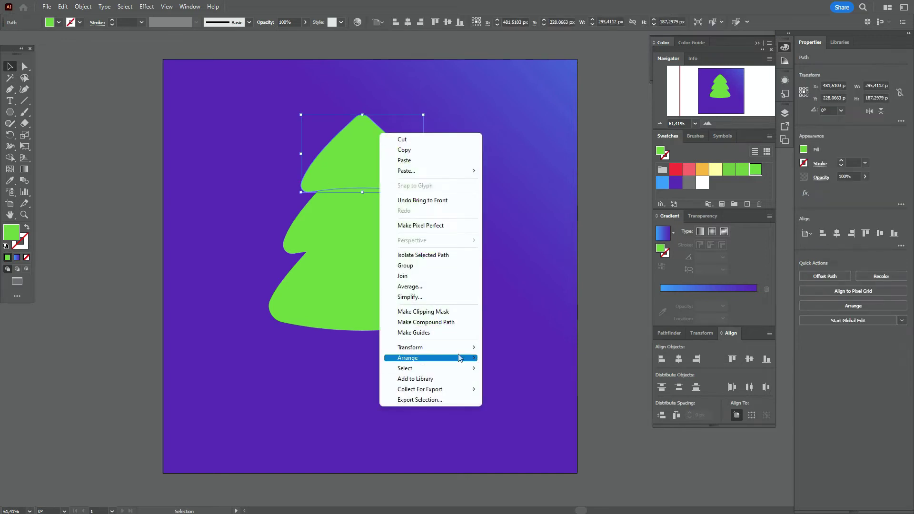
left_click(524, 358)
left_click(638, 245)
Step: Fill the lower tiers with progressively darker greens and set coral pink as the fill colour
left_click(351, 158)
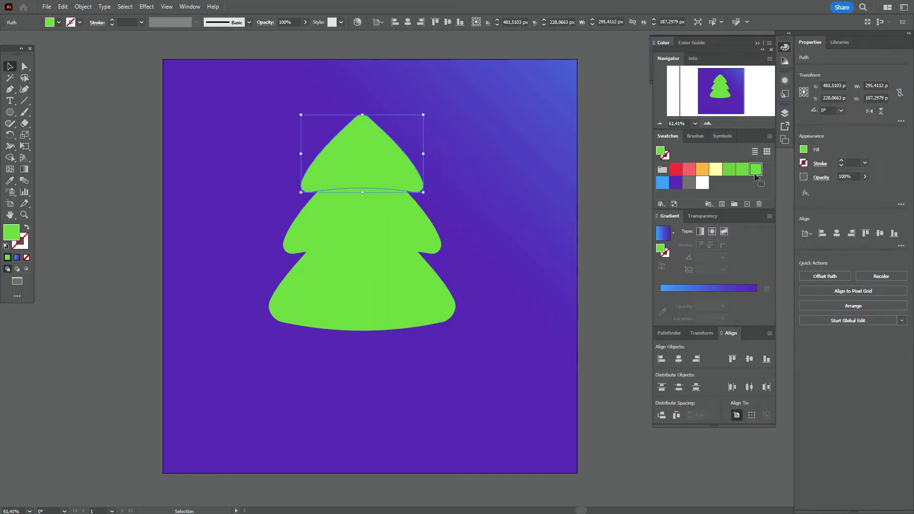
left_click(388, 210)
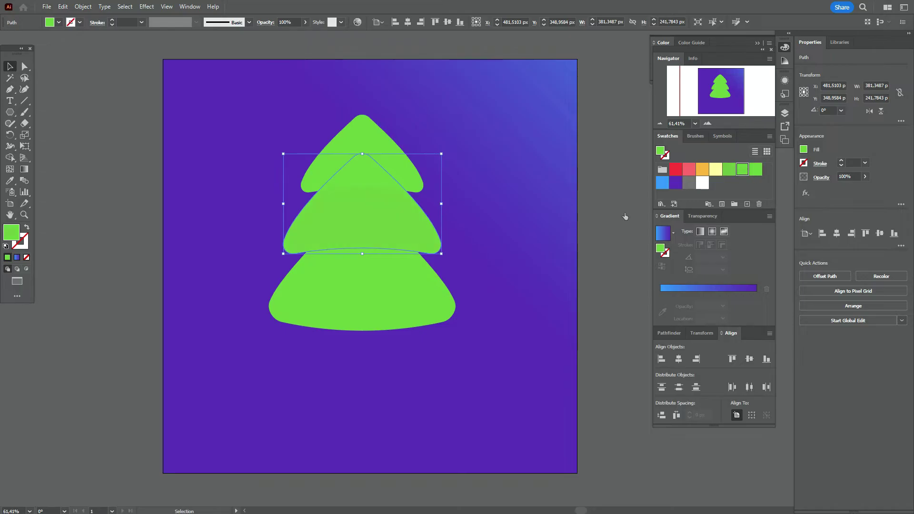
left_click(423, 290)
left_click(727, 172)
left_click(598, 241)
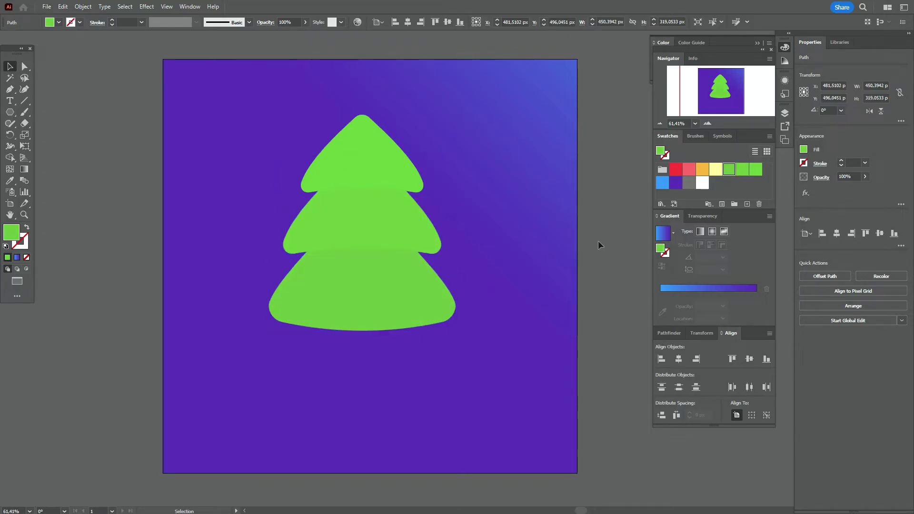
left_click(689, 175)
Step: Draw a pink square trunk below the tree
left_click(10, 113)
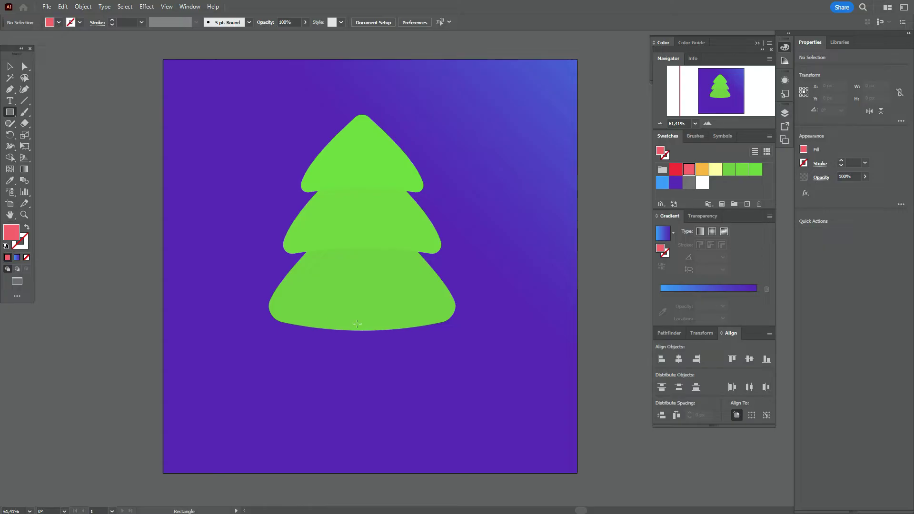
left_click_drag(352, 317, 392, 357)
key("v")
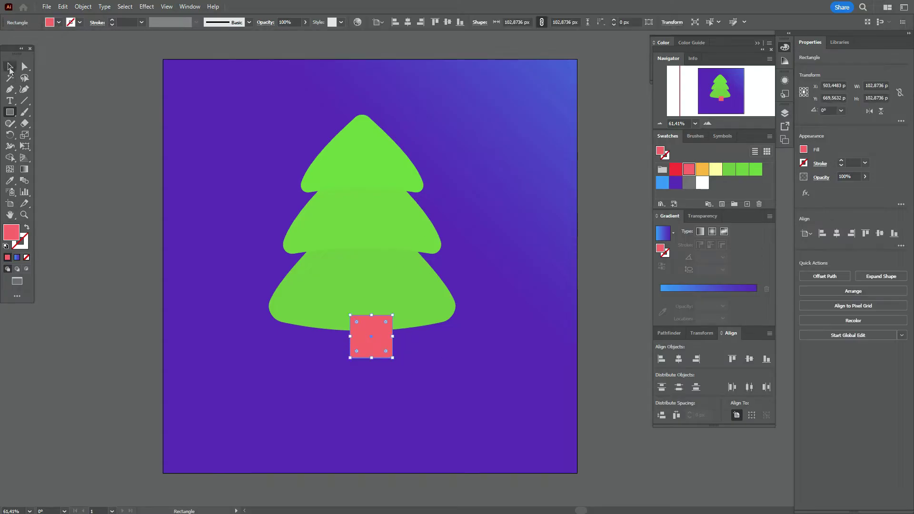
Step: Raise the bottom and middle tiers so the tiers overlap more tightly
left_click(390, 273)
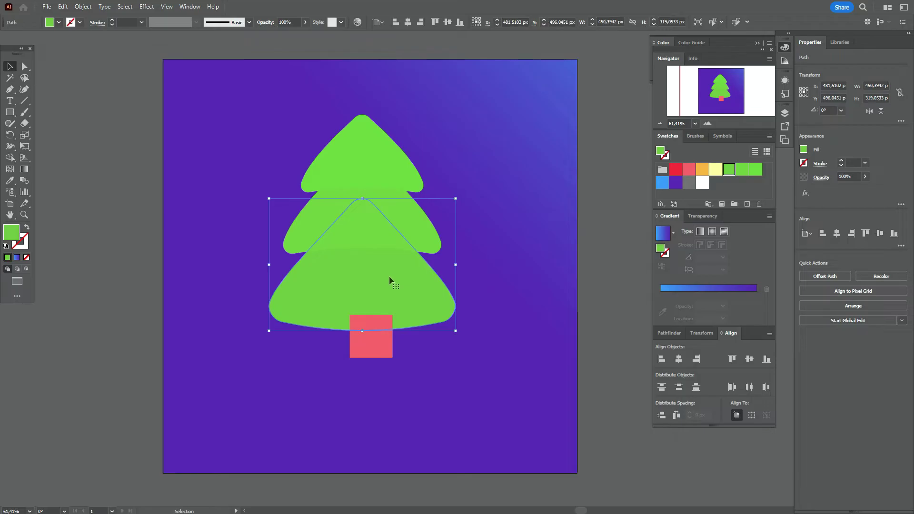
left_click_drag(389, 274, 391, 266)
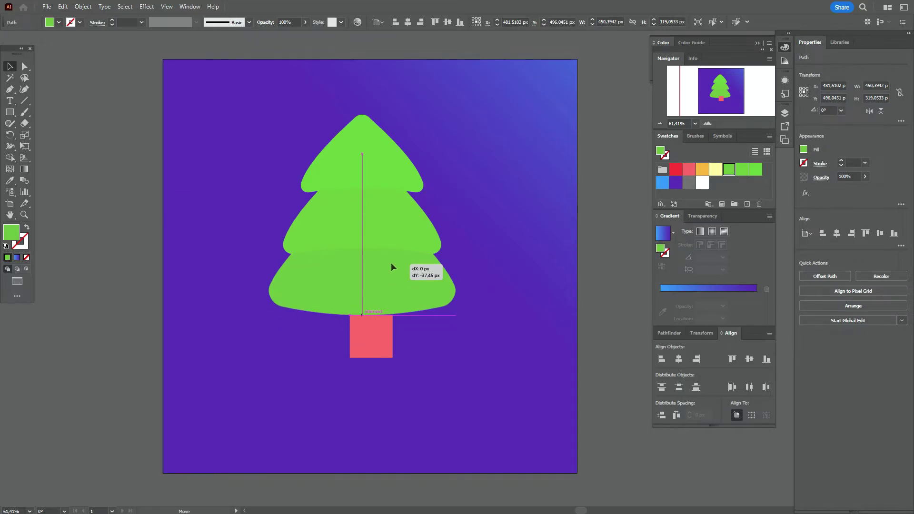
left_click_drag(391, 268, 391, 267)
left_click_drag(395, 237, 395, 225)
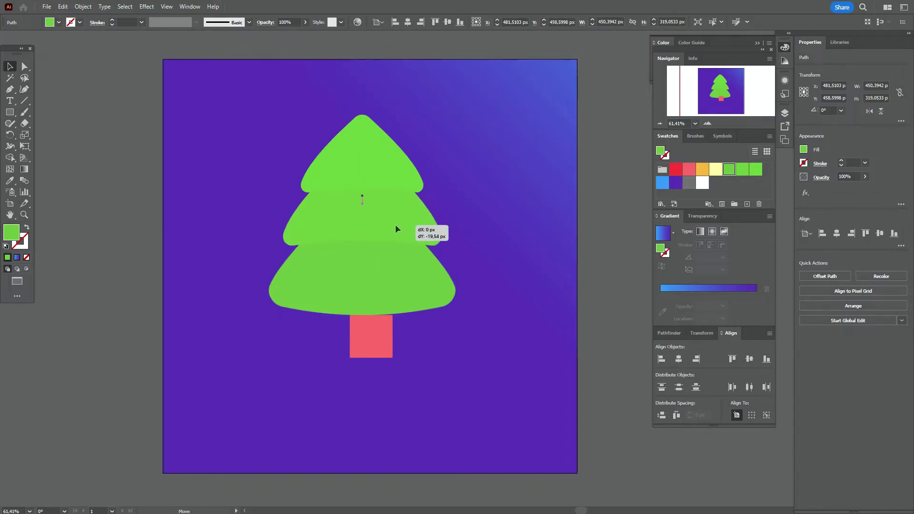
left_click_drag(395, 226, 396, 226)
Step: Widen the top tier on both sides and horizontally centre all three tiers
left_click(366, 161)
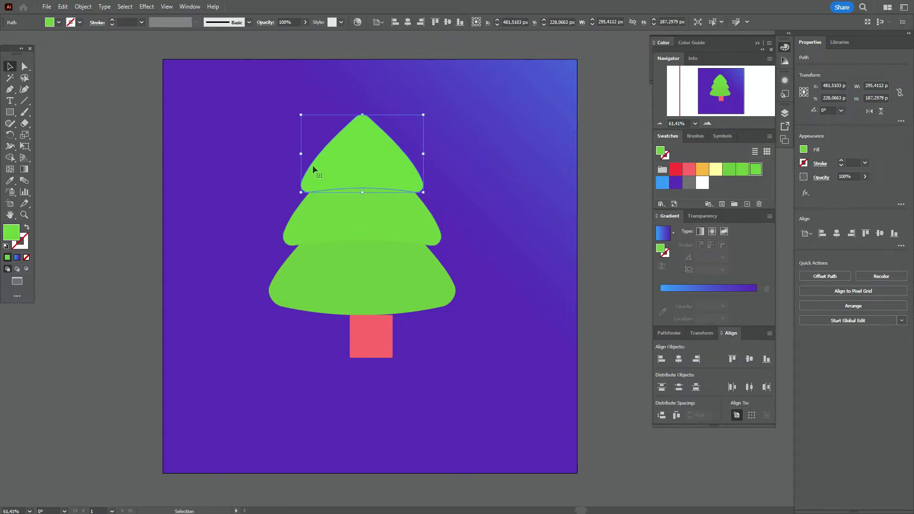
left_click_drag(301, 153, 295, 153)
left_click_drag(424, 154, 430, 153)
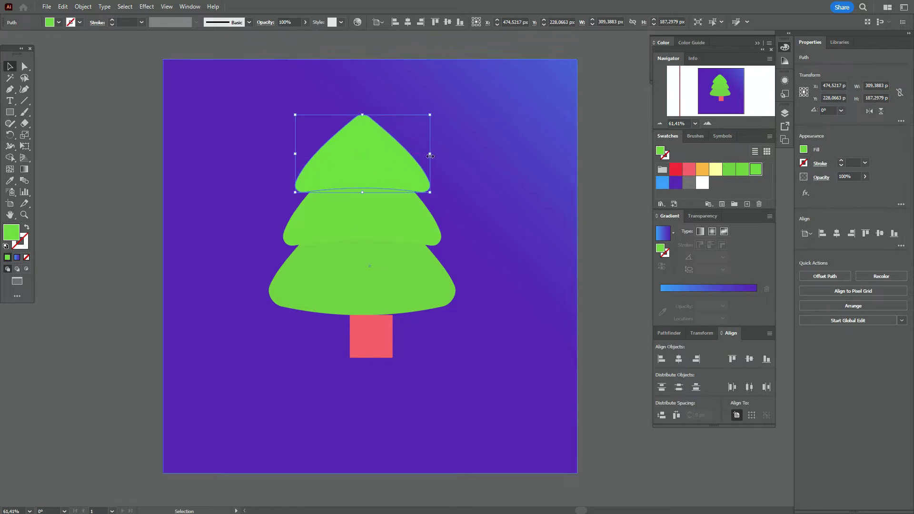
left_click(406, 221, "shift")
left_click(412, 287, "shift")
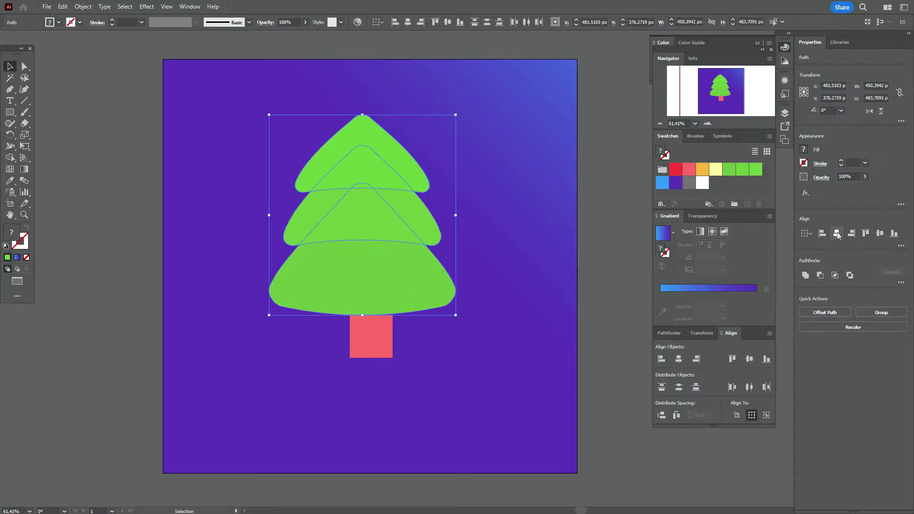
left_click(627, 282)
Step: Send the coral trunk behind the tree and nudge it up under the base tier
left_click_drag(379, 333, 369, 322)
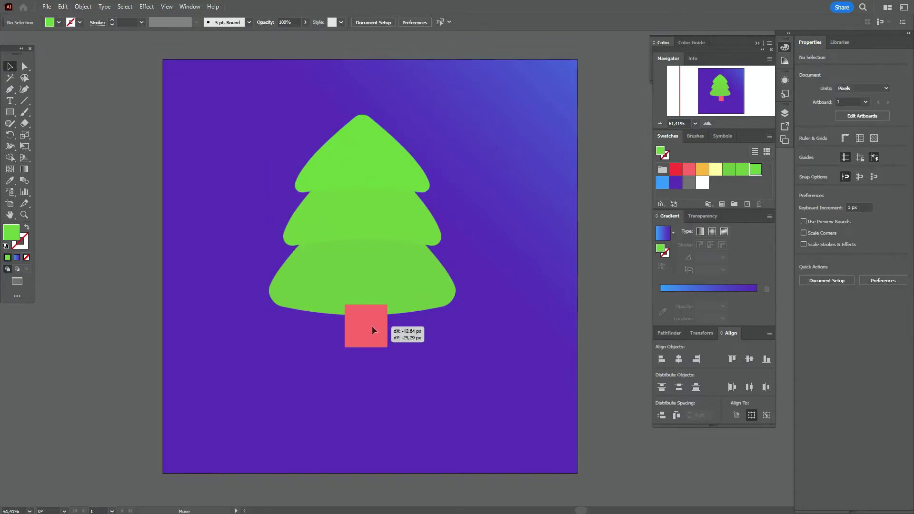
left_click(514, 307)
right_click(514, 307)
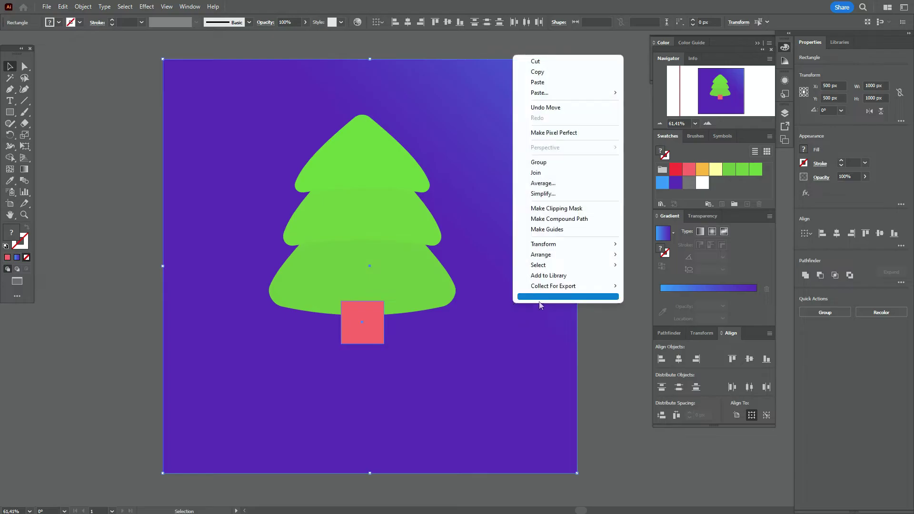
left_click(638, 286)
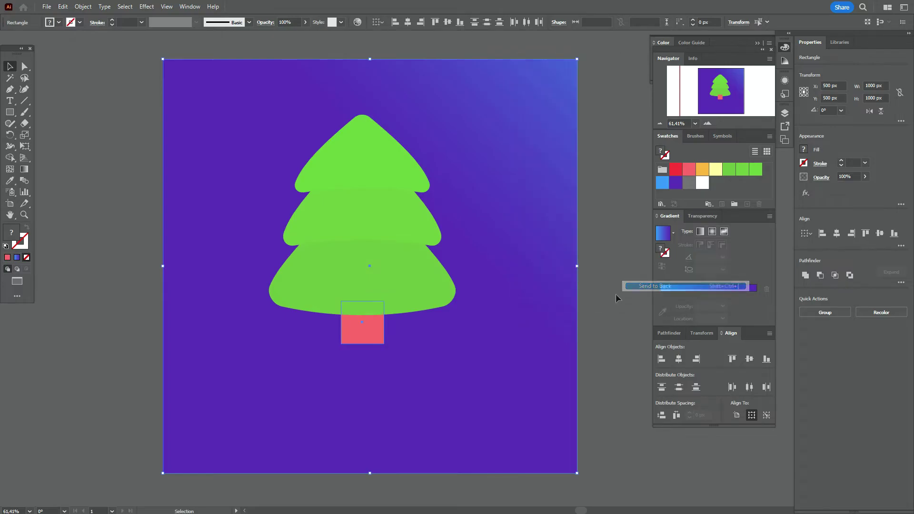
left_click(613, 289)
left_click_drag(374, 341, 374, 336)
Step: Round the trunk's two bottom corners to about 21 px, then reselect the whole trunk
left_click(25, 66)
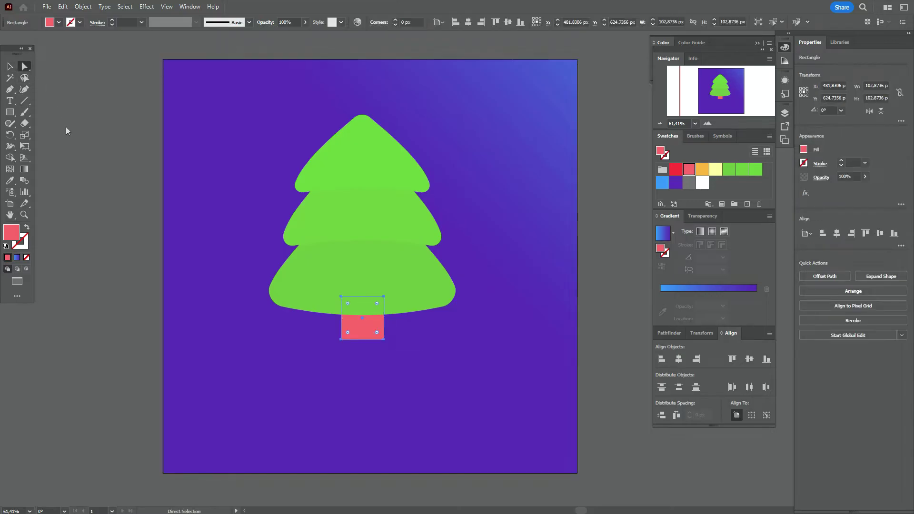
left_click(68, 131)
left_click(341, 340)
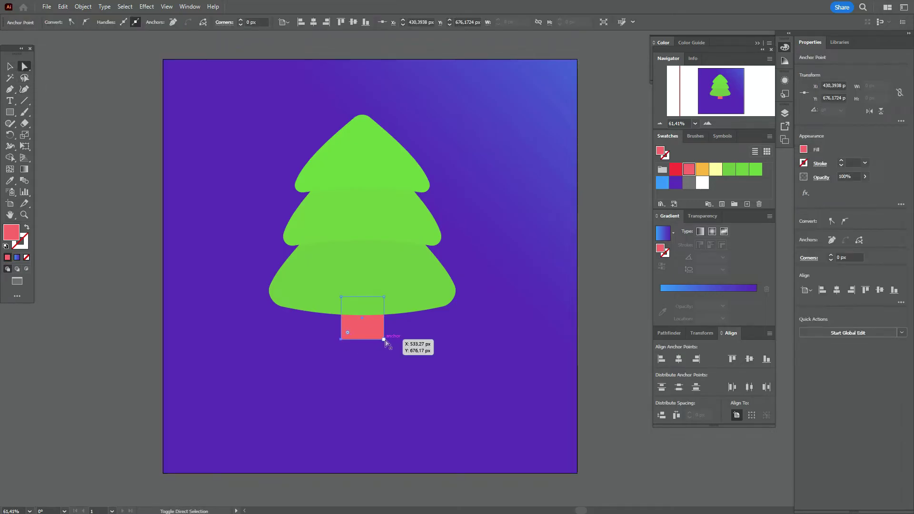
left_click(354, 333)
left_click_drag(349, 333, 358, 332)
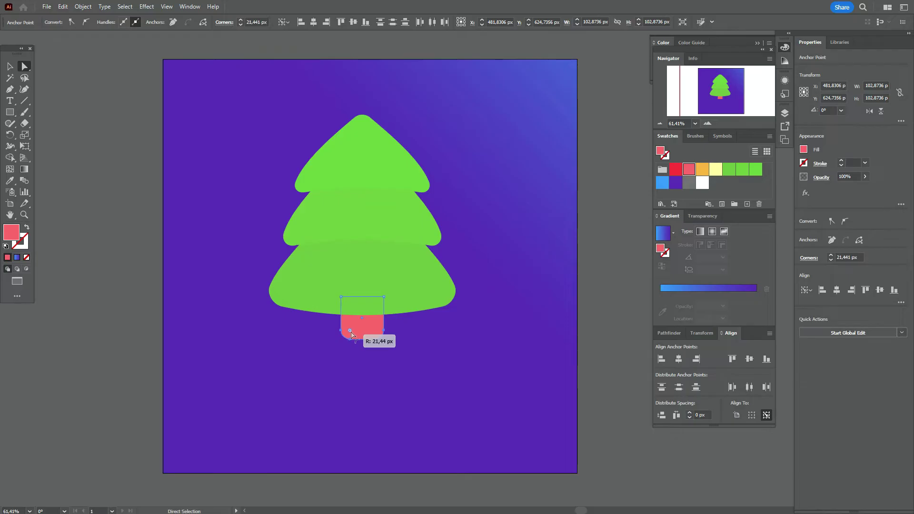
left_click(10, 66)
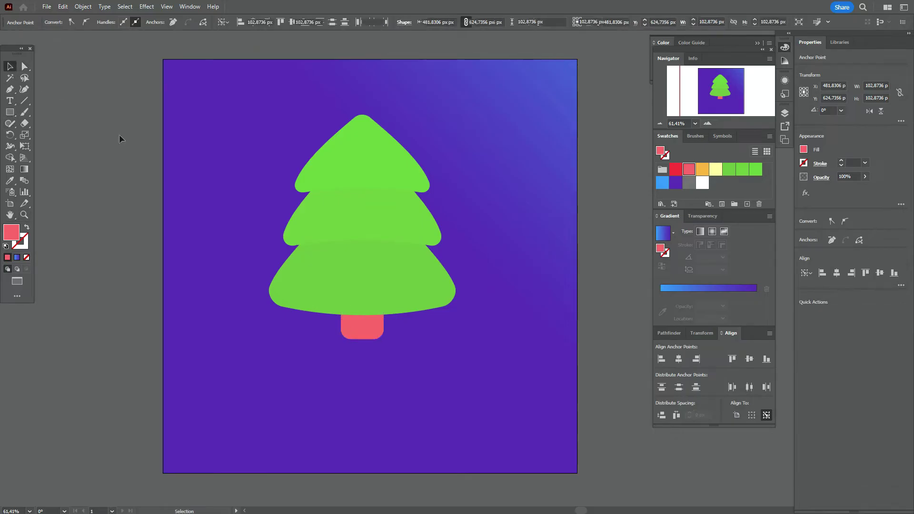
left_click(119, 138)
left_click(376, 334)
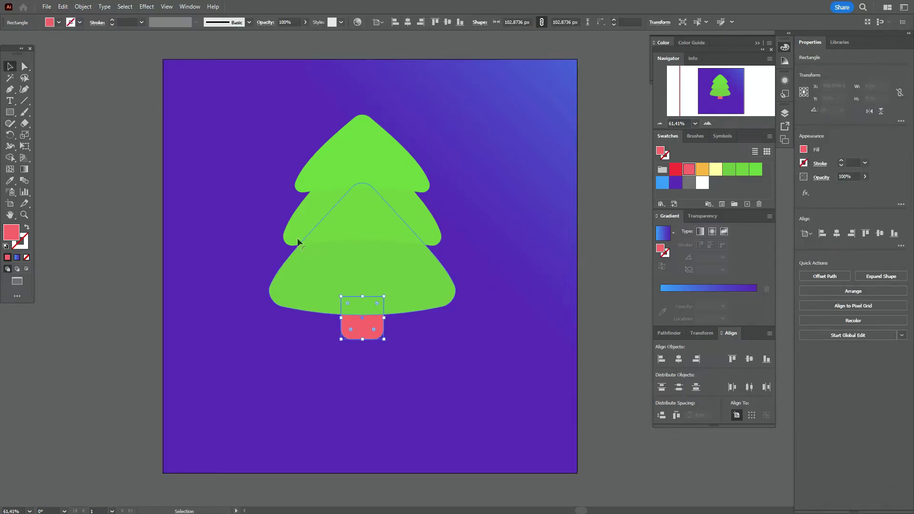
Step: Bend the trunk's bottom with a 16% Arc Lower warp, expand its appearance, and deselect
left_click(147, 7)
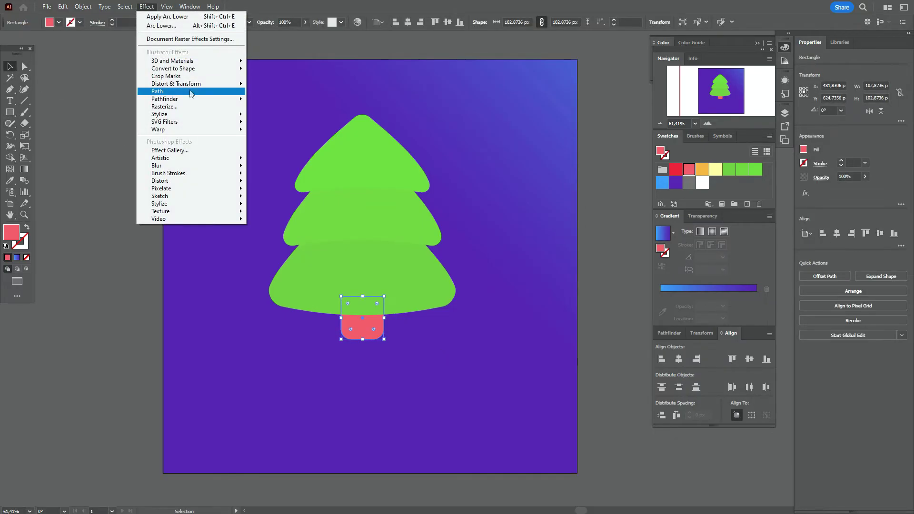
left_click(286, 142)
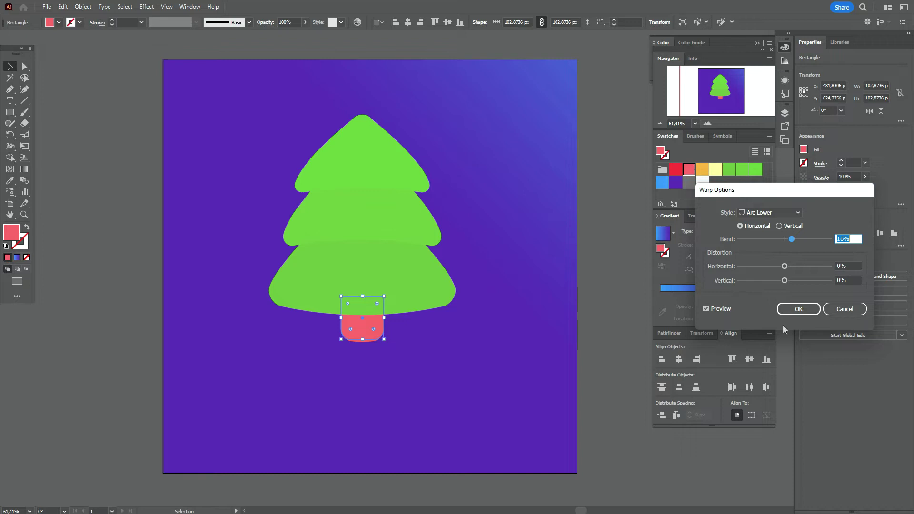
left_click(796, 310)
left_click(84, 11)
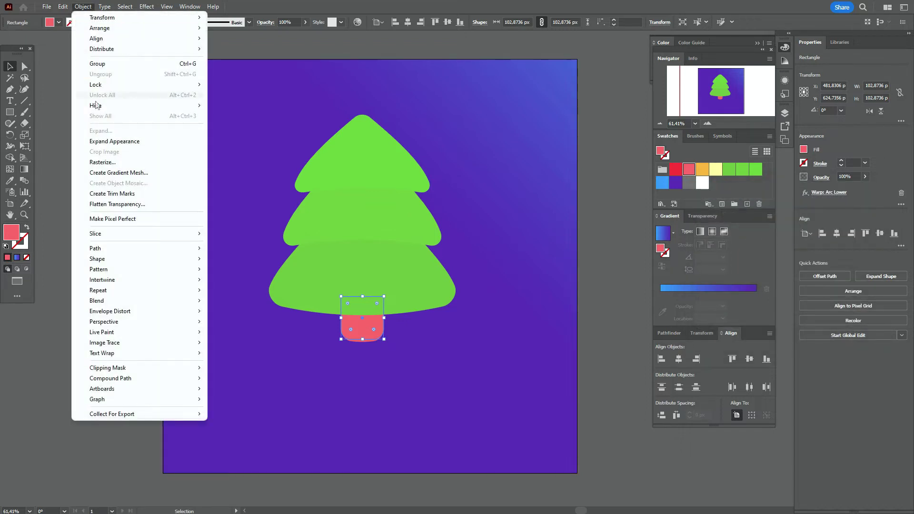
left_click(109, 143)
left_click(111, 168)
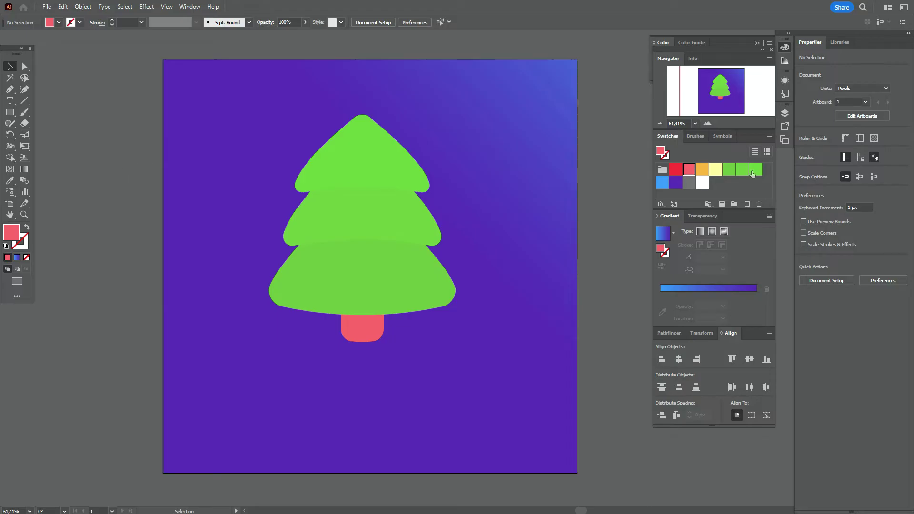
Step: Draw an orange star left of the tree and slightly round its points
left_click(702, 169)
mouse_move(9, 112)
left_mouse_down()
mouse_move(35, 130)
mouse_move(47, 158)
left_mouse_up()
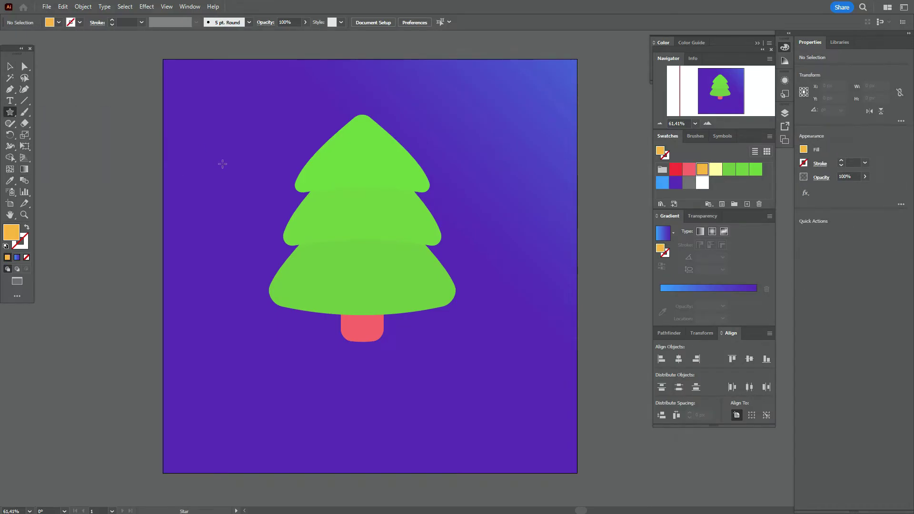
mouse_move(222, 164)
left_mouse_down()
mouse_move(221, 180)
mouse_move(209, 158)
left_mouse_up()
left_click(24, 66)
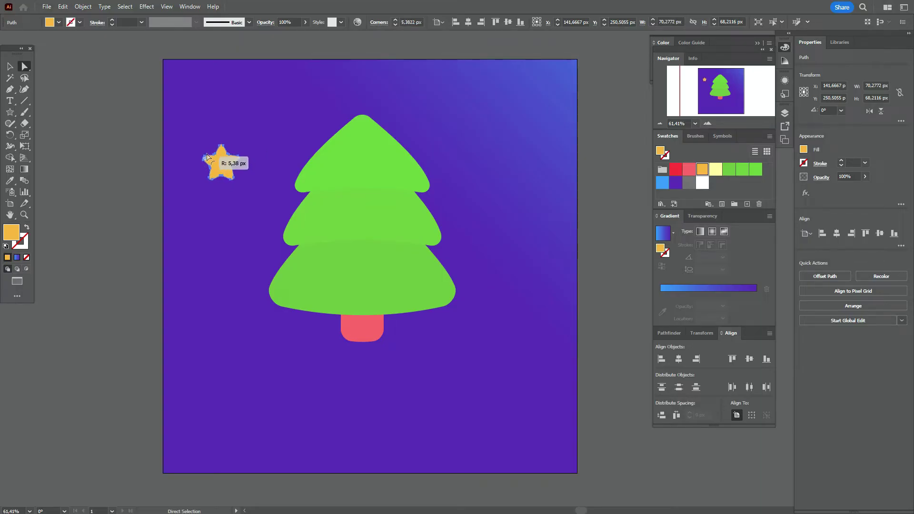
left_click_drag(209, 159, 420, 102)
Step: Move the star into the artboard's top-left corner and deselect it
left_click(9, 66)
left_click(119, 96)
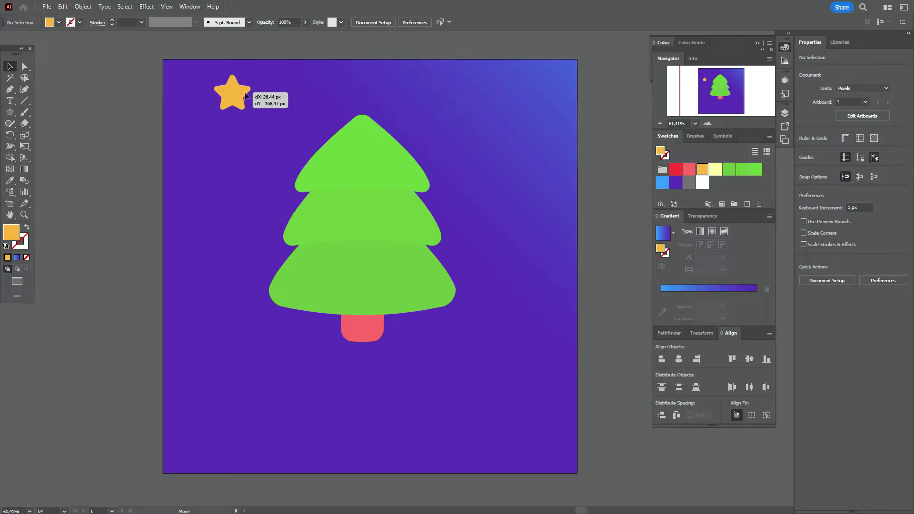
left_click_drag(419, 99, 209, 92)
left_click(100, 125)
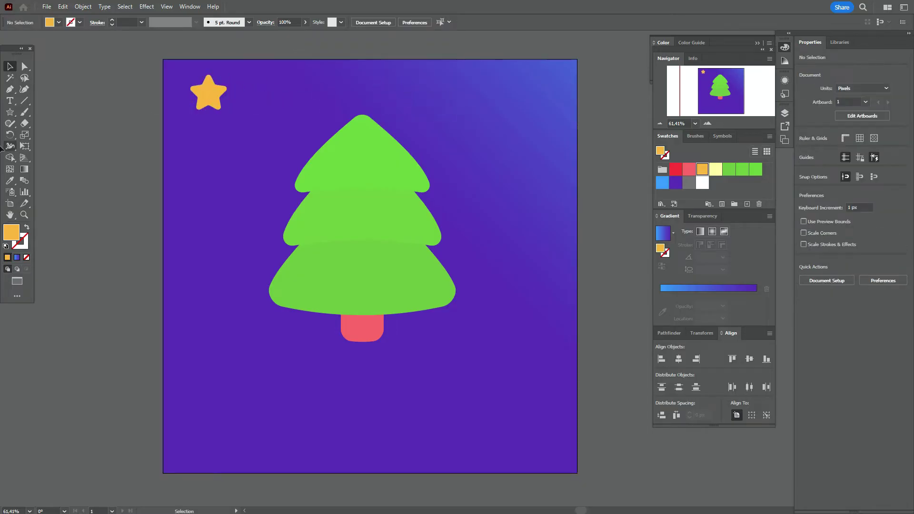
left_click(10, 112)
Step: Draw an orange circle about 71 px wide and a rectangle covering its left half
left_click(48, 135)
left_click_drag(208, 142, 235, 173)
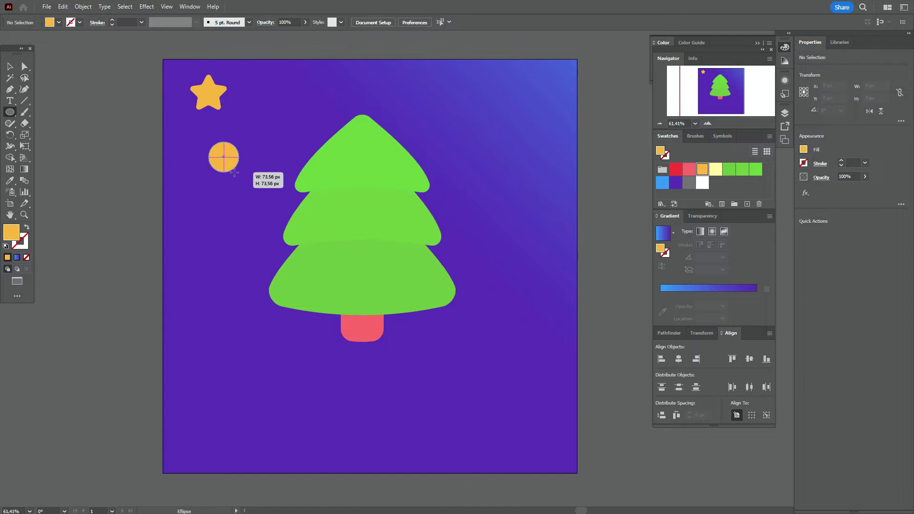
left_click_drag(236, 172, 233, 170)
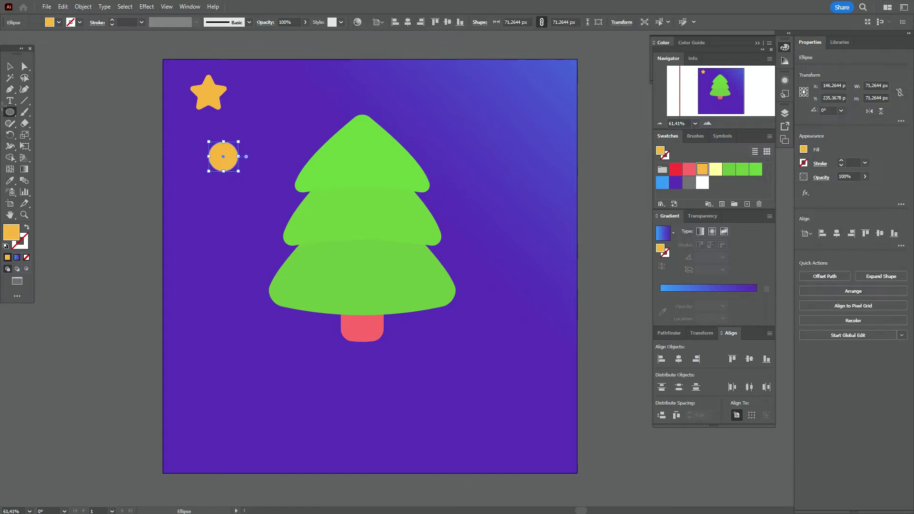
left_click(9, 112)
left_click(52, 112)
left_click_drag(182, 132, 224, 187)
Step: Intersect the rectangle and circle into a half-circle and move it beside the star
left_click(10, 66)
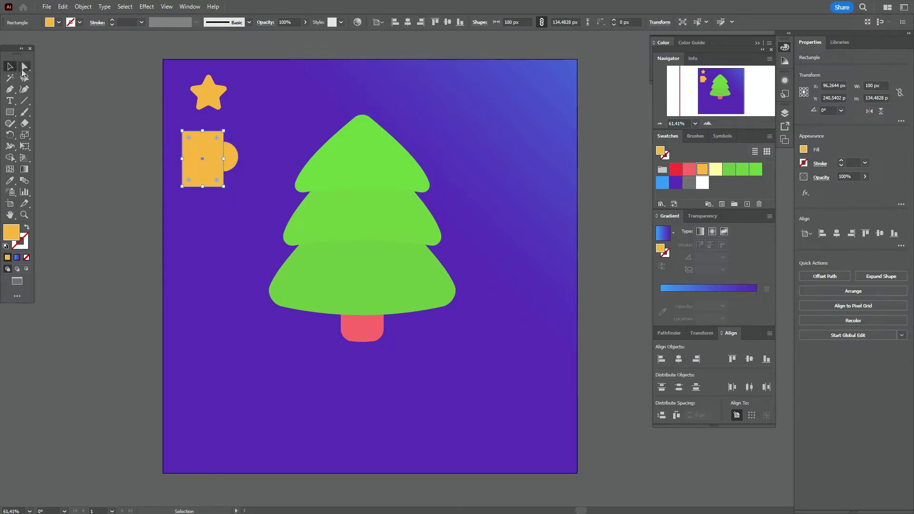
left_click(233, 161, "shift")
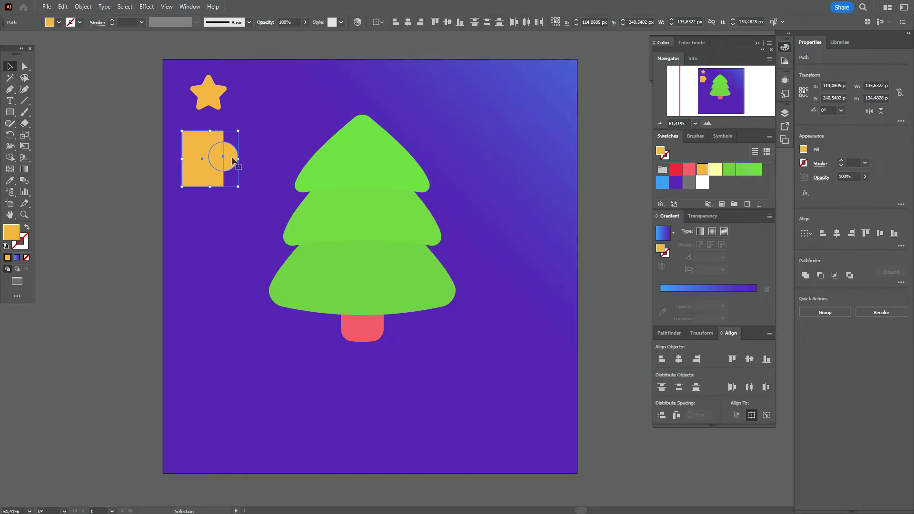
left_click(835, 277)
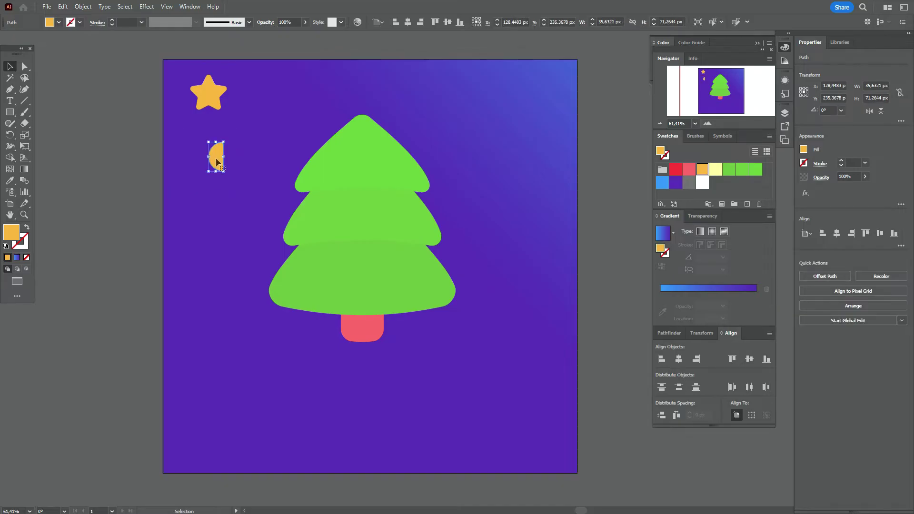
left_click_drag(217, 162, 246, 98)
left_click(137, 140)
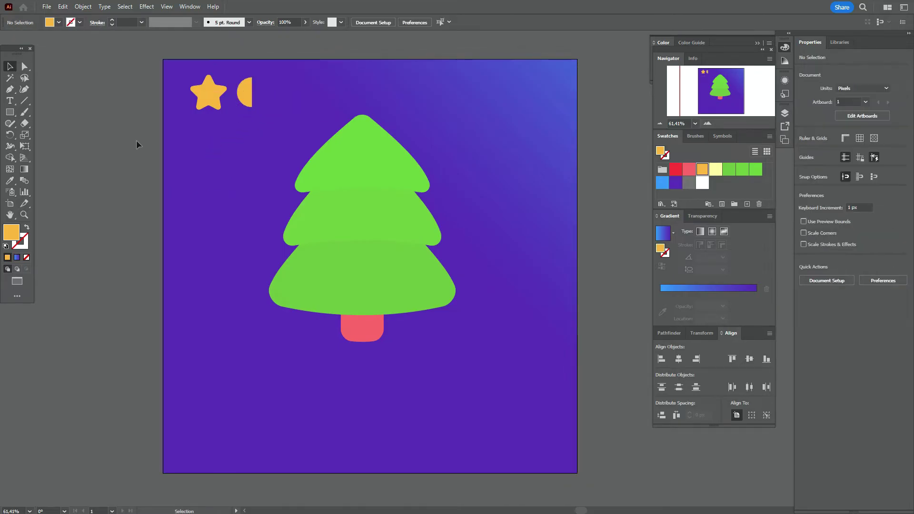
Step: Move the three tree tiers and trunk lower on the artboard and enlarge them
key("h")
left_click_drag(465, 218, 406, 224)
key("v")
left_click(344, 164)
left_click(330, 232, "shift")
left_click(327, 281, "shift")
left_click(312, 324, "shift")
left_click_drag(330, 278, 330, 328)
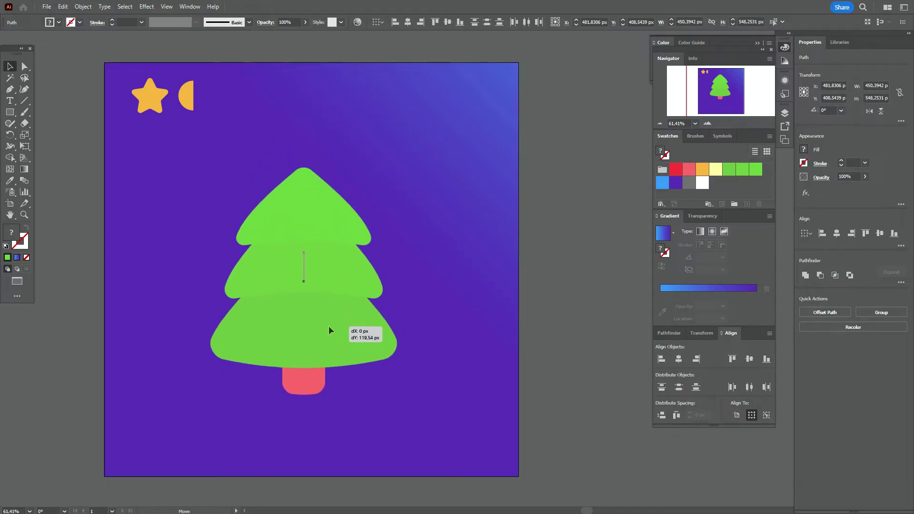
left_click_drag(397, 281, 424, 286)
left_click_drag(353, 292, 331, 290)
left_click(592, 257)
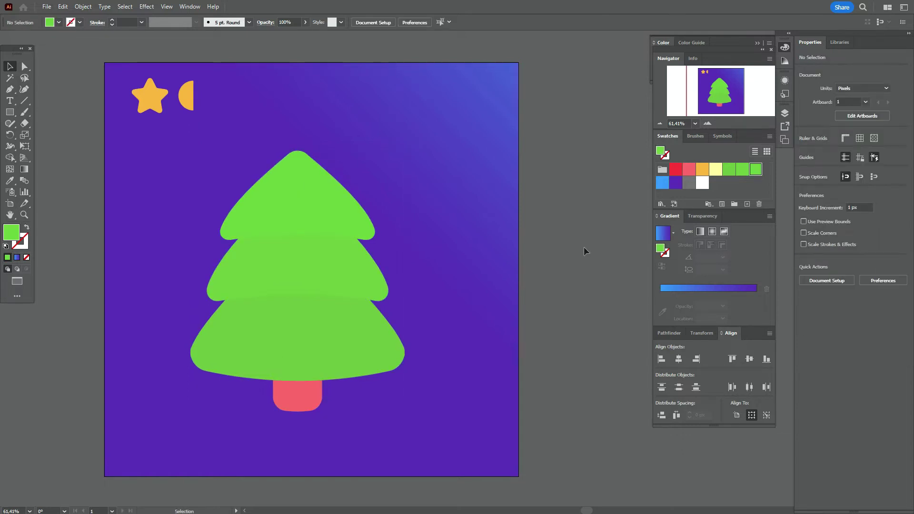
Step: Group the three tree tiers and trunk into one object, then deselect
left_click(322, 195)
left_click(312, 264, "shift")
left_click(314, 329, "shift")
left_click(298, 400, "shift")
right_click(339, 305)
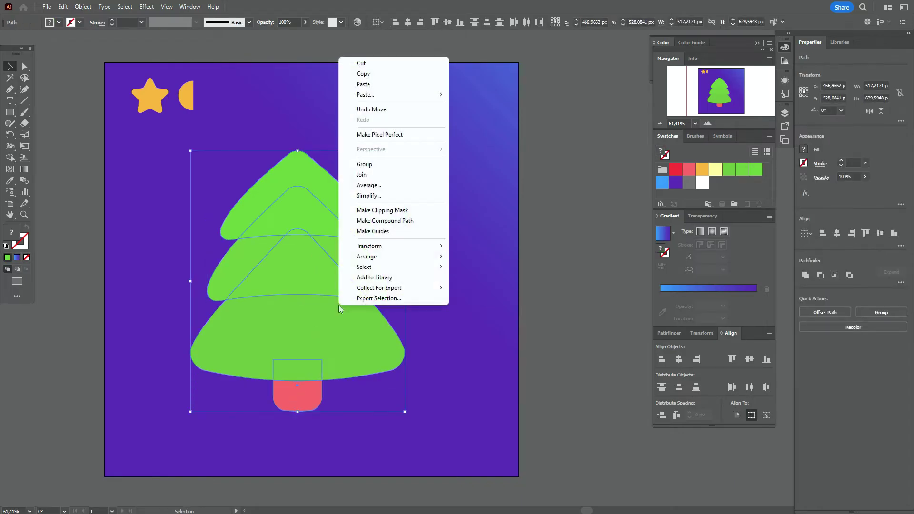
left_click(365, 164)
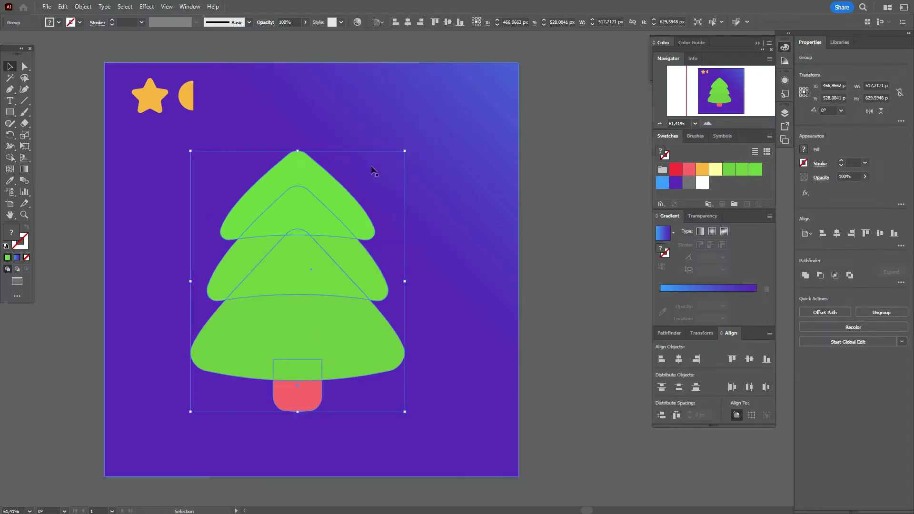
left_click(287, 45)
mouse_move(394, 221)
left_mouse_down()
mouse_move(320, 220)
mouse_move(333, 217)
left_mouse_up()
Step: Apply a 3D Inflate effect to the tree group with both sides inflated
key("v")
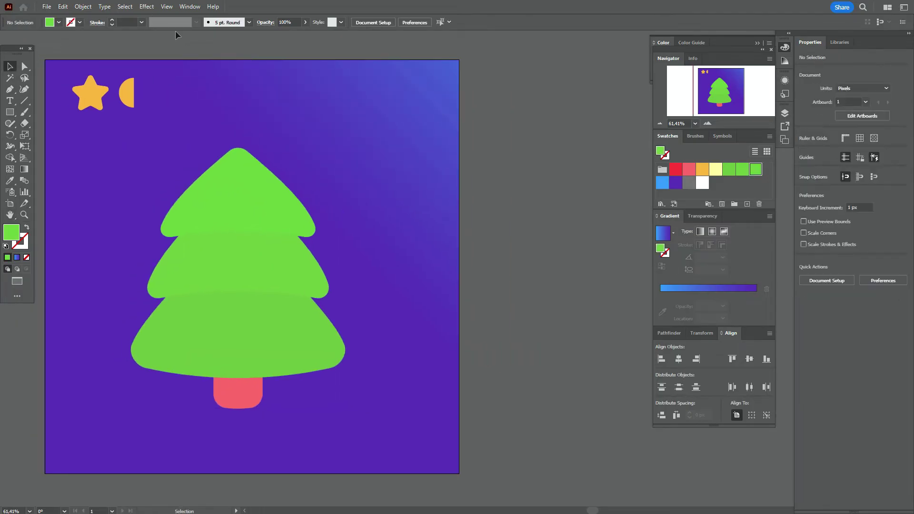
left_click(190, 6)
left_click(247, 103)
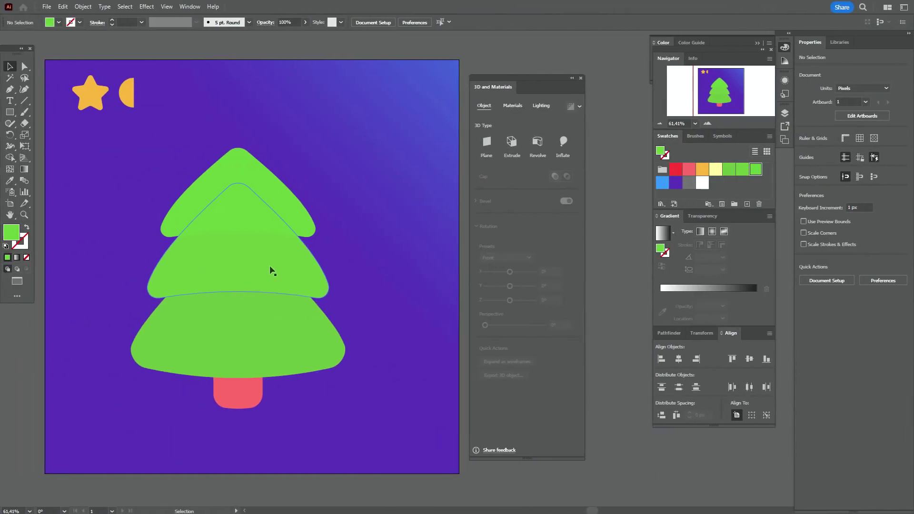
left_click(270, 267)
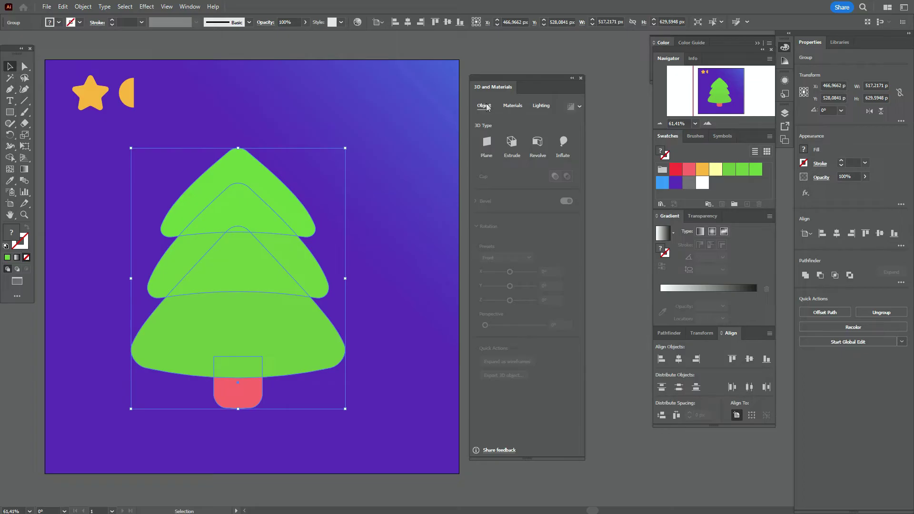
left_click(564, 141)
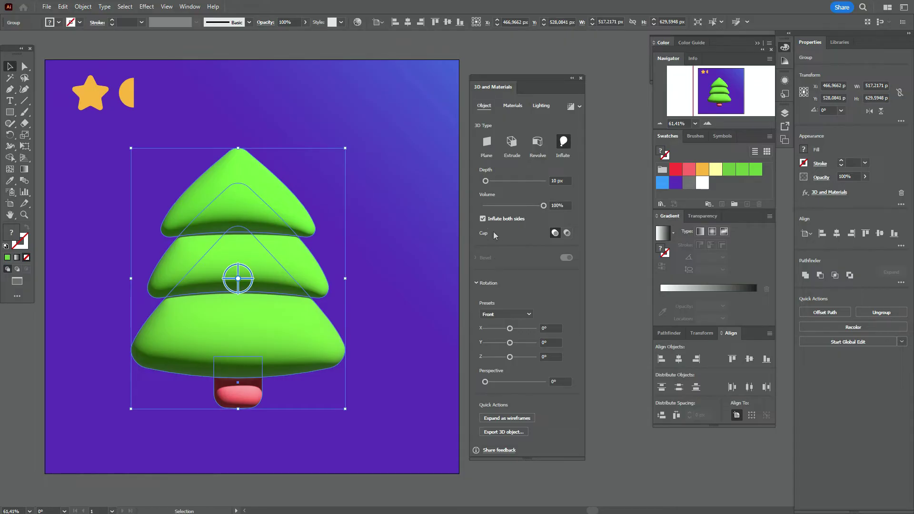
left_click(515, 220)
left_click(513, 106)
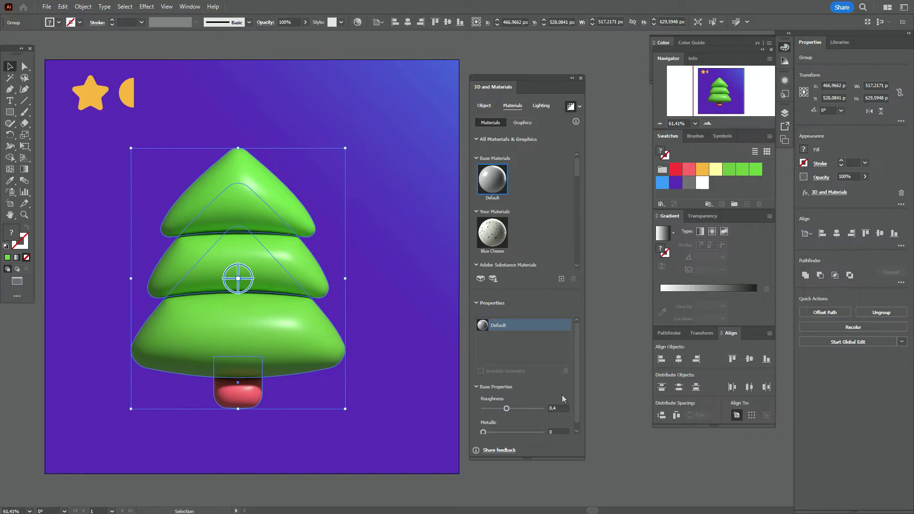
Step: Adjust the tree material's Roughness and Metallic values
left_click(555, 409)
type("0,54")
left_click(554, 432)
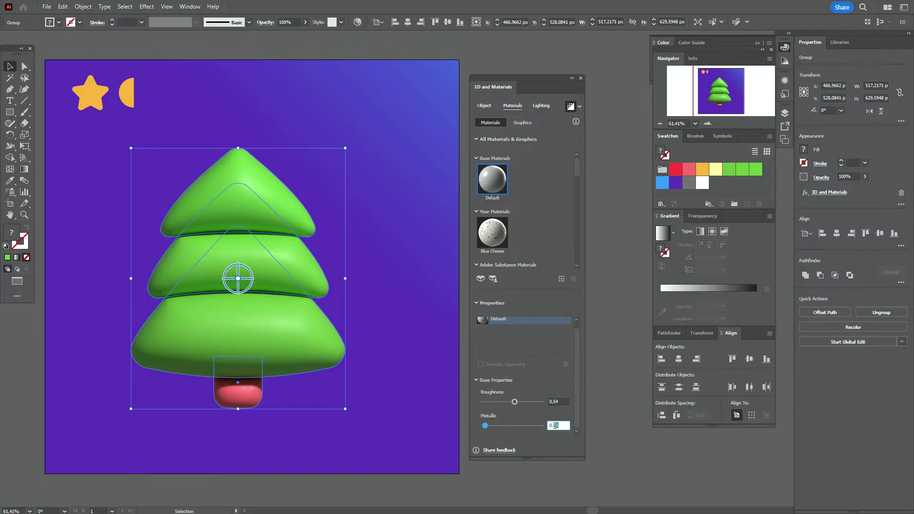
type("3")
left_click(560, 402)
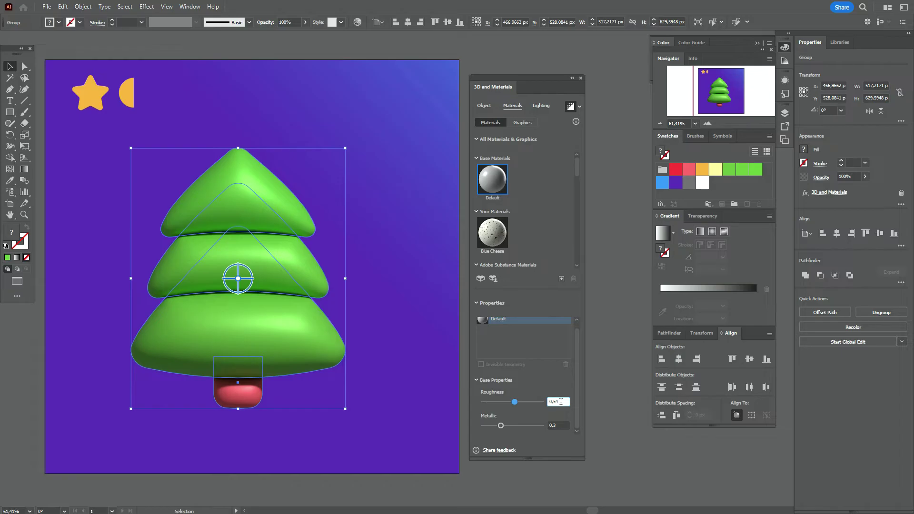
Step: Rotate the tree's light, set its height to 35°, and toggle ambient light
left_click(542, 105)
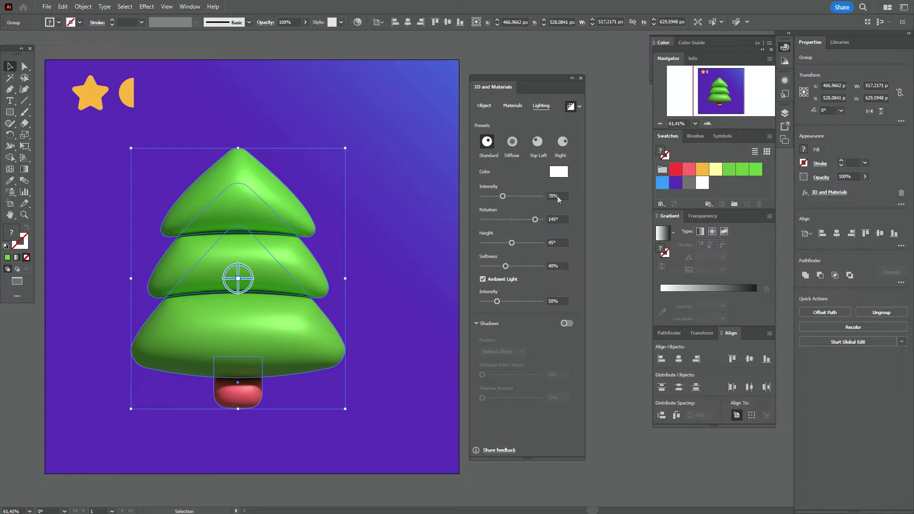
left_click_drag(536, 220, 525, 224)
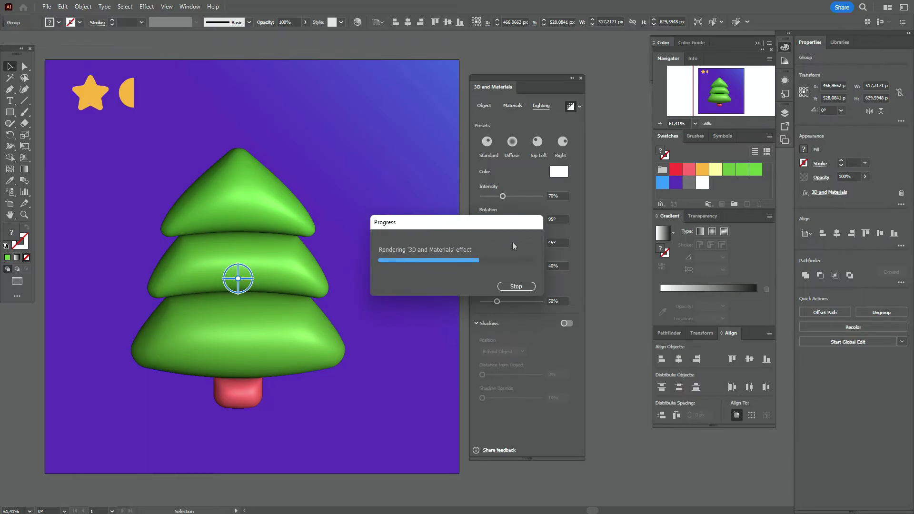
left_click_drag(512, 243, 507, 247)
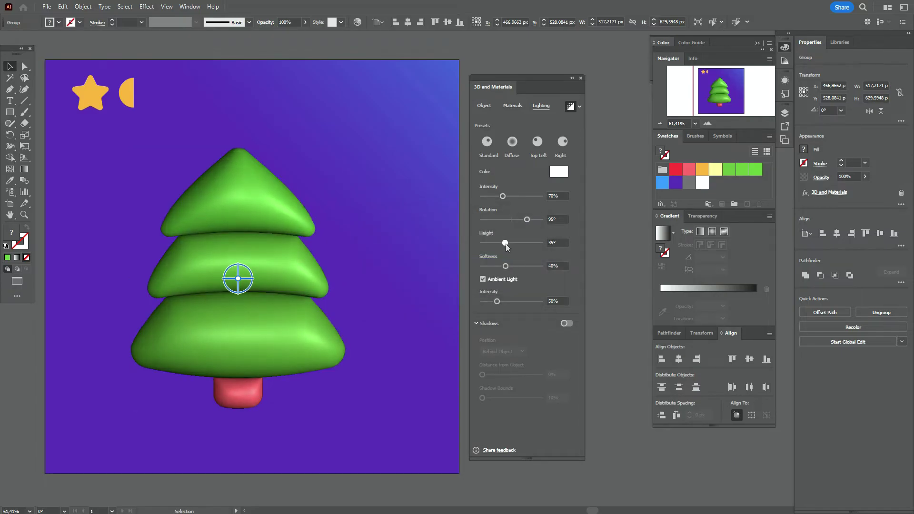
left_click(515, 276)
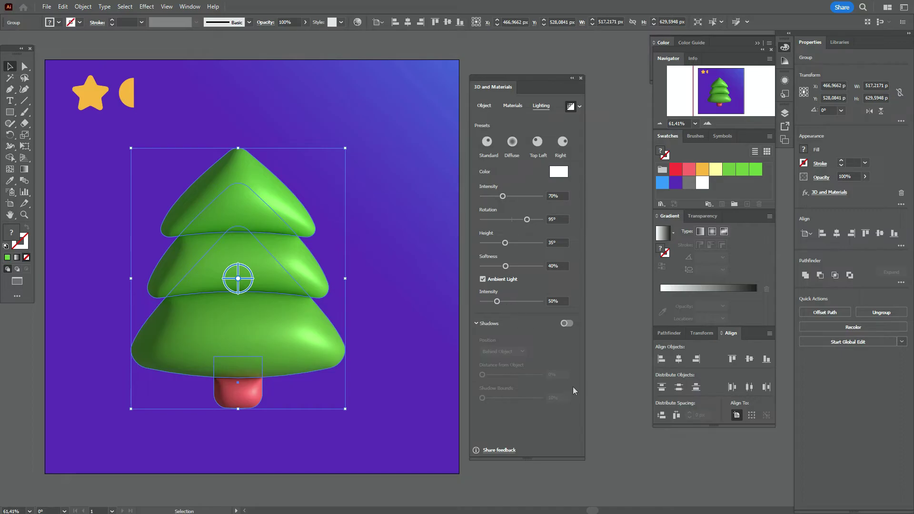
Step: Turn on a below-object shadow with 41% distance and 207% bounds, then deselect
left_click(566, 323)
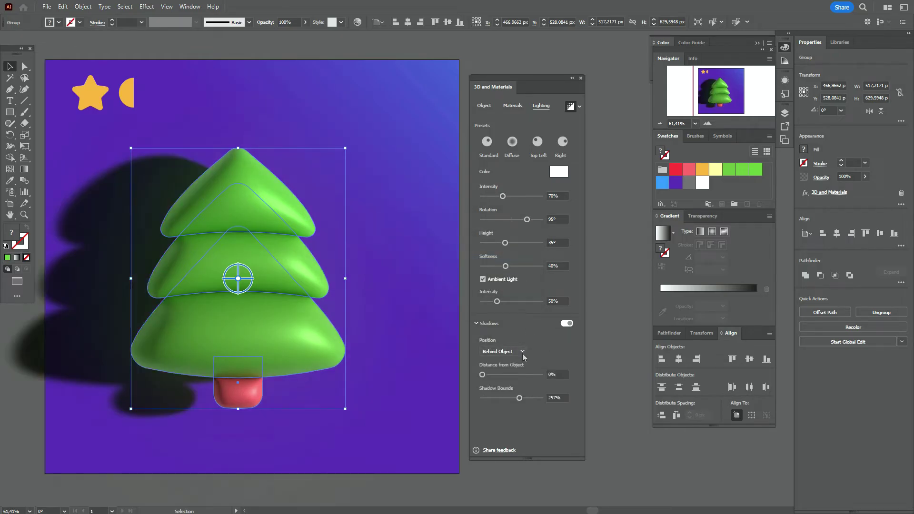
left_click(522, 353)
left_click(522, 373)
type("400")
key("Return")
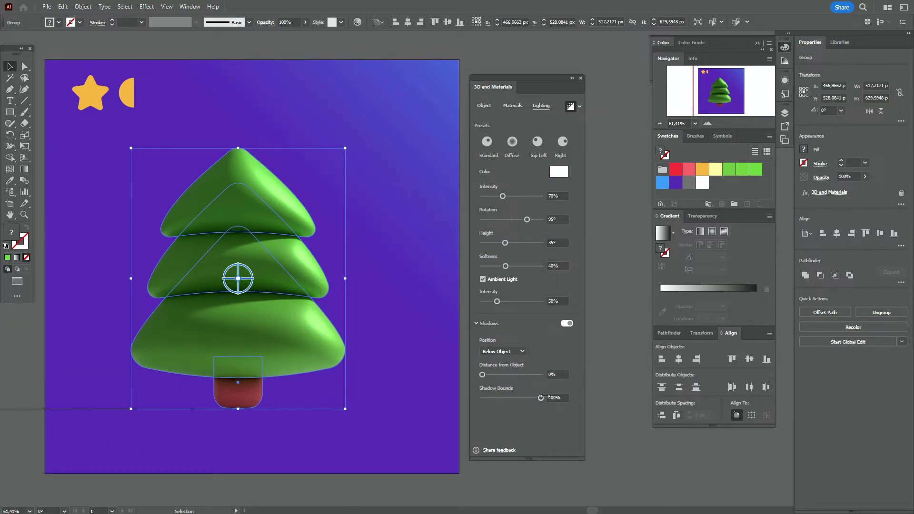
left_click(507, 375)
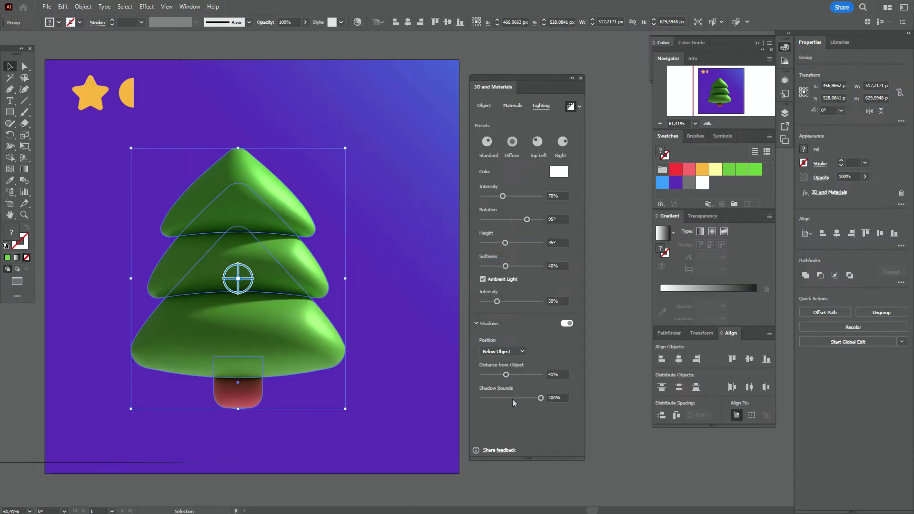
left_click(512, 399)
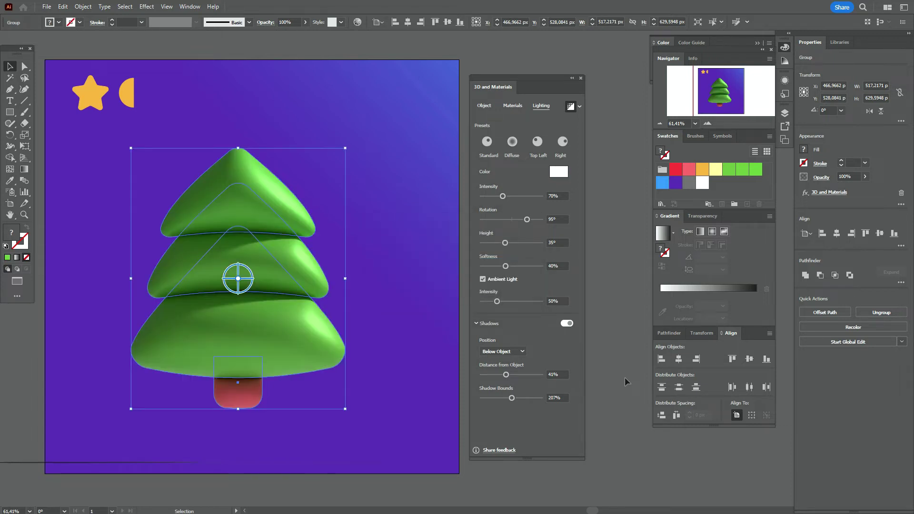
left_click(625, 377)
Step: Place the star on the tree's peak and enlarge it proportionally, undoing an accidental widening
mouse_move(103, 106)
left_mouse_down()
mouse_move(254, 144)
mouse_move(268, 138)
left_mouse_up()
key("ctrl+z")
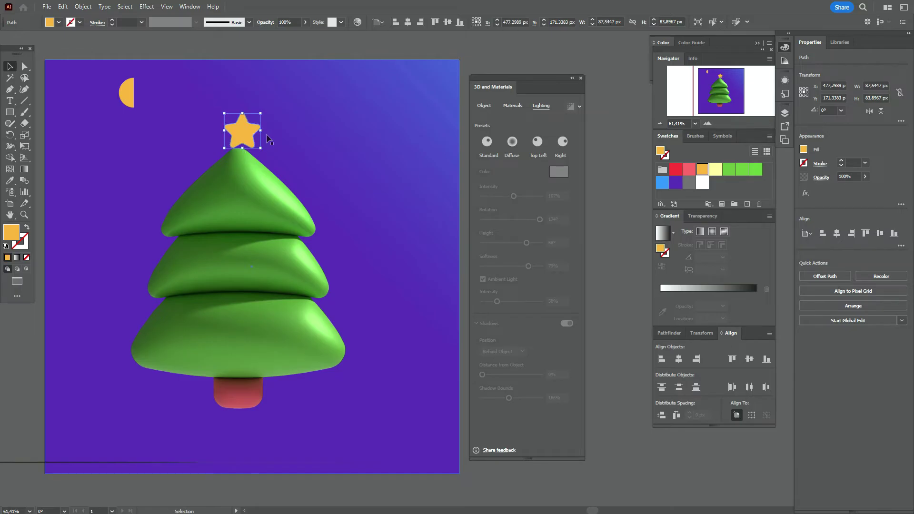
mouse_move(261, 130)
left_mouse_down()
mouse_move(295, 146)
mouse_move(250, 136)
left_mouse_up()
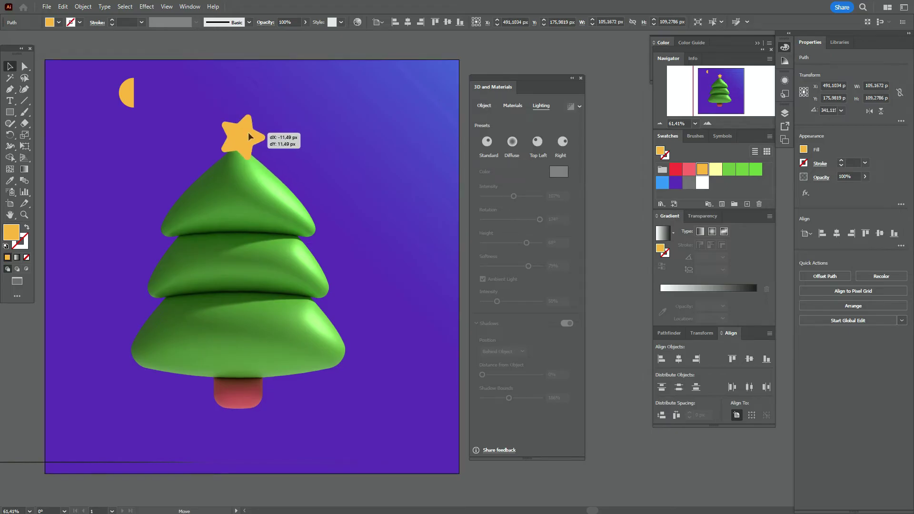
left_click(303, 41)
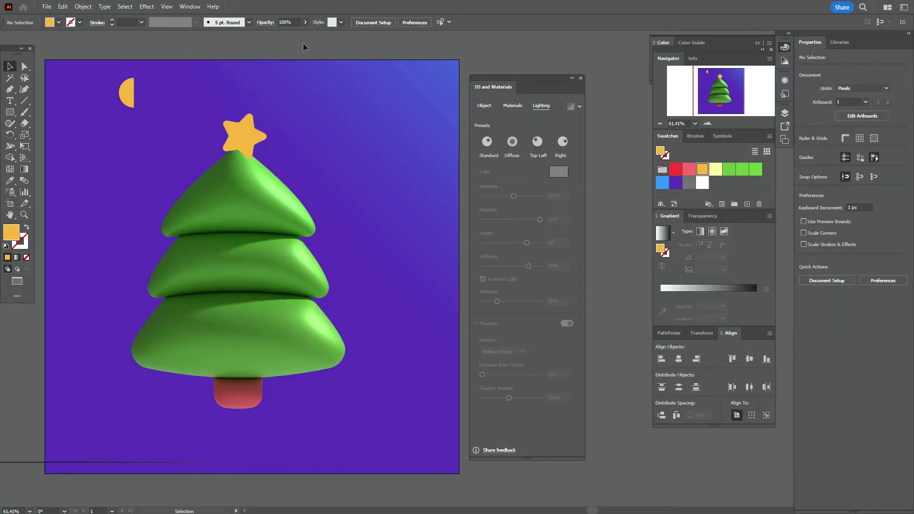
left_click(242, 136)
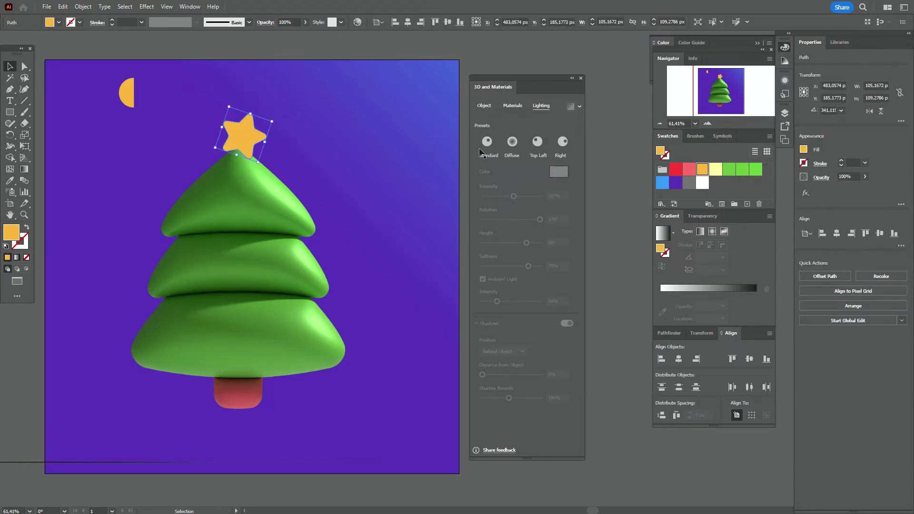
left_click(484, 106)
Step: Inflate the star in 3D with material roughness 0.32 and metallic 0.47
left_click(564, 141)
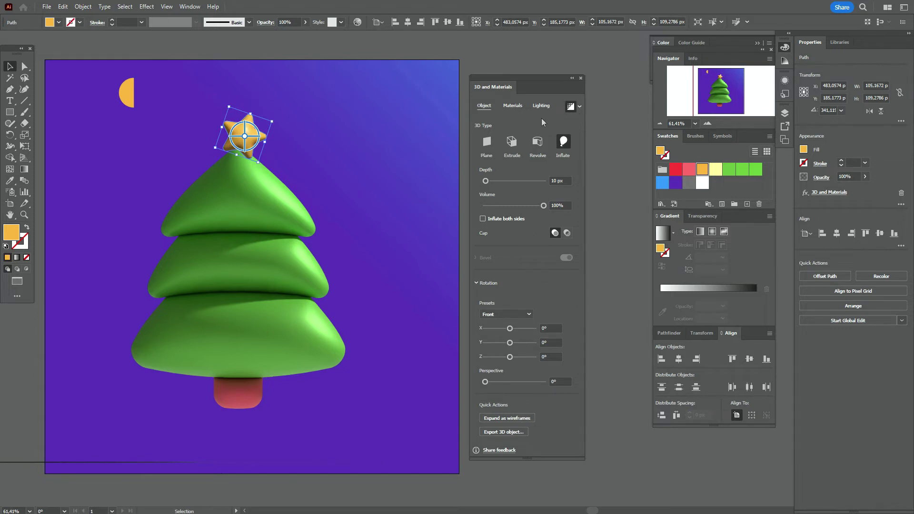
left_click(513, 105)
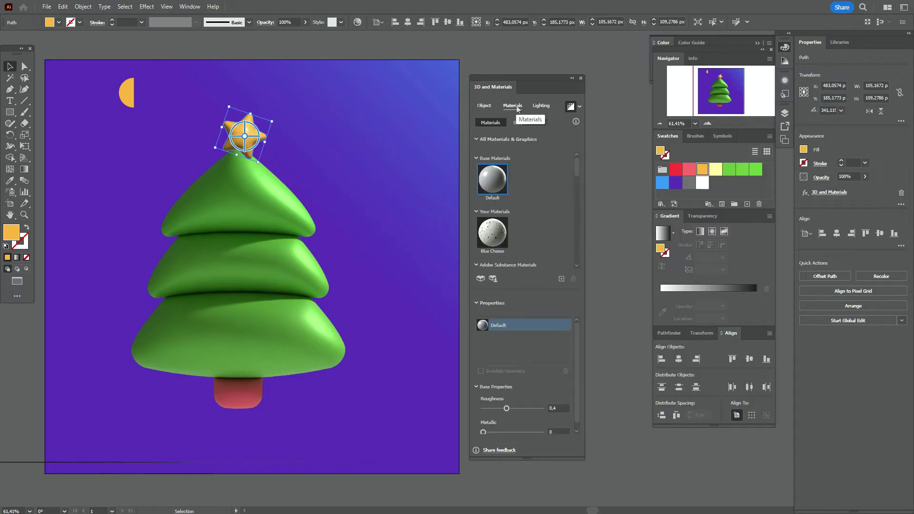
left_click(555, 409)
type("32")
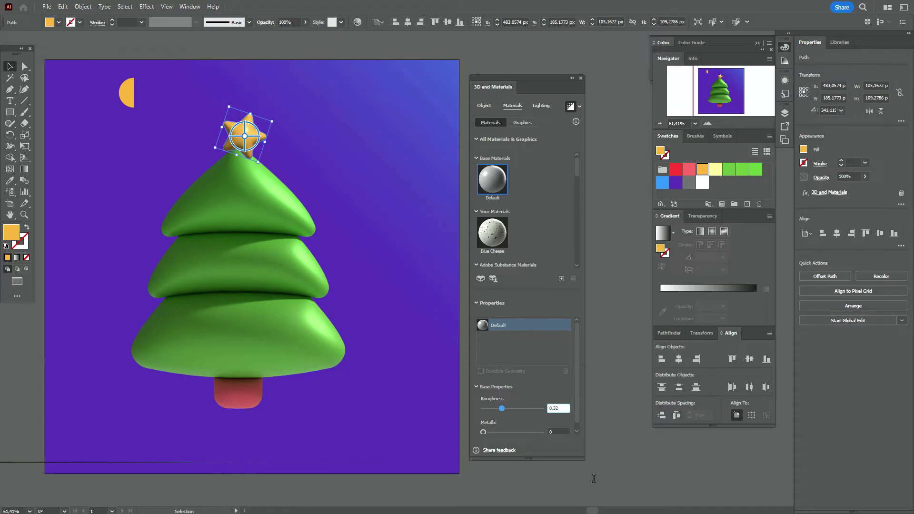
left_click(553, 431)
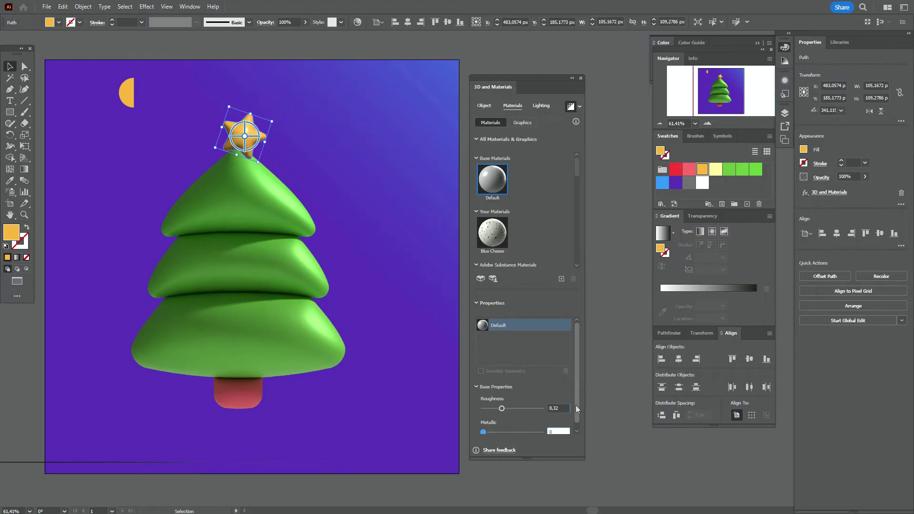
scroll(577, 409, "down", 1)
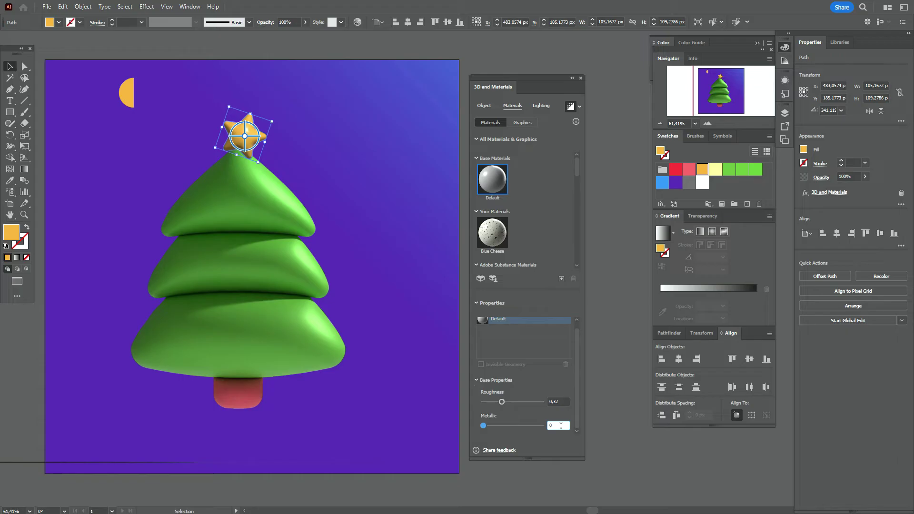
type(",47")
key("shift+Tab")
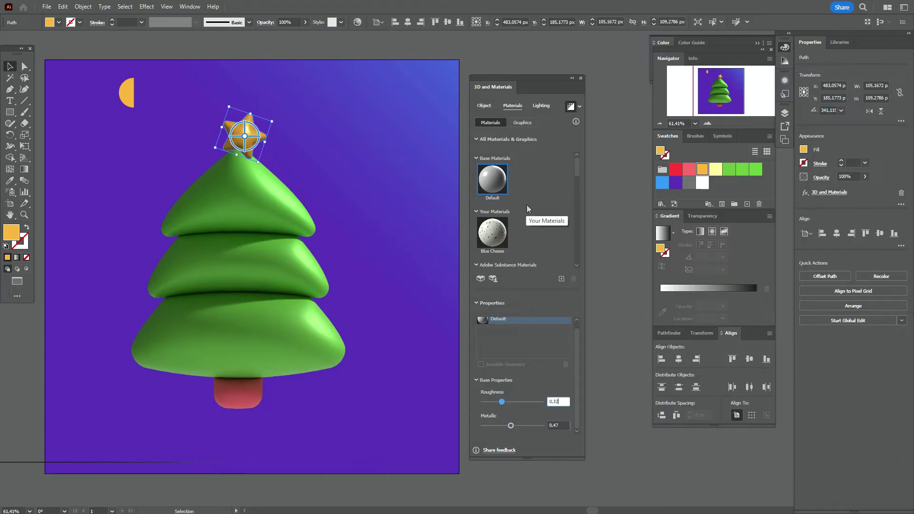
left_click(540, 104)
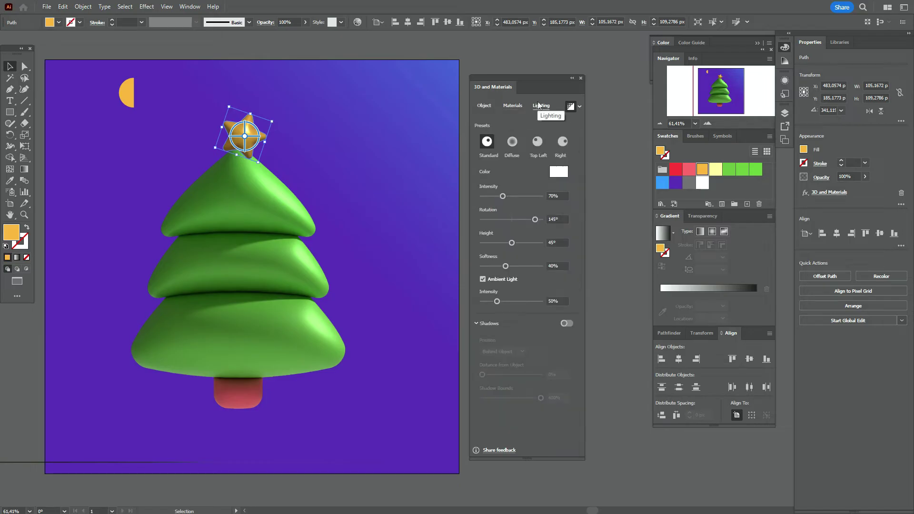
Step: Light the star at 104% intensity, 174° rotation, 68° height and 79% softness
left_click_drag(502, 197, 514, 203)
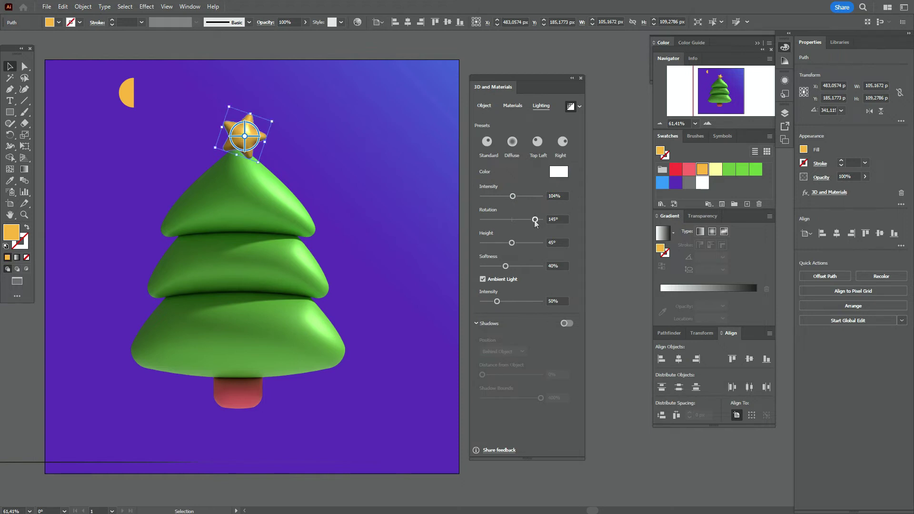
left_click_drag(536, 222, 540, 224)
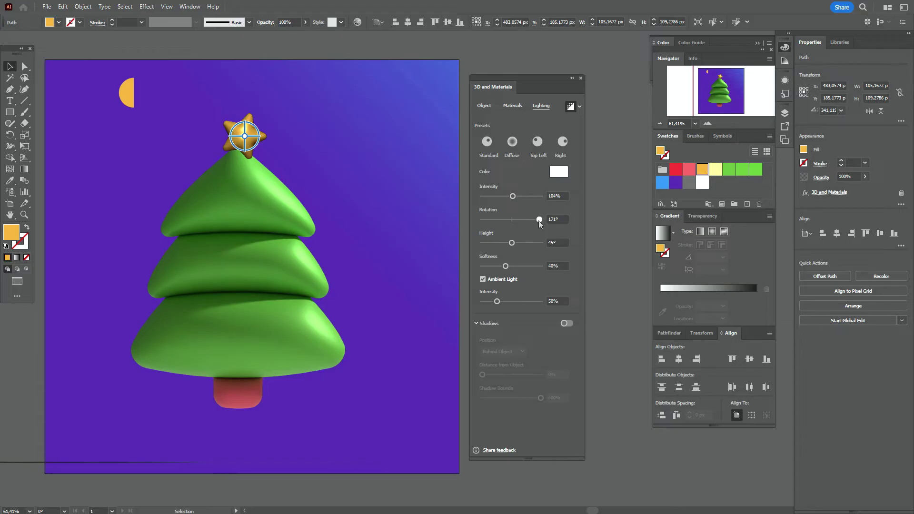
left_click_drag(540, 225, 541, 225)
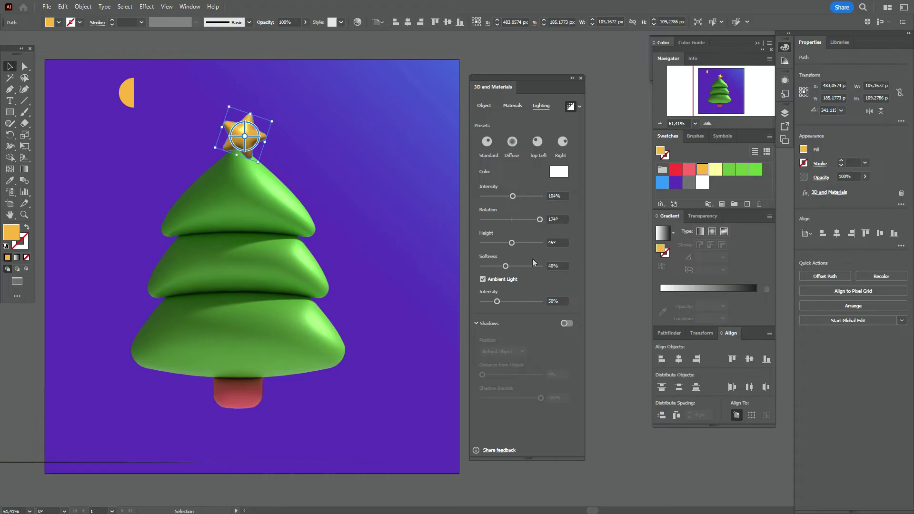
left_click_drag(511, 244, 514, 244)
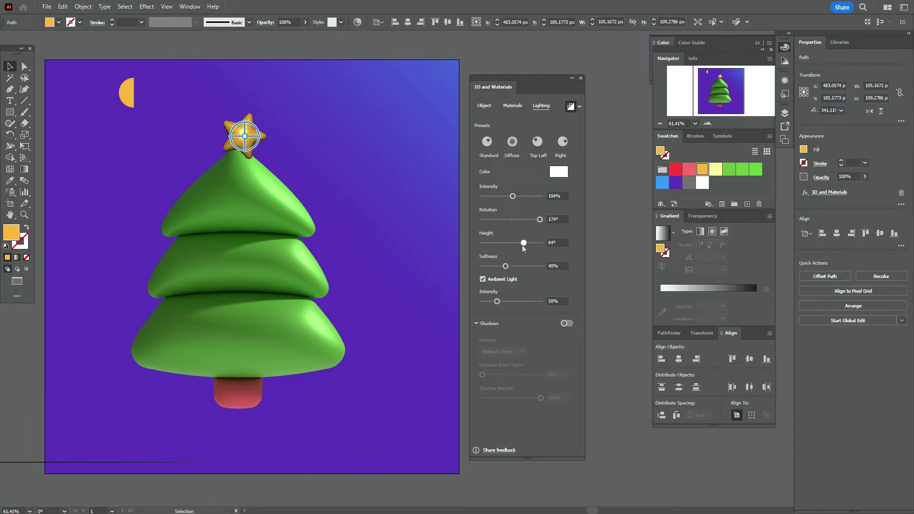
left_click_drag(522, 245, 527, 246)
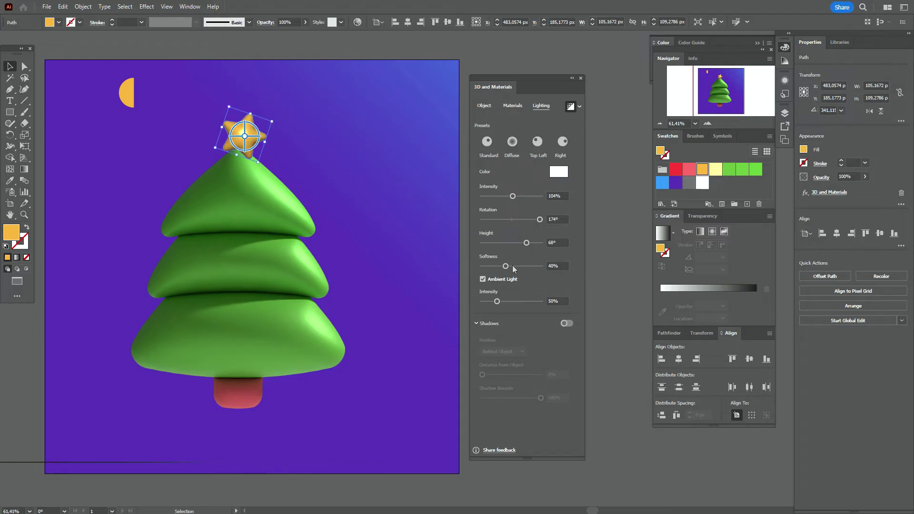
left_click_drag(506, 266, 528, 270)
Step: Turn on the star's shadow, widen its bounds to 187%, and deselect
left_click(572, 325)
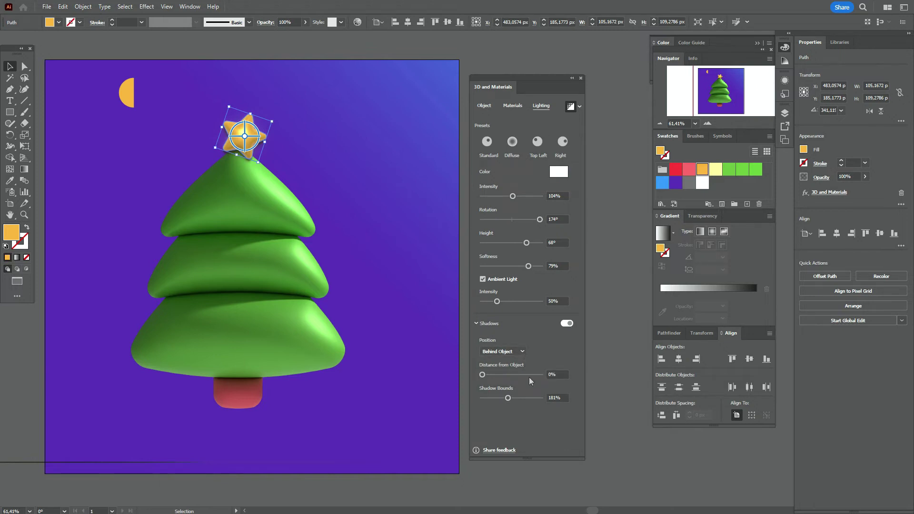
left_click_drag(508, 400, 511, 403)
left_click(347, 44)
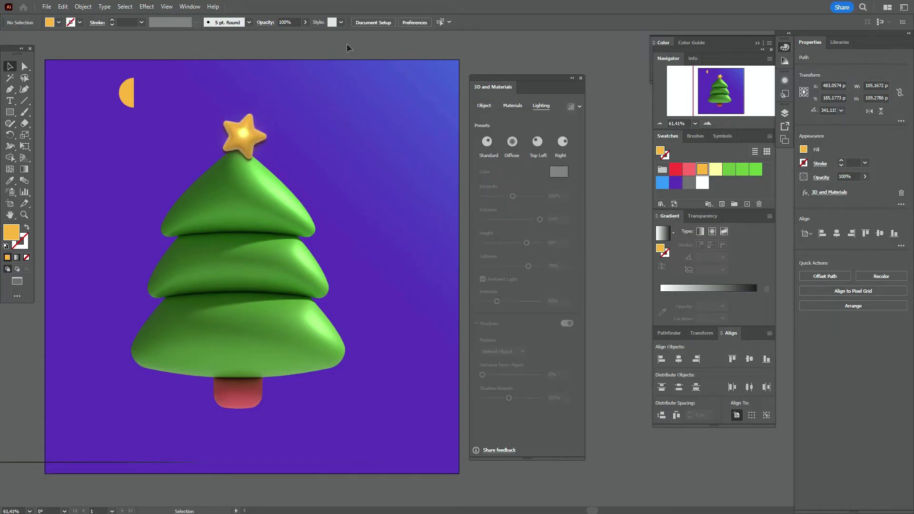
Step: Move the orange half-moon below the star and revolve it from its right edge into a 3D ball
left_click(250, 133)
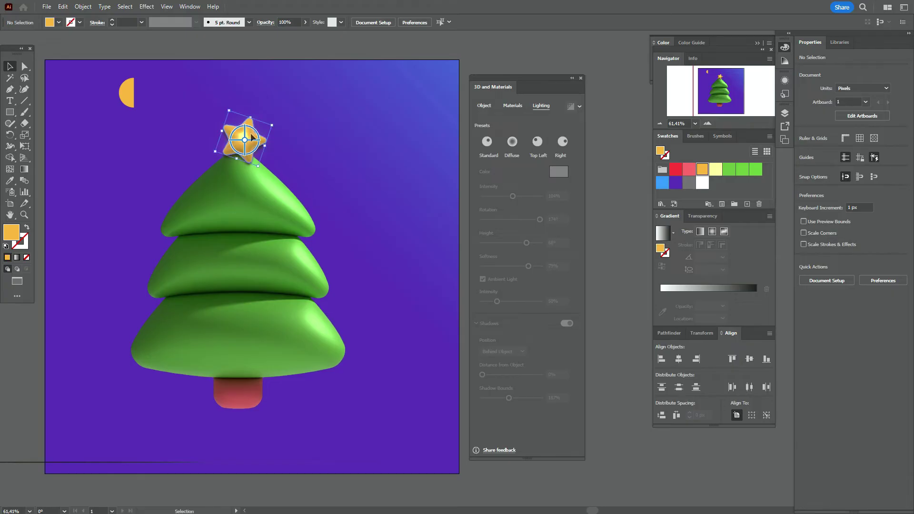
left_click(295, 50)
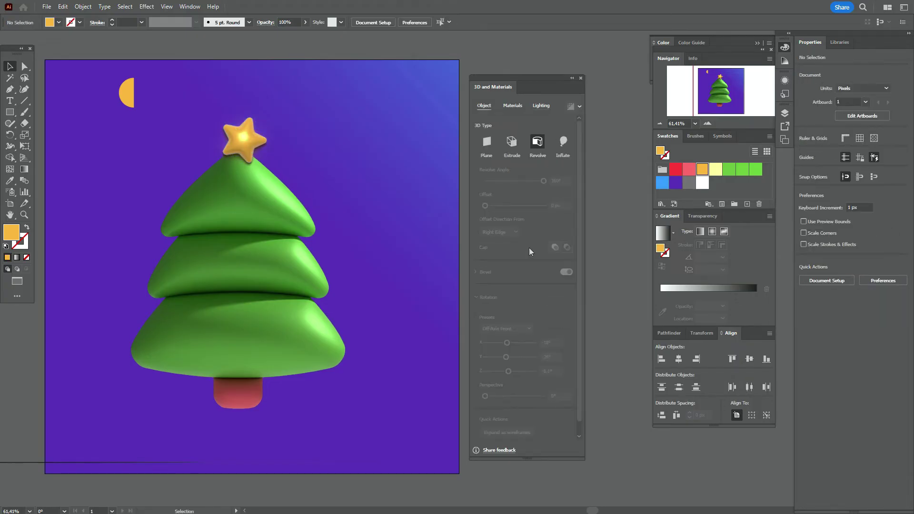
mouse_move(133, 98)
left_mouse_down()
mouse_move(240, 203)
mouse_move(241, 190)
left_mouse_up()
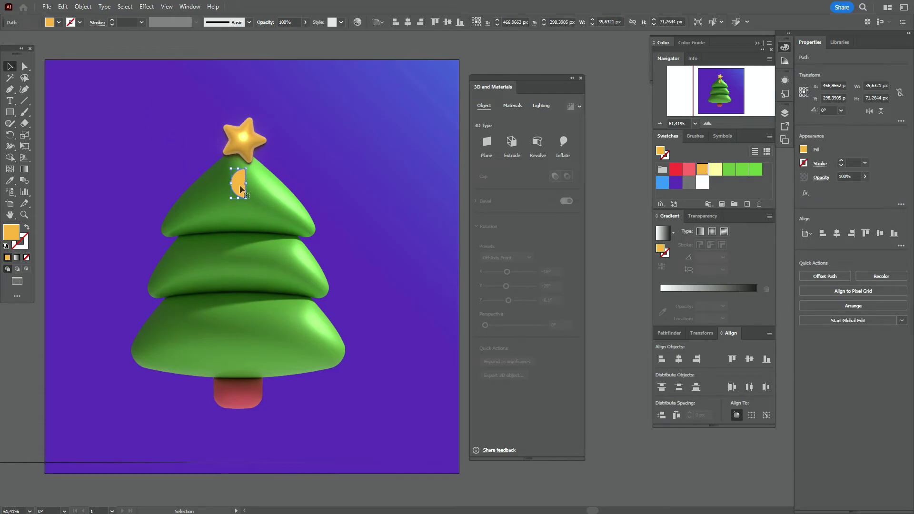
left_click(540, 143)
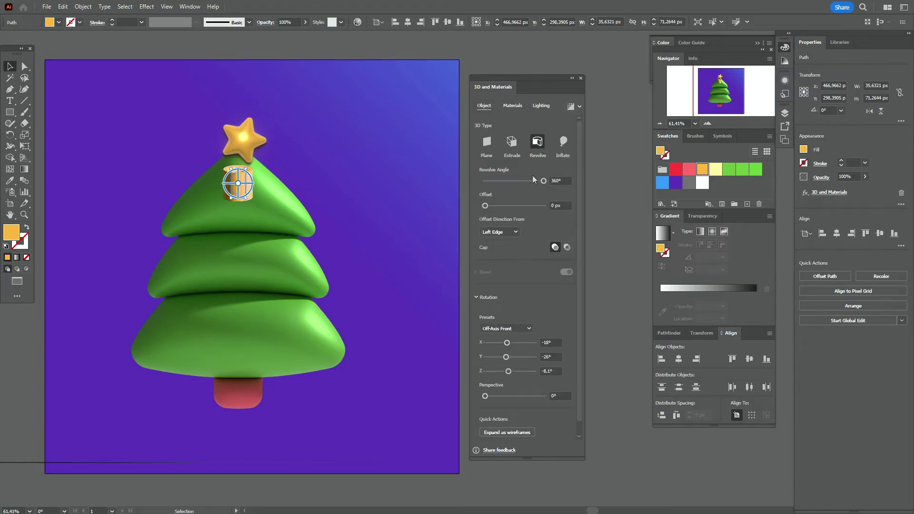
left_click(515, 232)
left_click(512, 253)
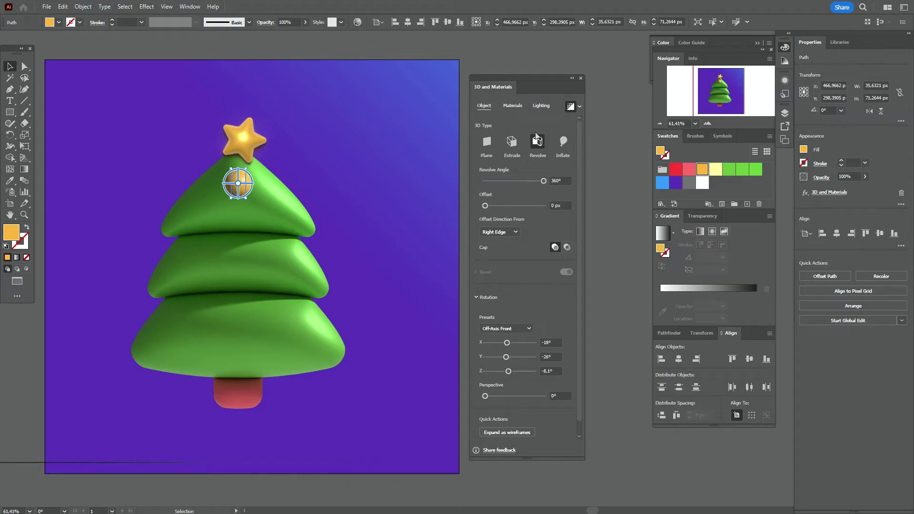
left_click(513, 106)
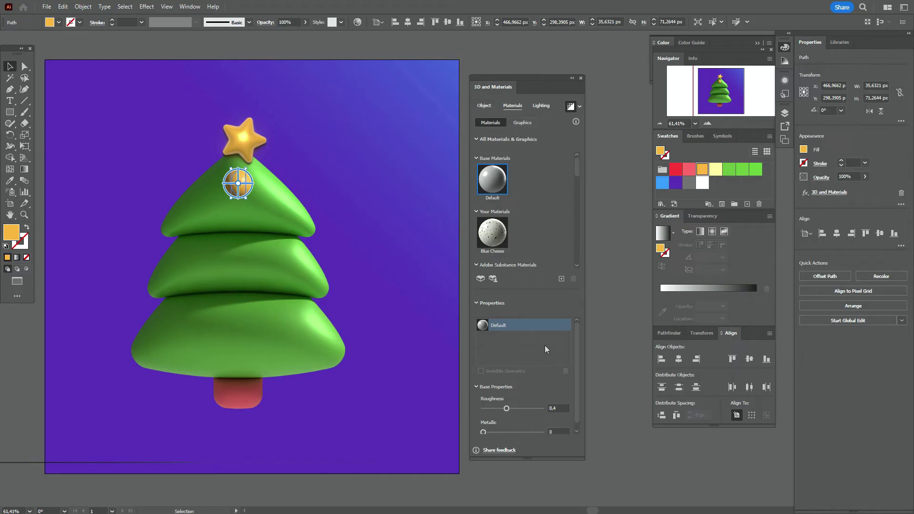
Step: Set the gold ornament's roughness to 3 and metallic to 47
left_click(556, 408)
type("32")
left_click(558, 431)
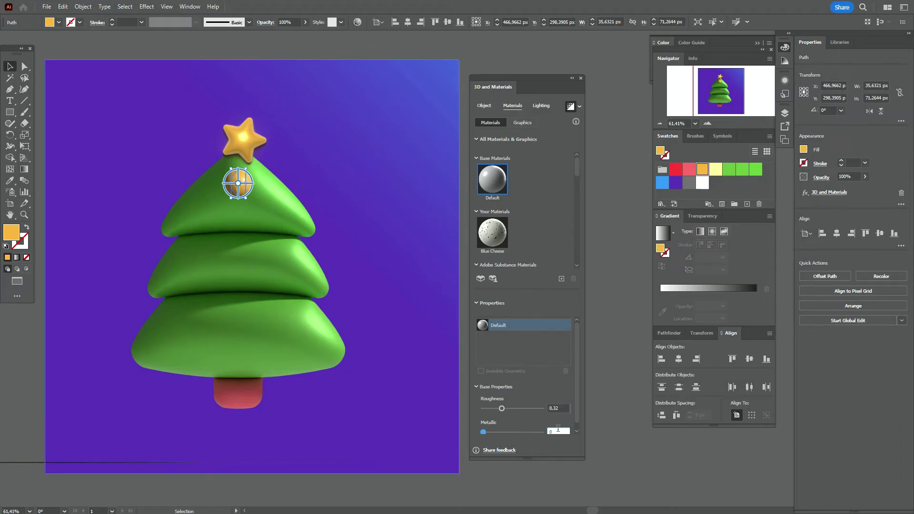
type(",47")
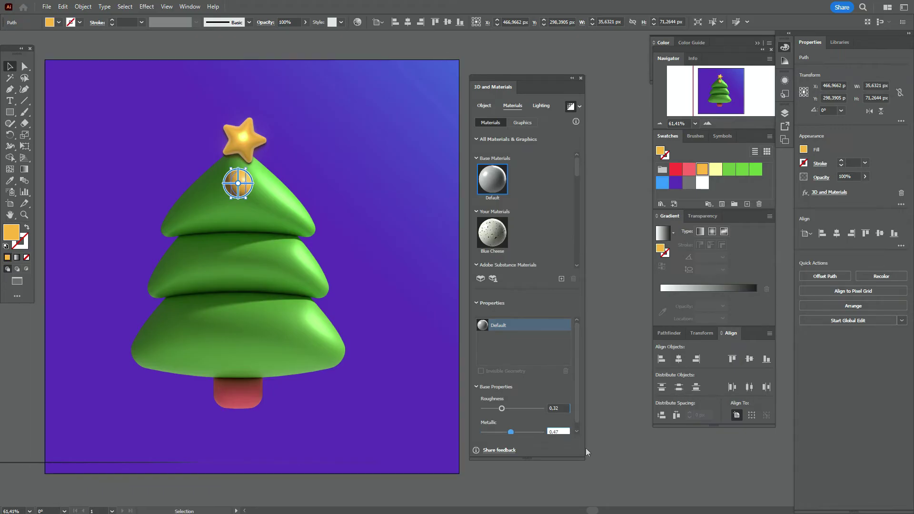
key("Return")
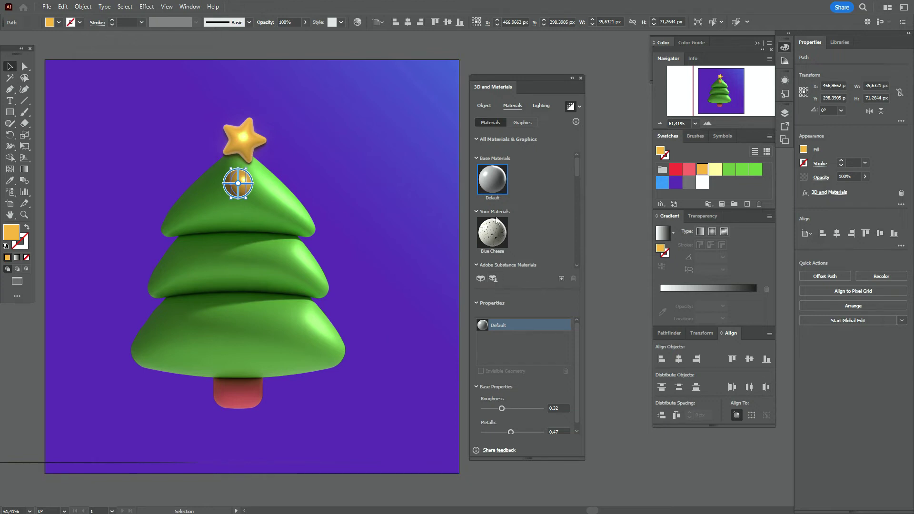
Step: Light the ornament at 172% intensity, -165° rotation, 59° height, 73% softness, shadows on
left_click(538, 106)
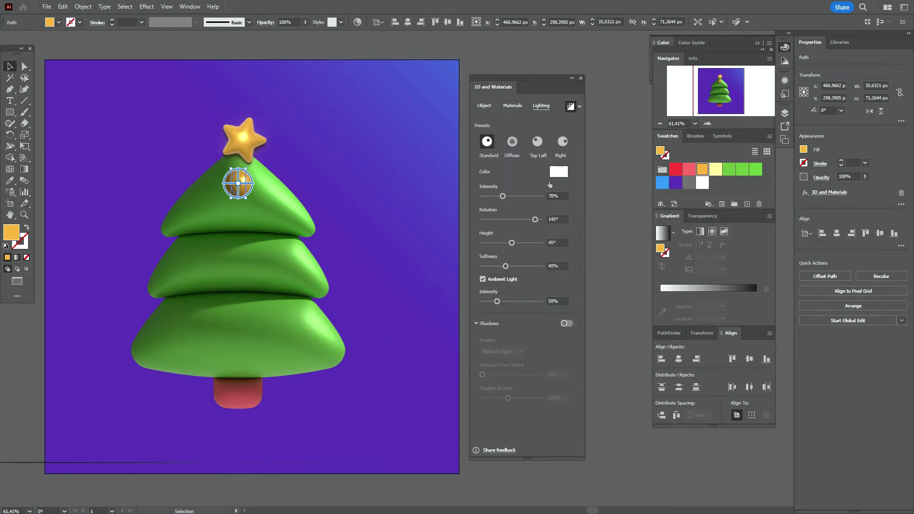
left_click_drag(503, 196, 523, 196)
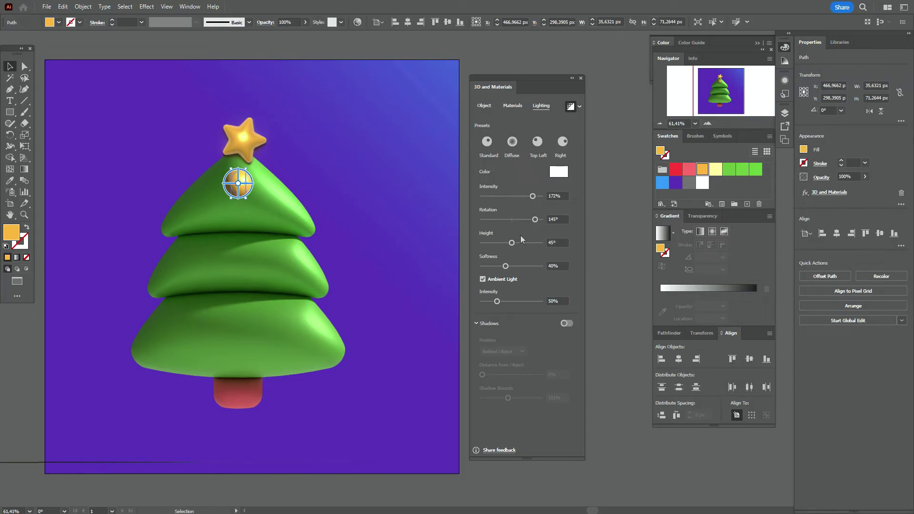
left_click_drag(535, 220, 489, 230)
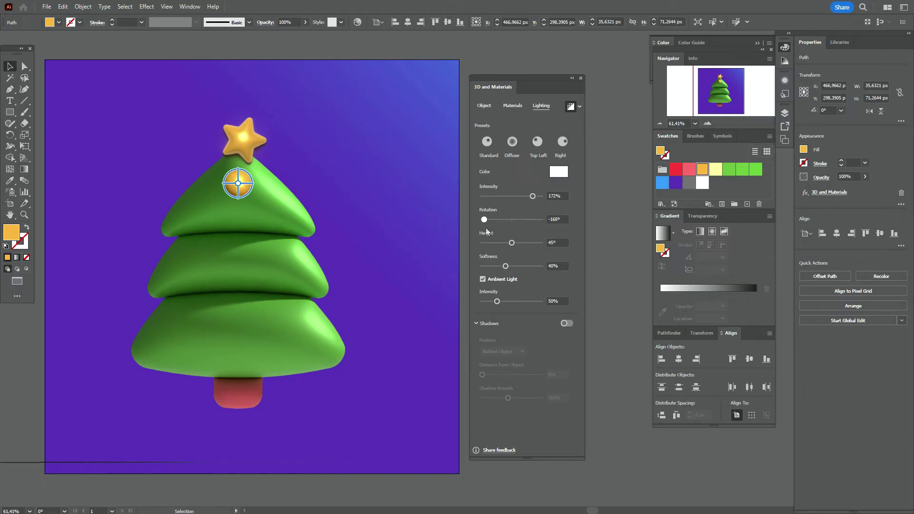
left_click_drag(487, 231, 487, 232)
left_click_drag(512, 245, 519, 249)
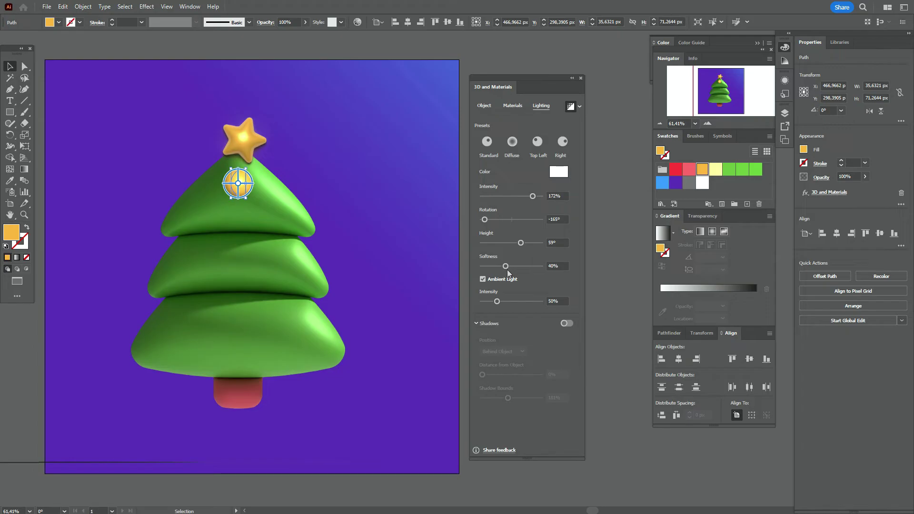
left_click_drag(506, 269, 524, 269)
left_click_drag(524, 268, 526, 269)
left_click(574, 325)
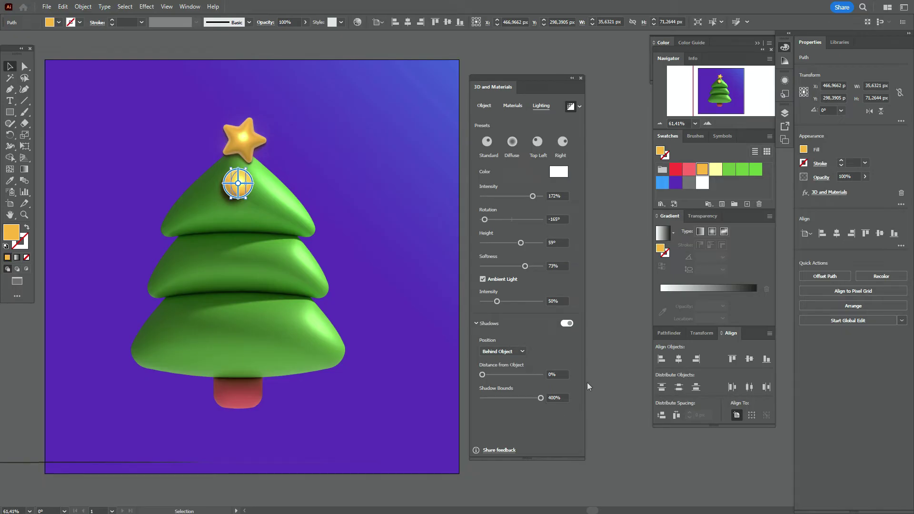
left_click(603, 346)
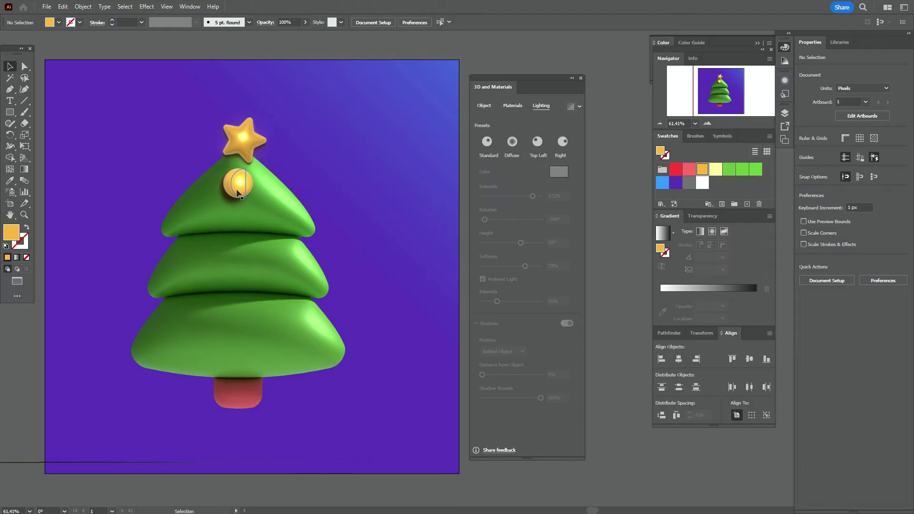
Step: Close the 3D settings and pan the tree into view
left_click(581, 78)
left_click(12, 217)
mouse_move(331, 246)
left_mouse_down()
mouse_move(410, 249)
mouse_move(400, 253)
left_mouse_up()
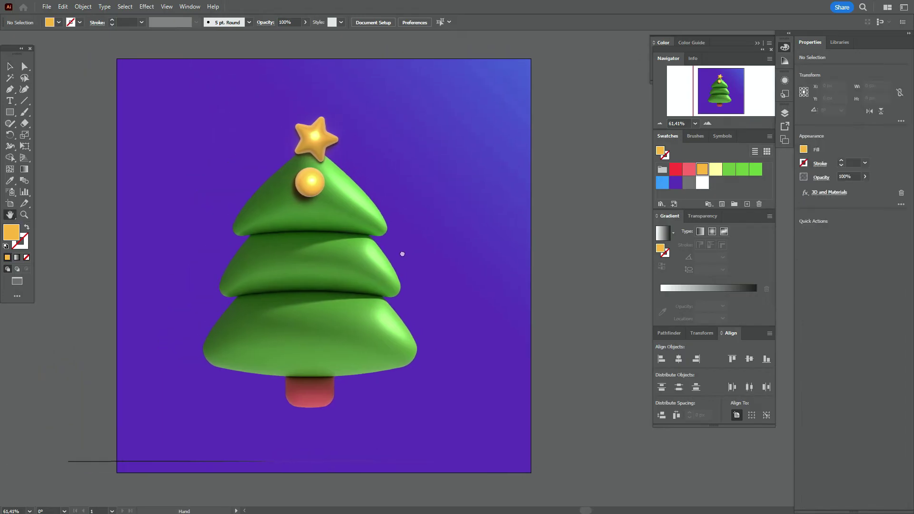
left_click(10, 66)
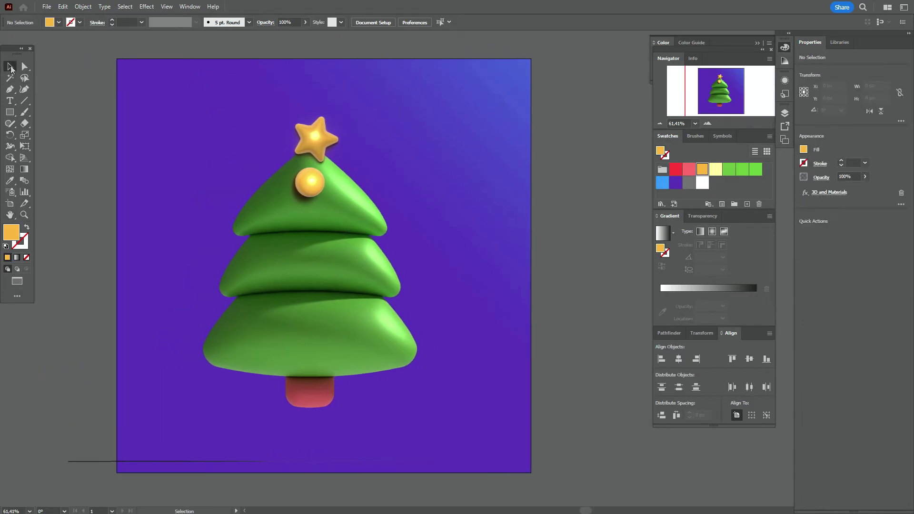
Step: Copy the gold ornament onto the top, middle and bottom tiers
left_click(313, 184)
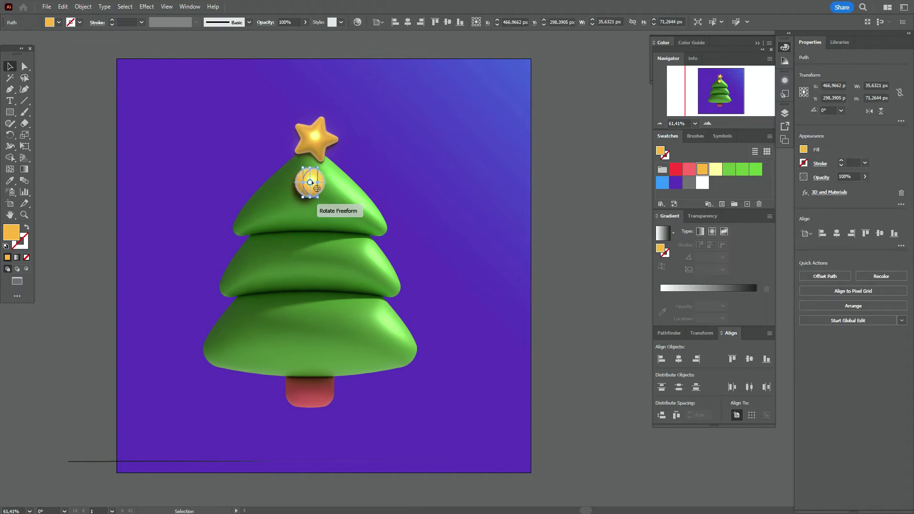
left_click_drag(310, 190, 276, 214)
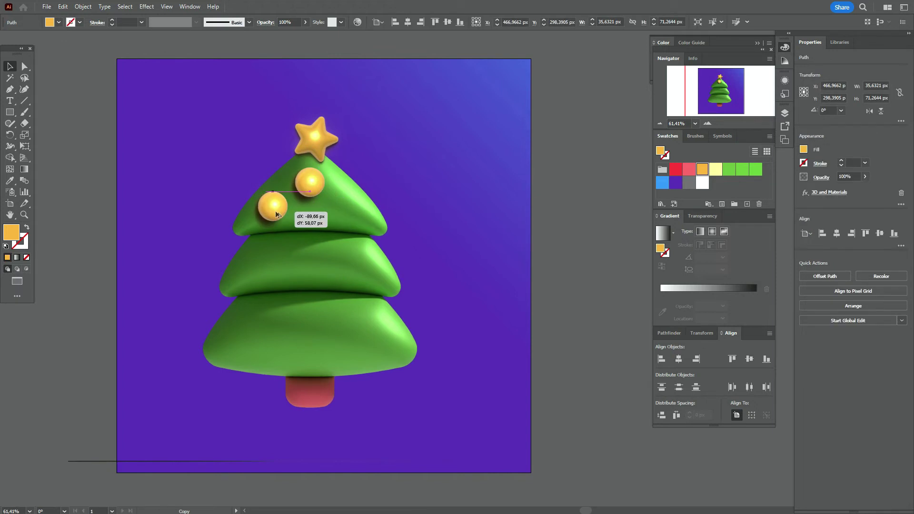
mouse_move(275, 215)
left_mouse_down()
mouse_move(352, 215)
mouse_move(314, 256)
mouse_move(265, 270)
mouse_move(365, 271)
mouse_move(315, 318)
left_mouse_up()
mouse_move(316, 318)
left_mouse_down()
mouse_move(249, 341)
mouse_move(386, 341)
left_mouse_up()
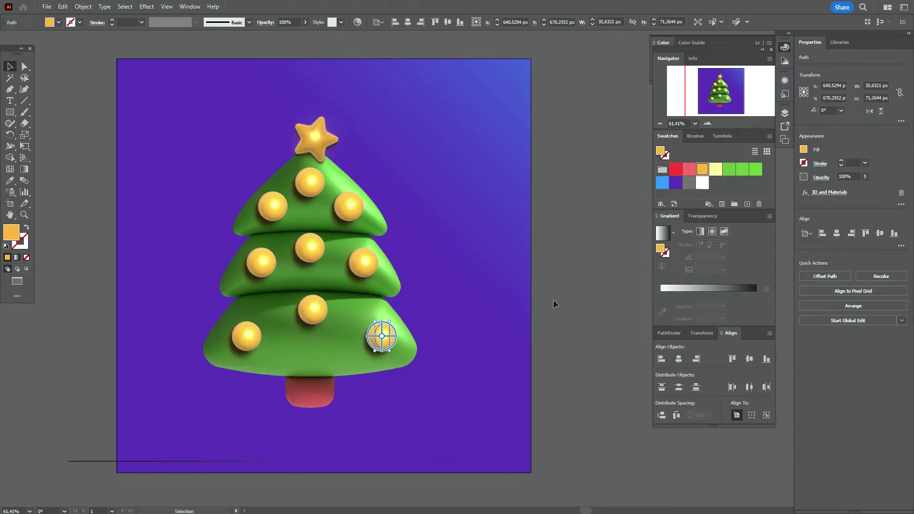
left_click(553, 299)
left_click_drag(315, 311, 316, 321)
Step: Nudge the nine ornaments into even positions across the tiers
left_click_drag(310, 248, 313, 247)
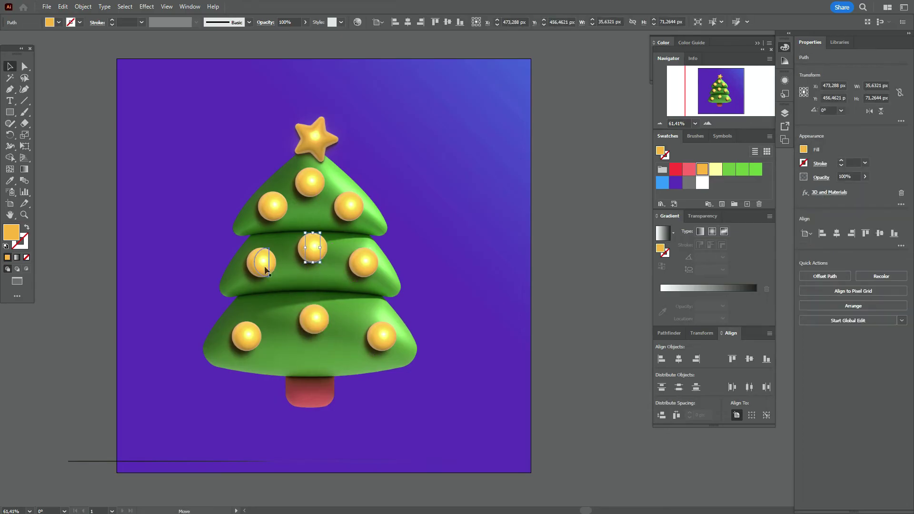
left_click_drag(262, 262, 258, 265)
left_click_drag(364, 262, 364, 266)
left_click_drag(310, 181, 312, 180)
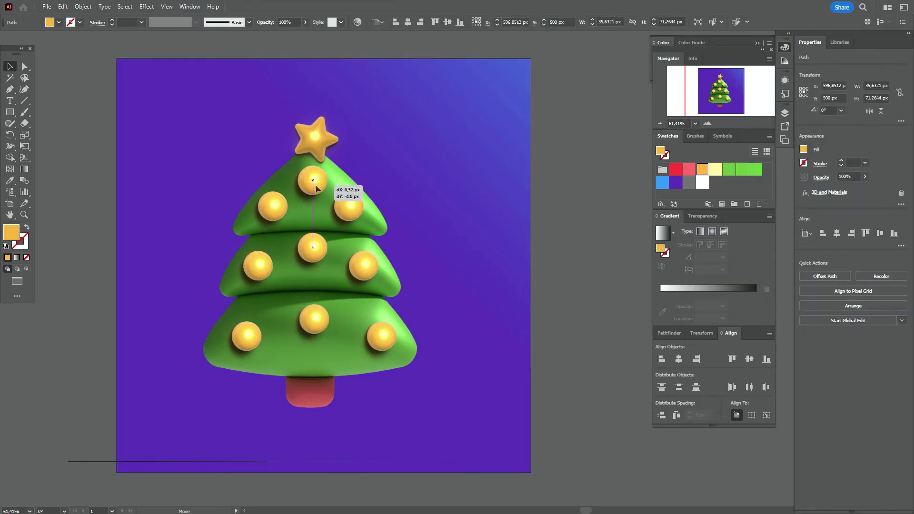
left_click(564, 220)
key("a")
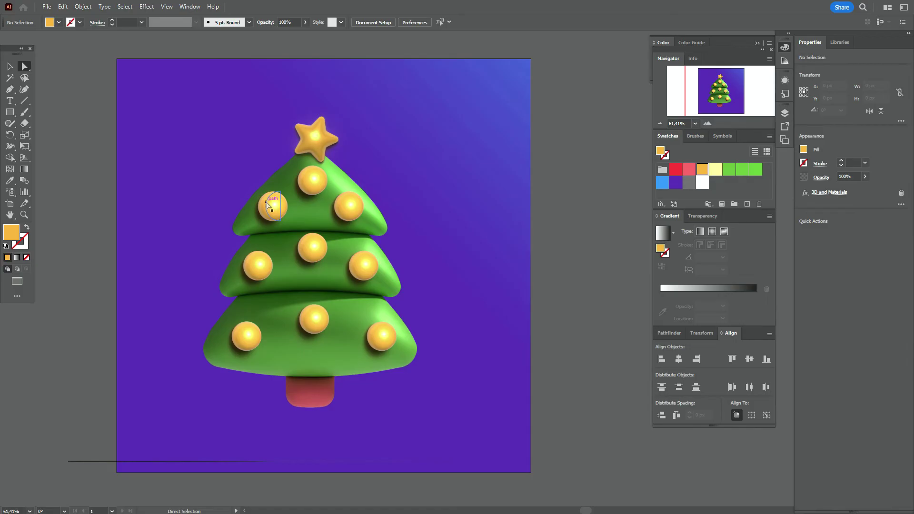
left_click(267, 206)
Step: Recolour five alternating ornaments red
left_click(350, 213, "shift")
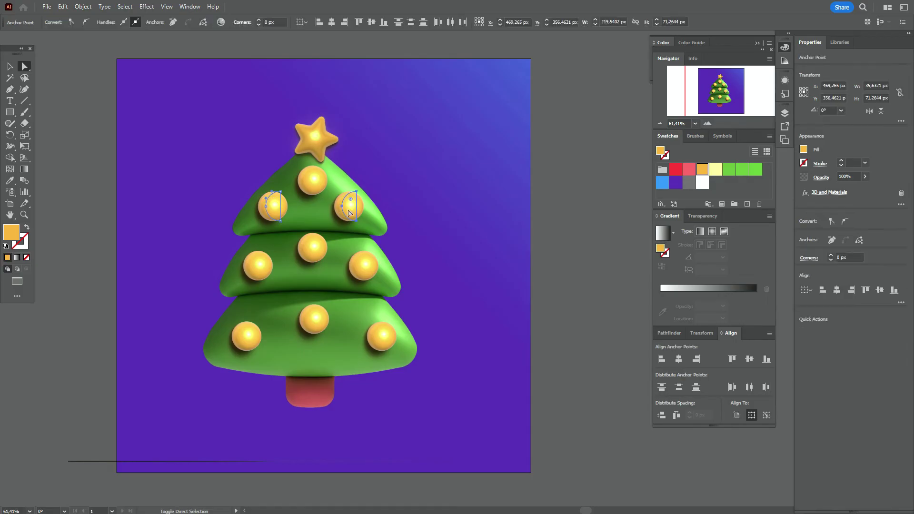
left_click(313, 247, "shift")
left_click(247, 335, "shift")
left_click(374, 336, "shift")
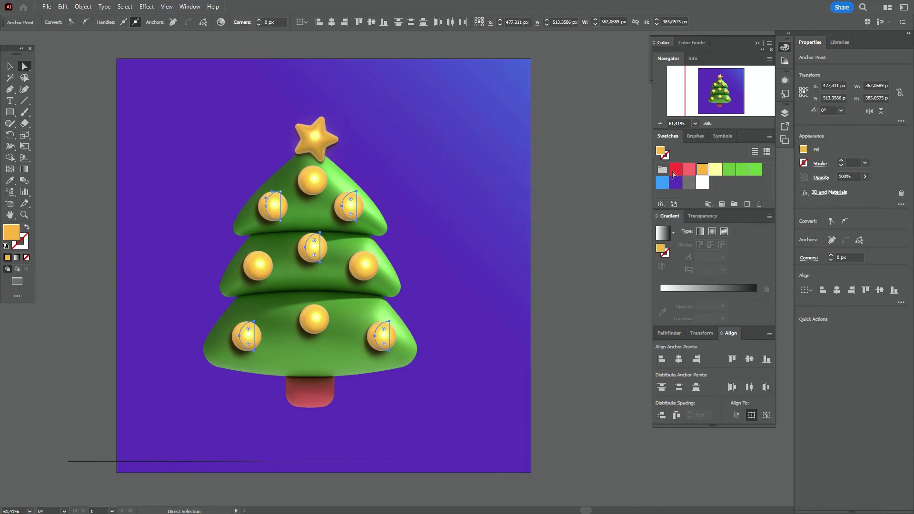
left_click(585, 223)
Step: Respace the ornaments, lowering the bottom-row balls slightly
key("v")
left_click_drag(310, 253, 313, 256)
left_click_drag(349, 206, 353, 205)
left_click_drag(310, 314, 306, 319)
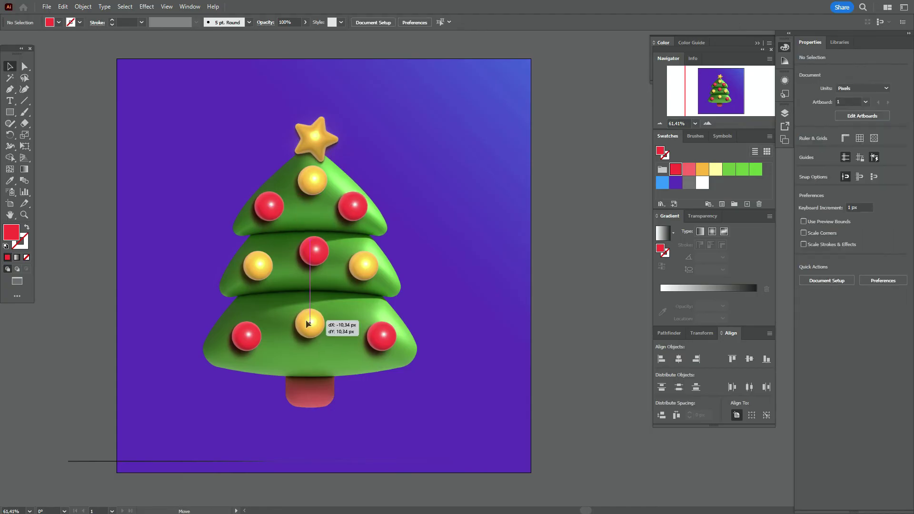
left_click_drag(246, 336, 250, 341)
left_click_drag(382, 337, 379, 341)
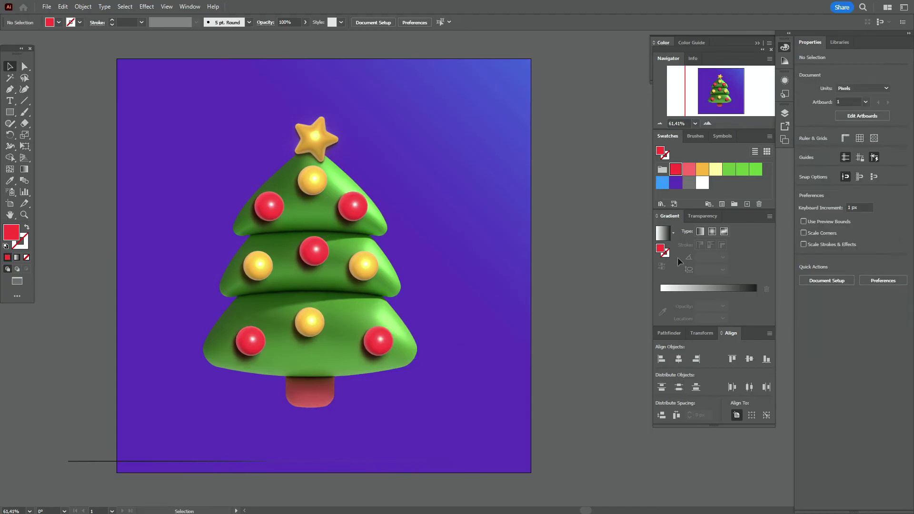
Step: Draw a light-yellow outlined garland loop around the top tier
left_click(713, 175)
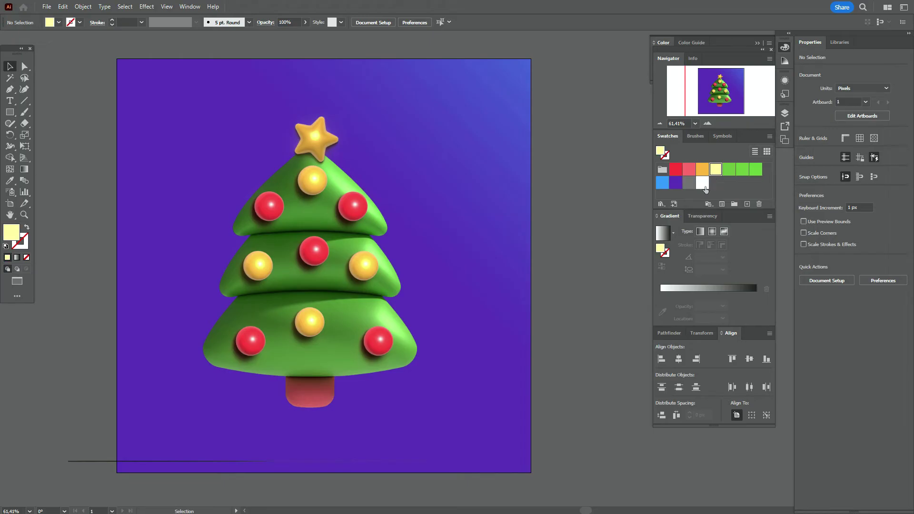
left_click(10, 89)
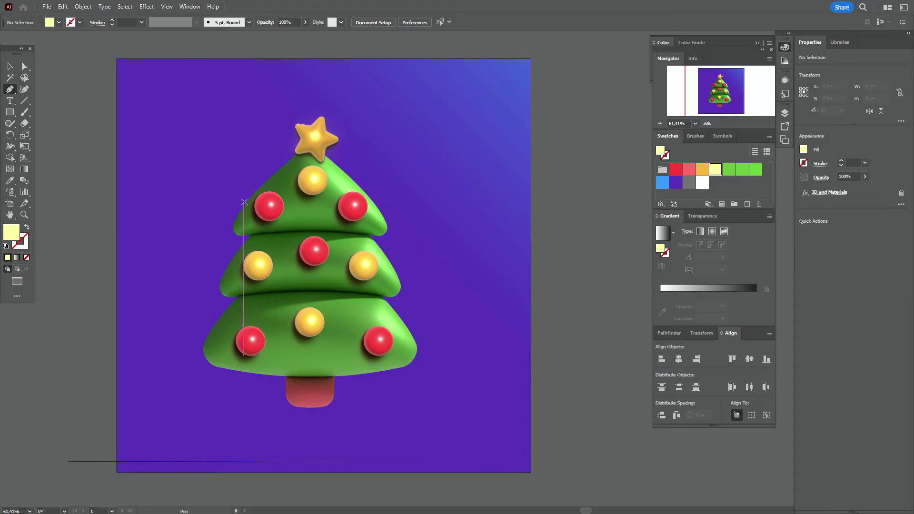
left_click(244, 202)
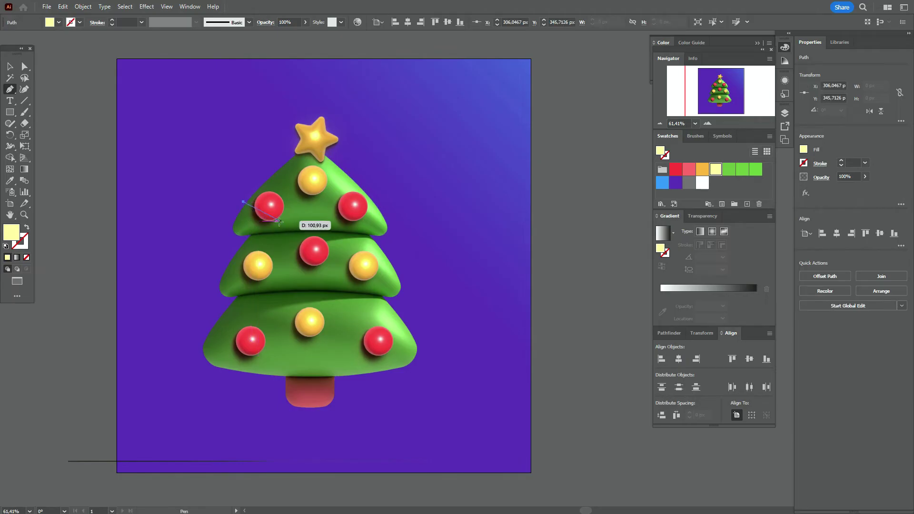
left_click_drag(283, 222, 344, 220)
mouse_move(389, 195)
left_mouse_down()
mouse_move(360, 187)
mouse_move(377, 189)
left_mouse_up()
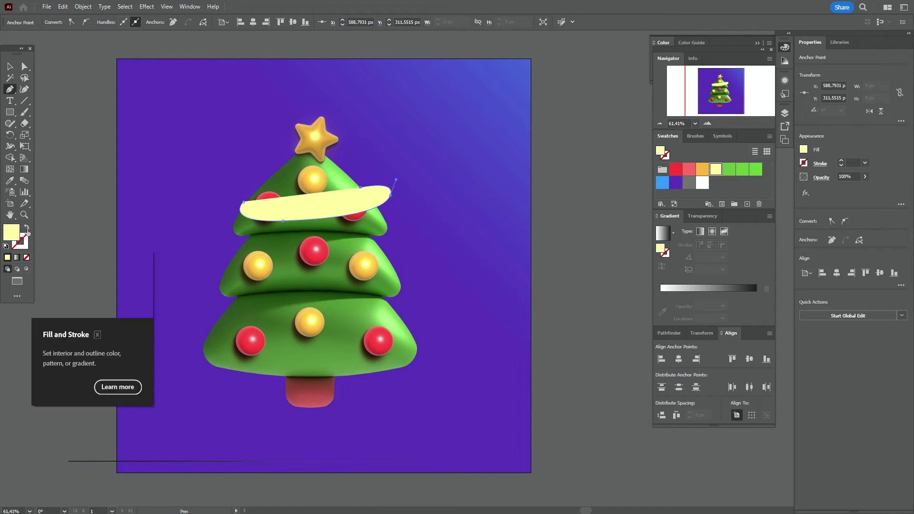
left_click(27, 228)
Step: Reshape the top garland's left anchor slightly
left_click(24, 67)
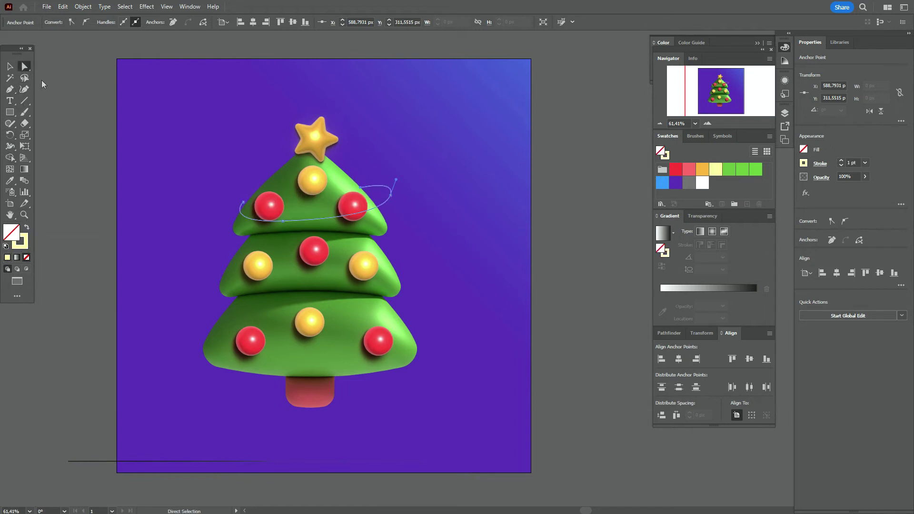
left_click(79, 119)
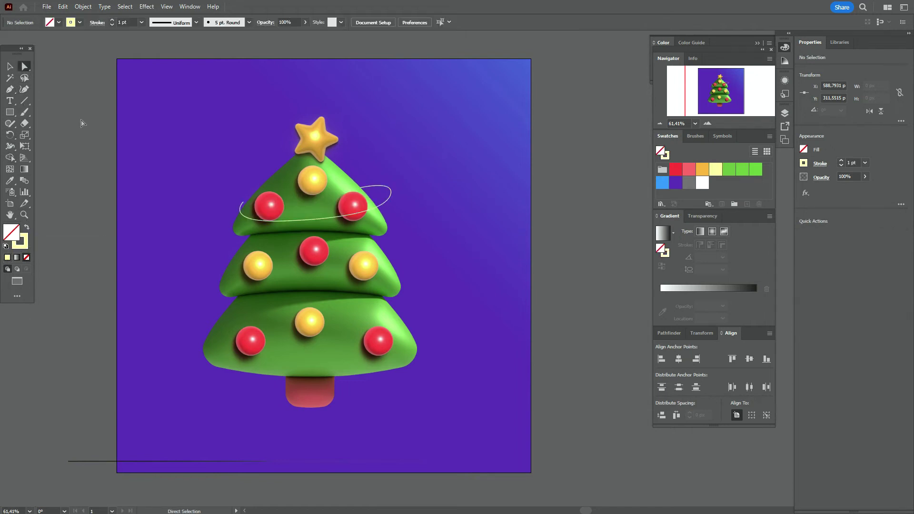
left_click(244, 204)
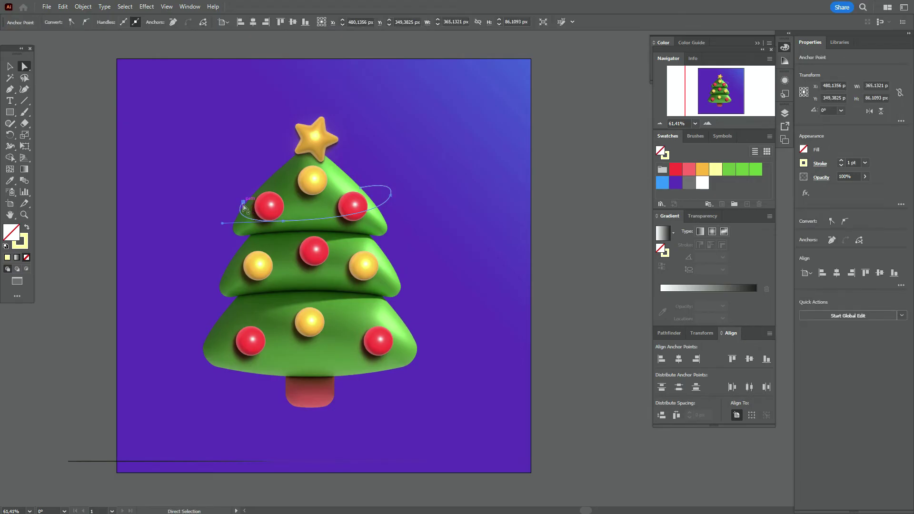
left_click_drag(244, 205, 246, 204)
left_click(548, 185)
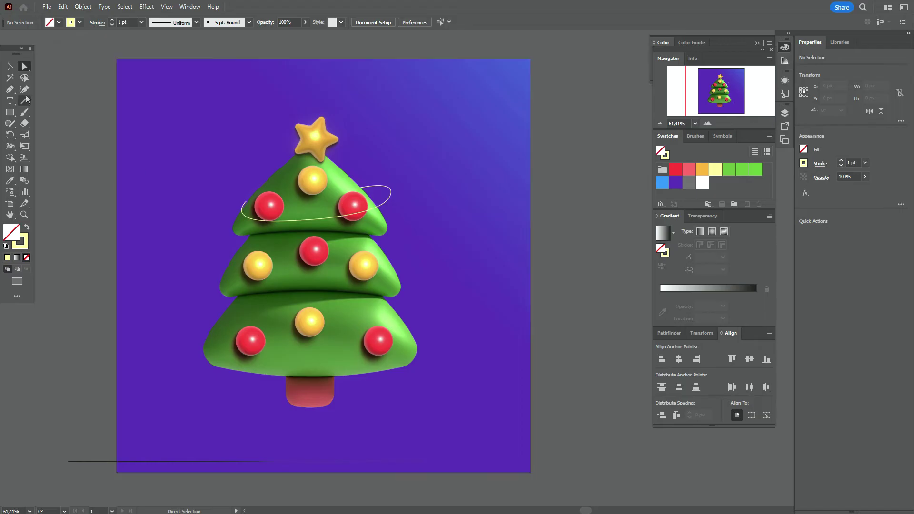
left_click(10, 92)
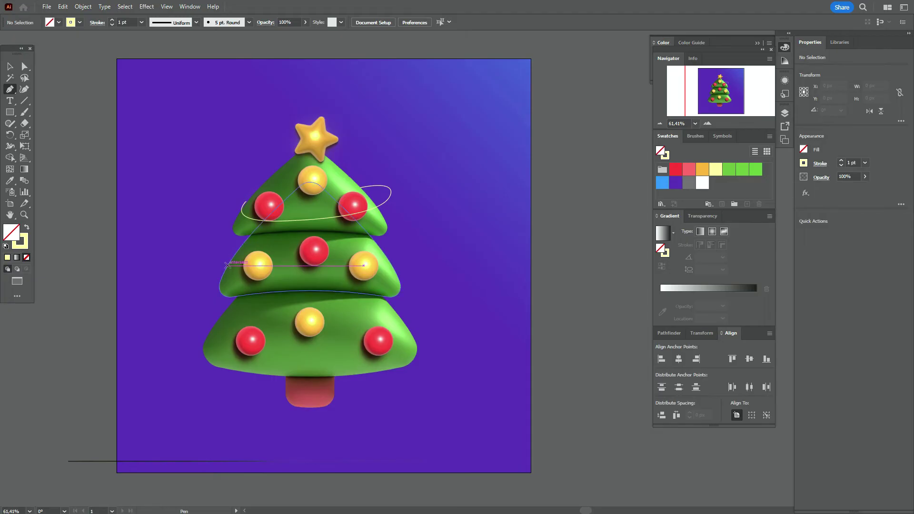
Step: Draw a curved garland loop across the middle tier
left_click_drag(228, 265, 206, 264)
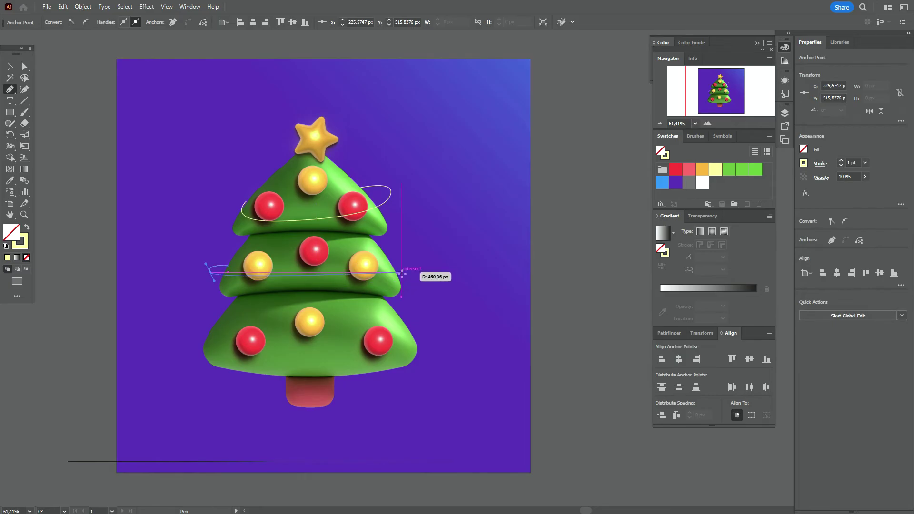
left_click_drag(401, 273, 492, 252)
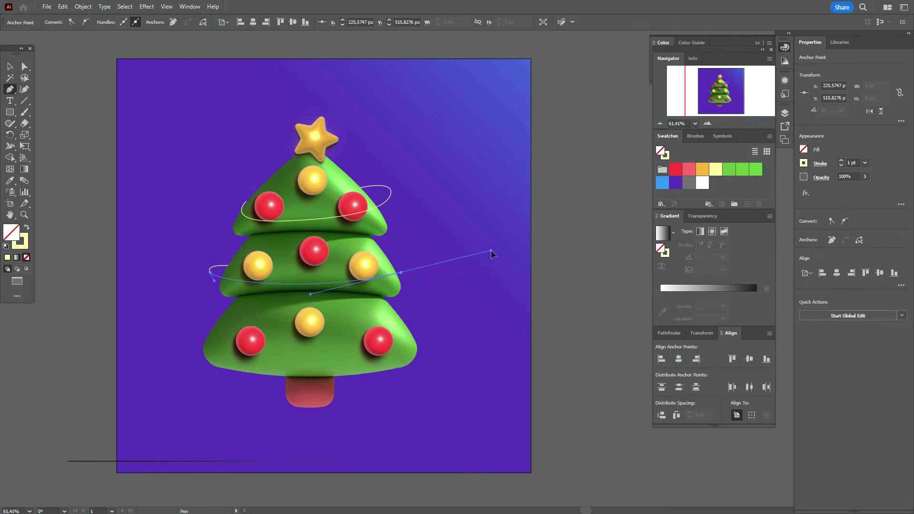
left_click(401, 273)
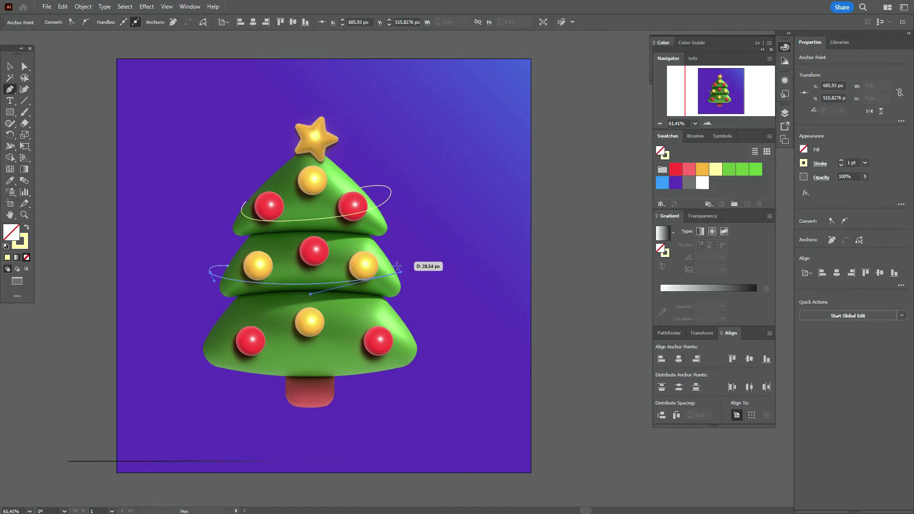
left_click(364, 254)
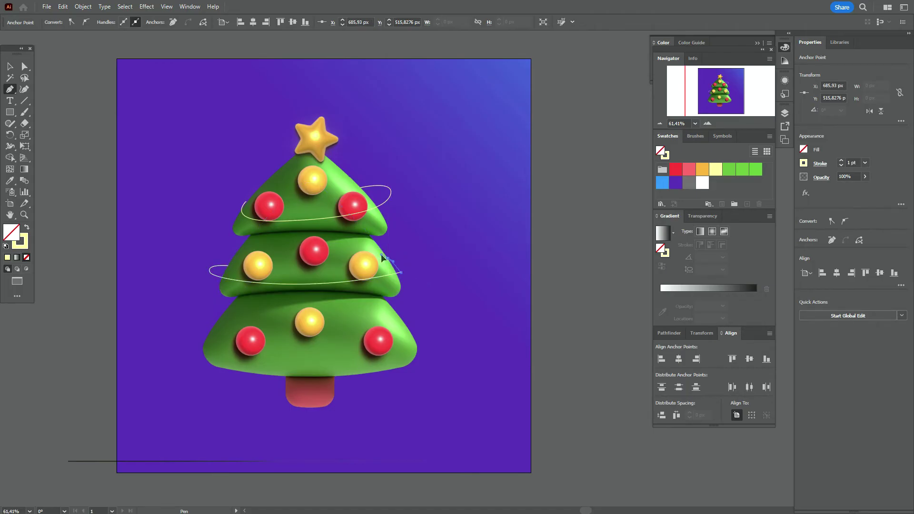
left_click_drag(363, 258, 422, 320)
Step: Drag the middle garland's right anchor to smooth its curve
left_click(9, 66)
left_click(95, 110)
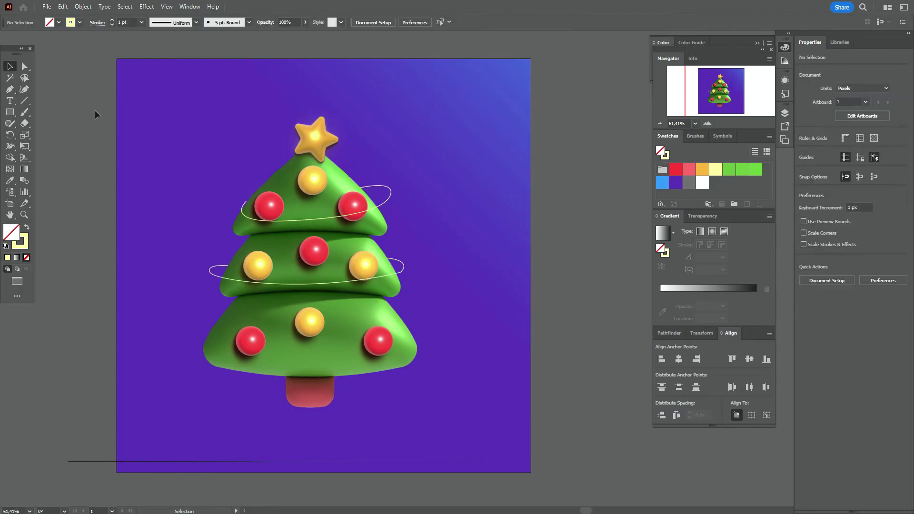
left_click(404, 268)
left_click(24, 67)
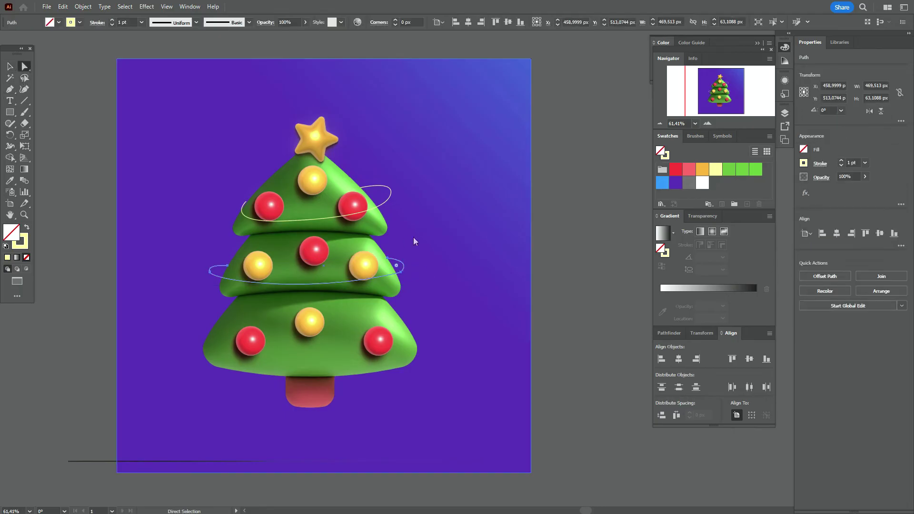
left_click(396, 266)
left_click_drag(398, 270, 408, 261)
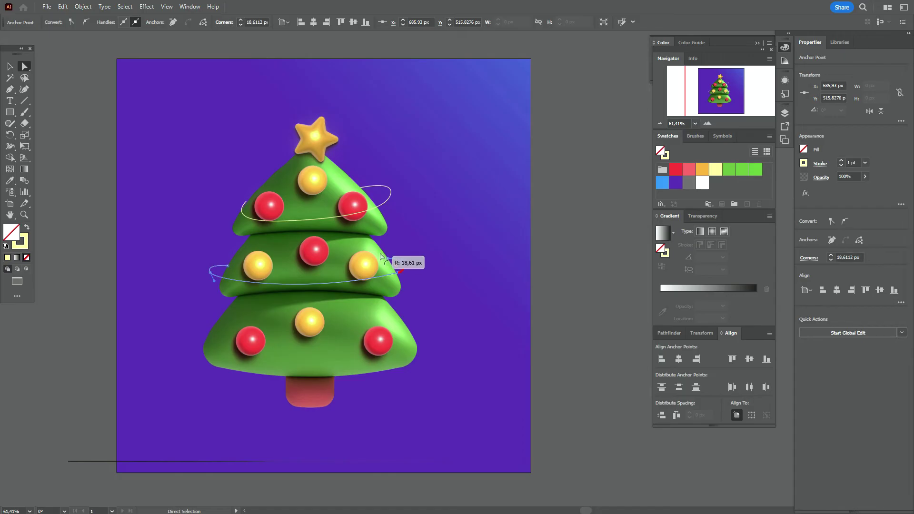
left_click(546, 281)
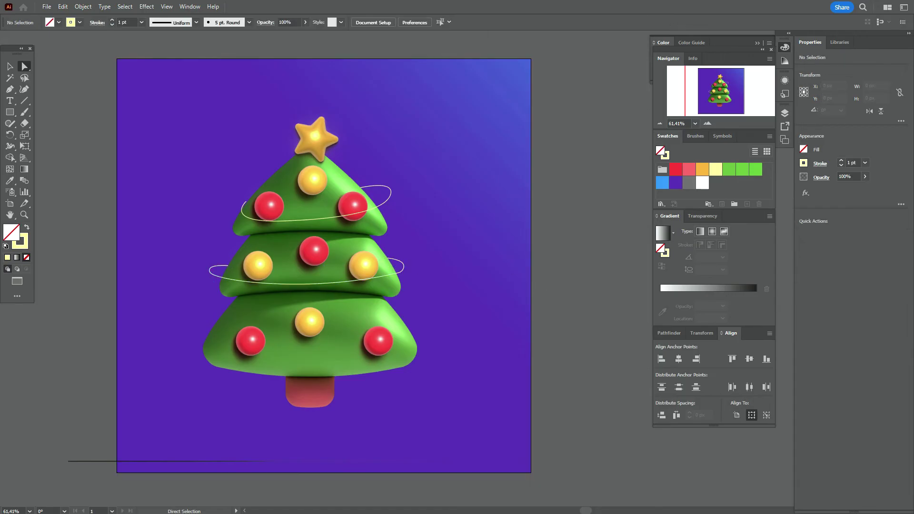
left_click(16, 89)
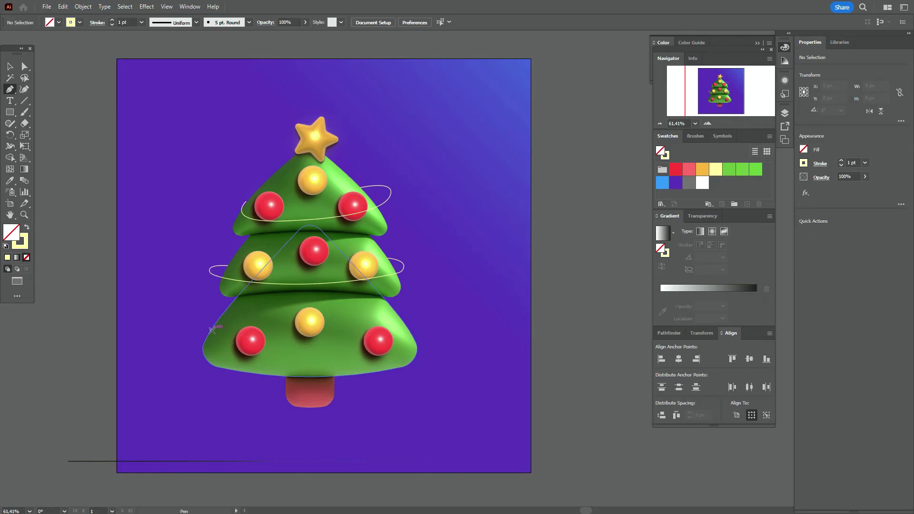
Step: Draw a closed curved garland loop around the bottom tier and check its right anchor
left_click_drag(212, 330, 195, 336)
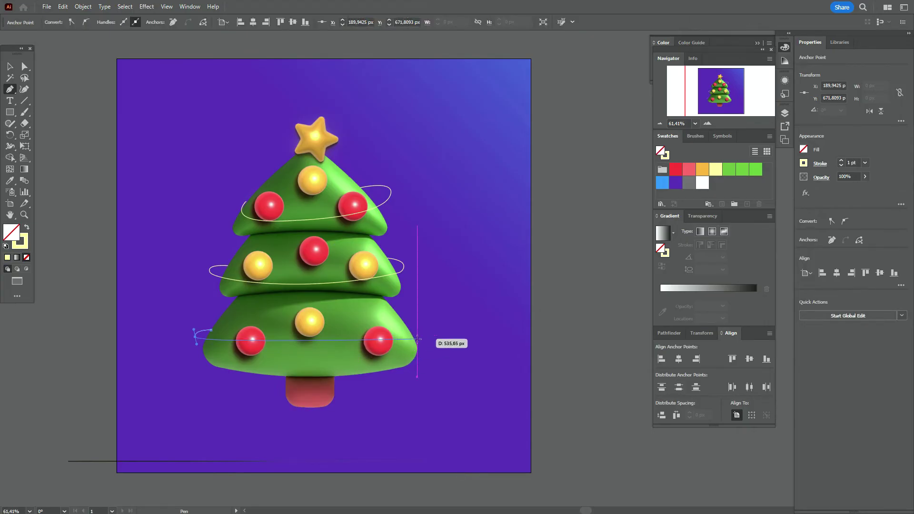
left_click_drag(415, 339, 531, 304)
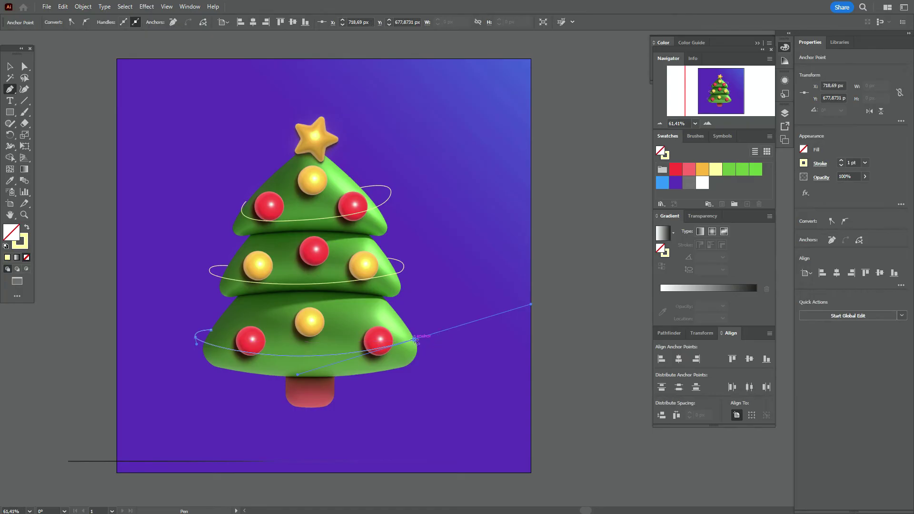
left_click_drag(416, 340, 384, 321)
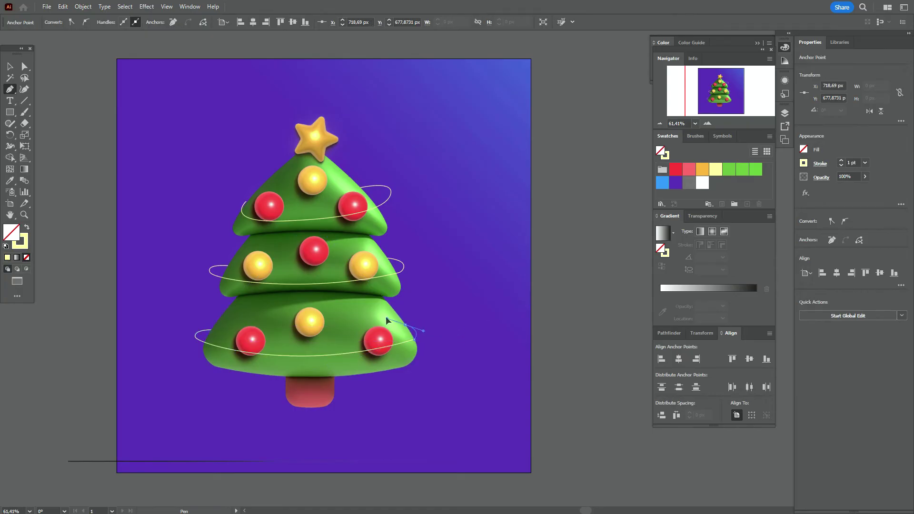
left_click(381, 317)
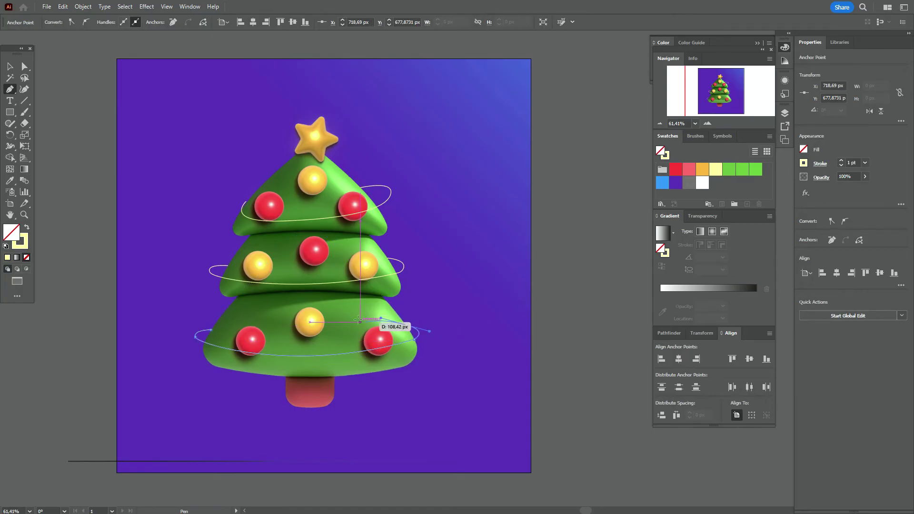
key("ctrl+shift+a")
left_click(419, 339)
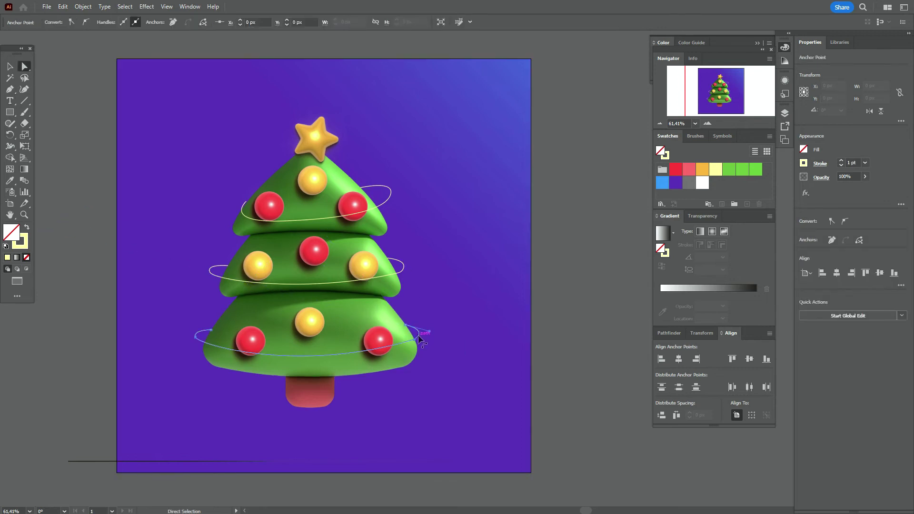
left_click(91, 218)
Step: Draw a small circle right of the tree and give it a radial gradient
key("m")
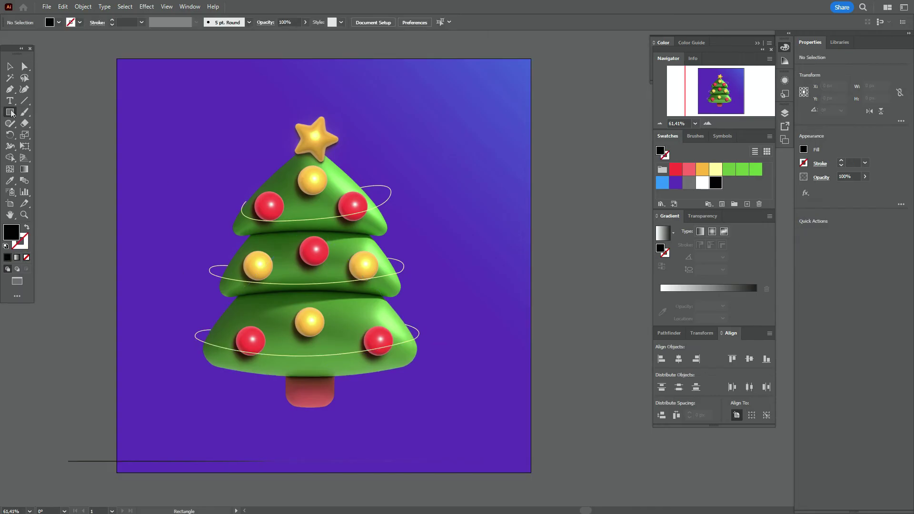
left_click_drag(11, 112, 62, 135)
left_click_drag(471, 195, 501, 225)
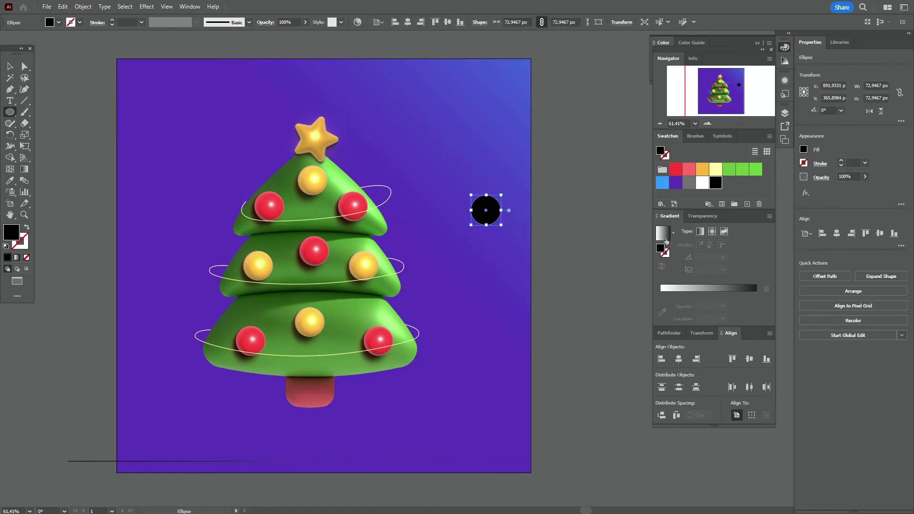
left_click(665, 238)
left_click(713, 232)
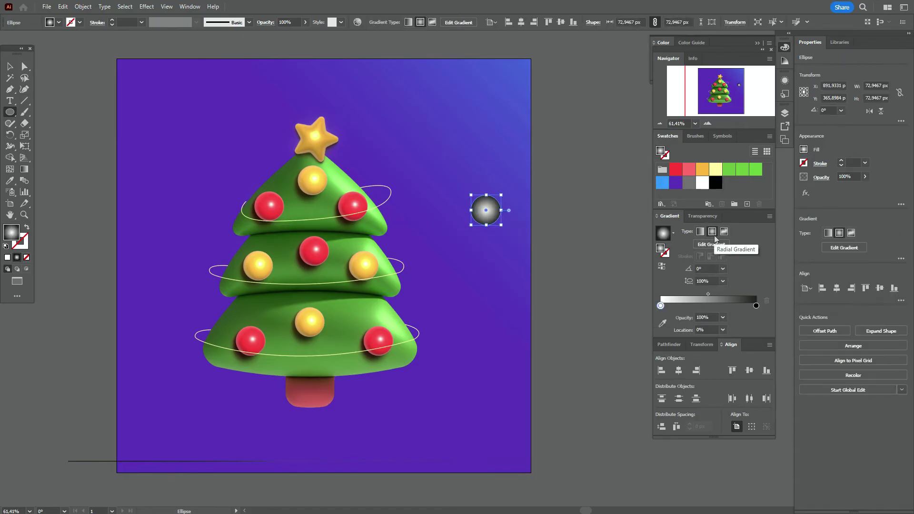
left_click_drag(716, 175, 773, 295)
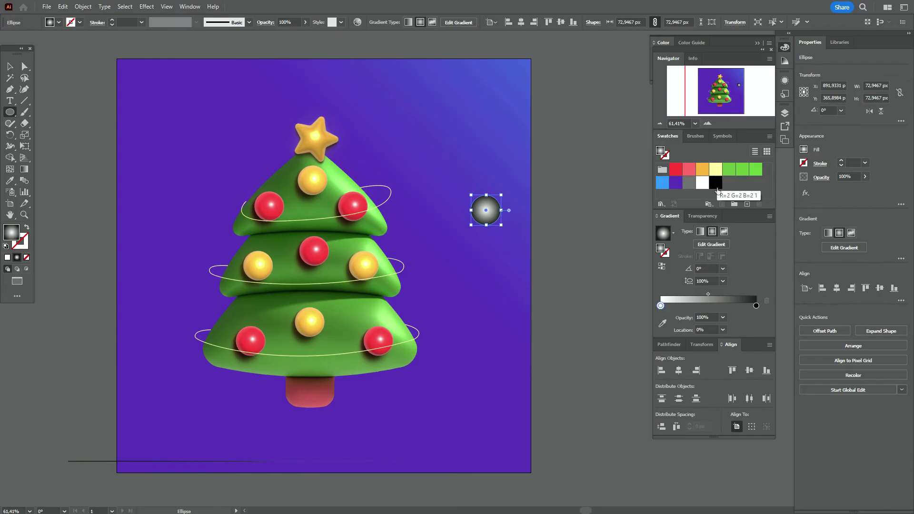
Step: Make the gradient pale yellow at the centre with an extra yellow stop, fading to black
left_click(756, 307)
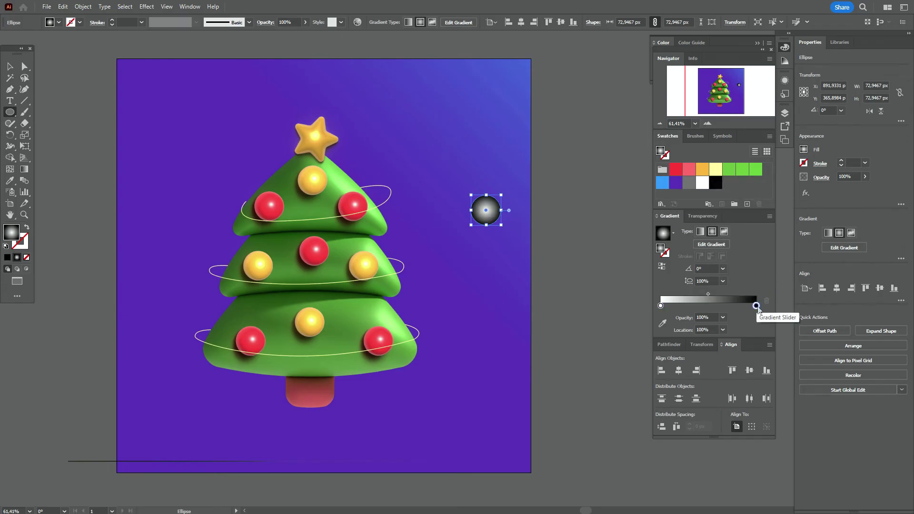
left_click_drag(716, 170, 676, 269)
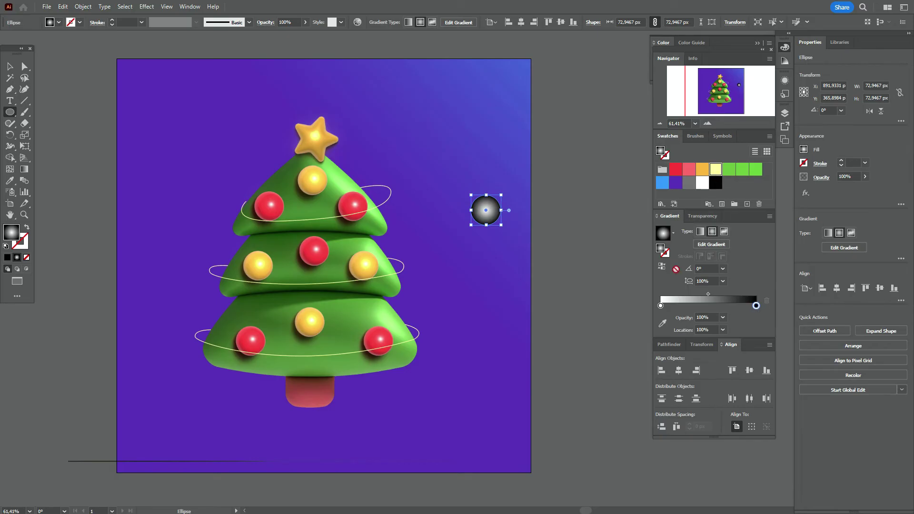
left_click_drag(662, 310, 662, 309)
left_click(681, 307)
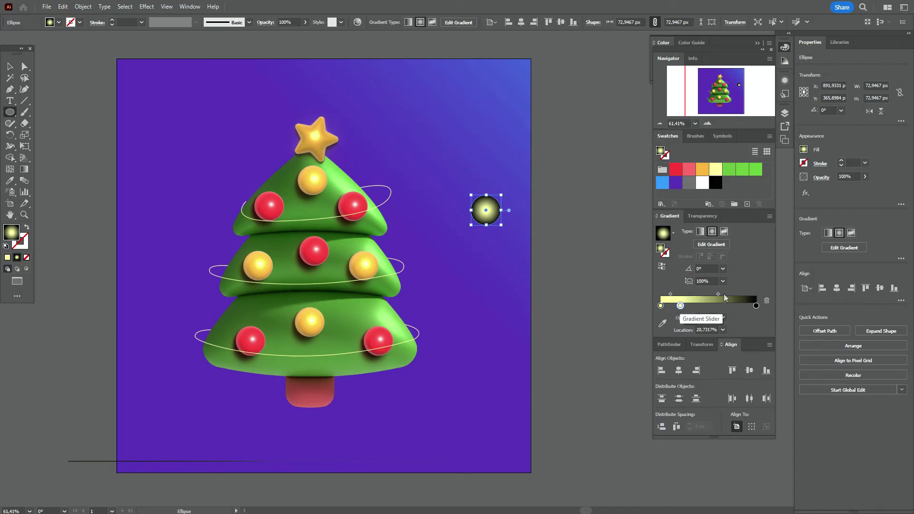
left_click_drag(720, 295, 690, 295)
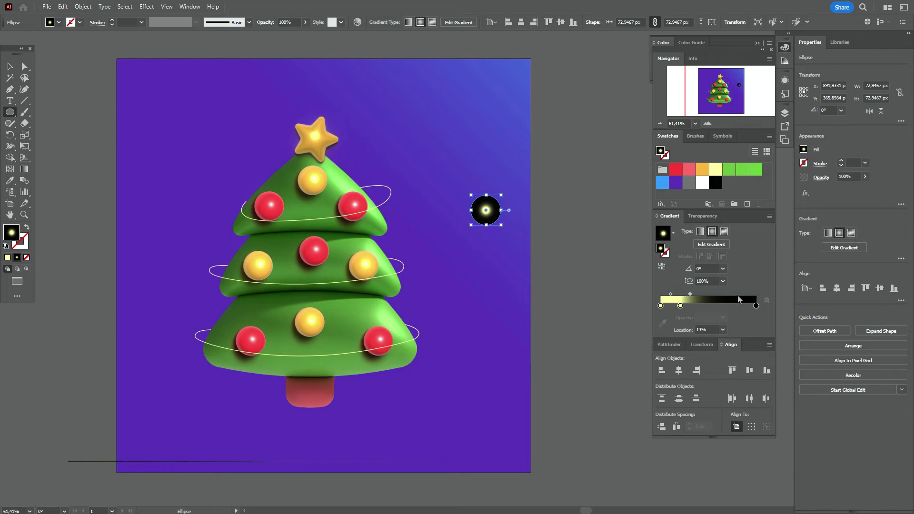
Step: Set the glow circle's blend mode to Screen
left_click(823, 178)
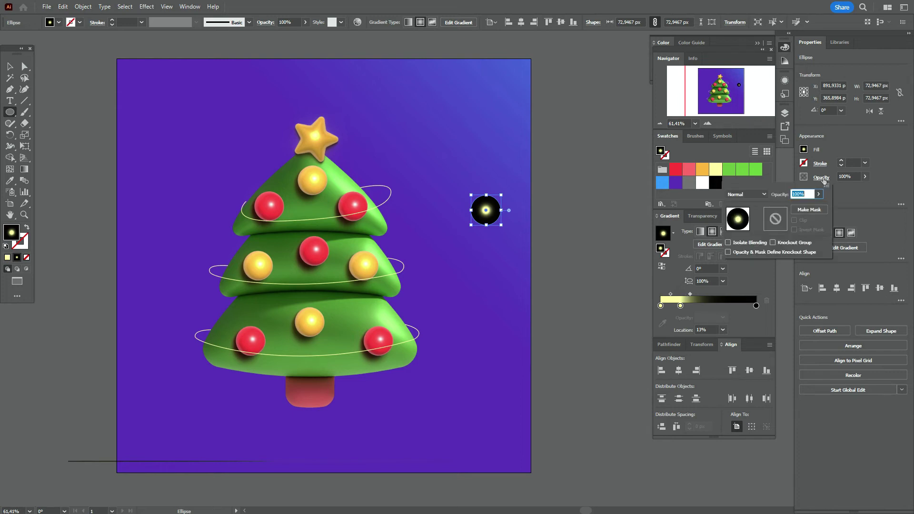
left_click(762, 194)
left_click(755, 269)
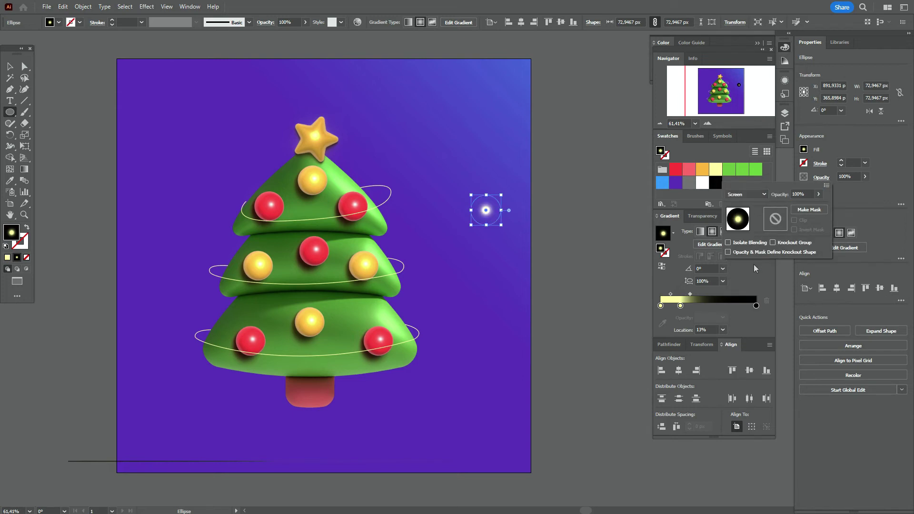
left_click(14, 68)
left_click(12, 70)
left_click(57, 86)
Step: Place glow copies along the top, middle and bottom garlands
mouse_move(494, 217)
left_mouse_down()
mouse_move(256, 221)
mouse_move(278, 227)
mouse_move(363, 213)
left_mouse_up()
left_click_drag(363, 213, 389, 202)
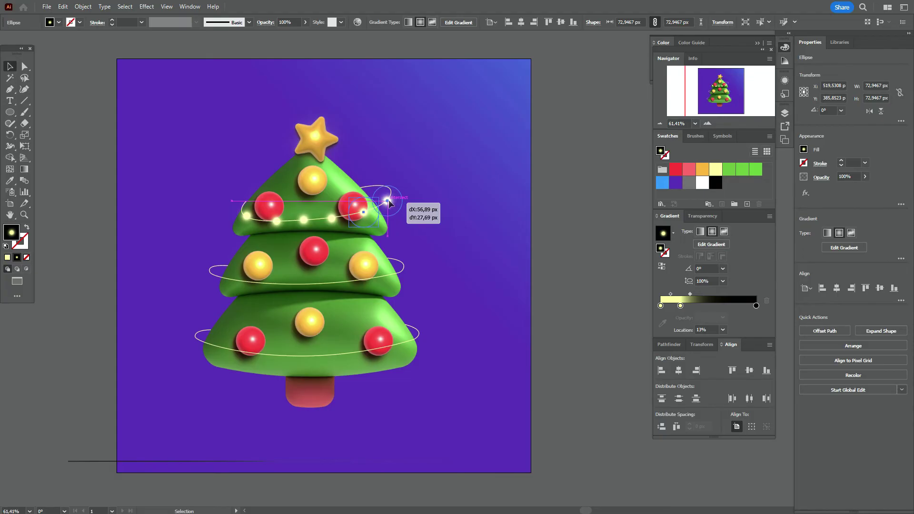
left_click_drag(390, 202, 376, 190)
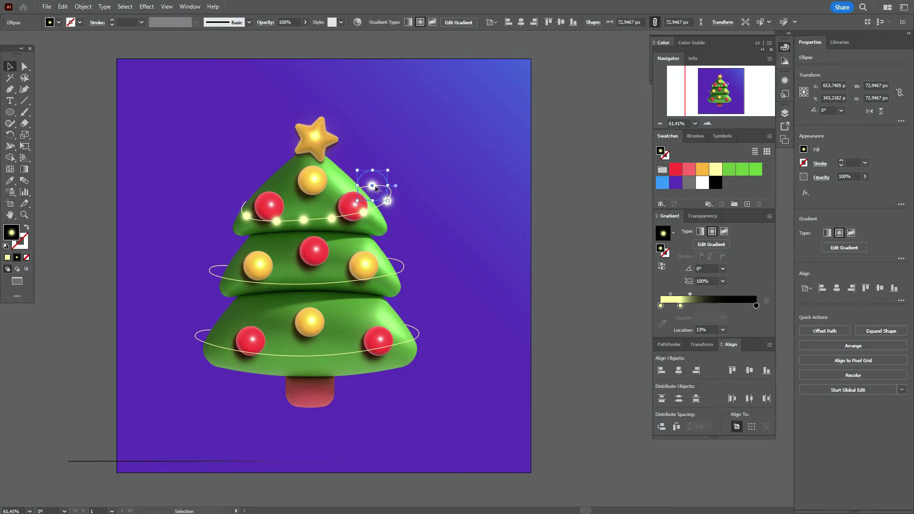
left_click_drag(246, 281, 330, 282)
left_click_drag(330, 282, 403, 264)
mouse_move(306, 310)
left_mouse_down()
mouse_move(203, 341)
mouse_move(255, 353)
left_mouse_up()
left_click_drag(280, 355, 307, 356)
left_click_drag(307, 356, 368, 352)
left_click_drag(368, 352, 419, 330)
Step: Nudge the middle and bottom garland glows onto the lines
left_click(560, 312)
left_click_drag(303, 275, 305, 276)
left_click_drag(338, 355, 342, 353)
left_click_drag(255, 353, 255, 353)
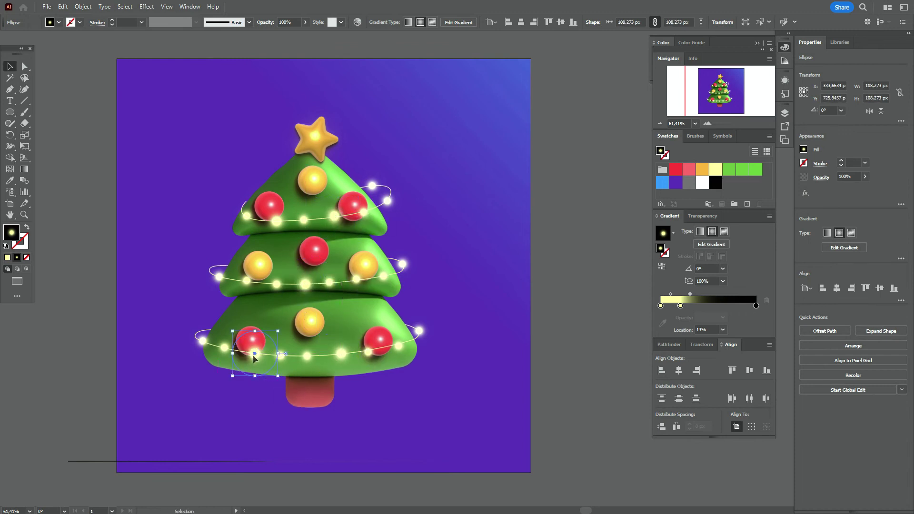
left_click(581, 346)
Step: Draw a larger circle above right of the tree with a red-to-black radial gradient
left_click(7, 114)
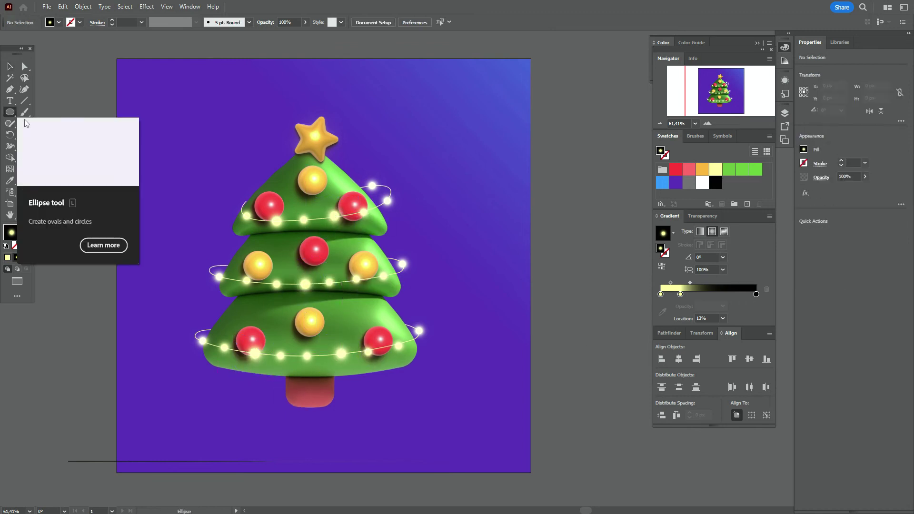
left_click_drag(414, 130, 468, 182)
left_click_drag(681, 305, 682, 331)
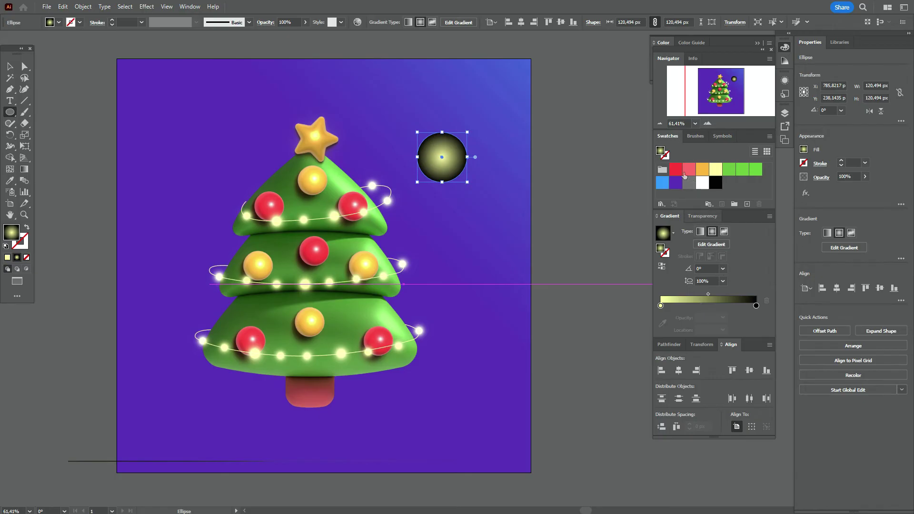
left_click_drag(662, 306, 661, 306)
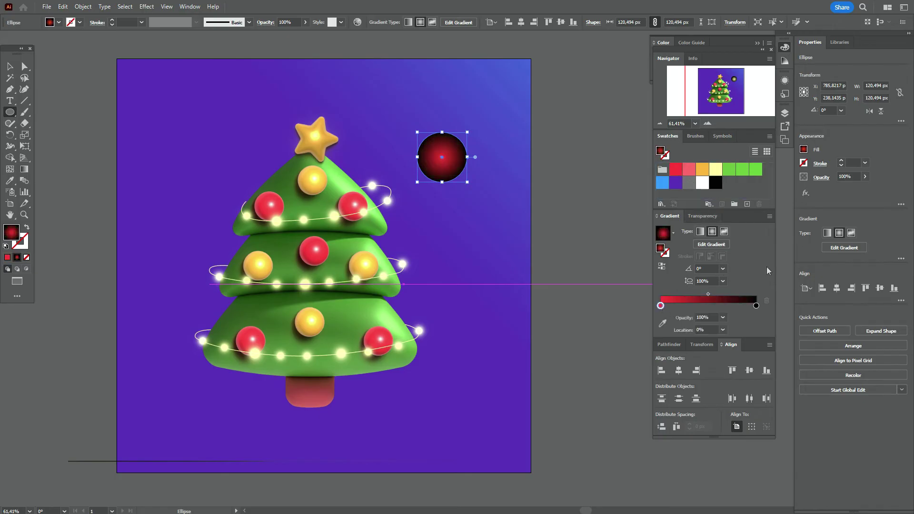
Step: Set the circle to Screen blend and shrink the gradient's red core
left_click(819, 178)
left_click(744, 195)
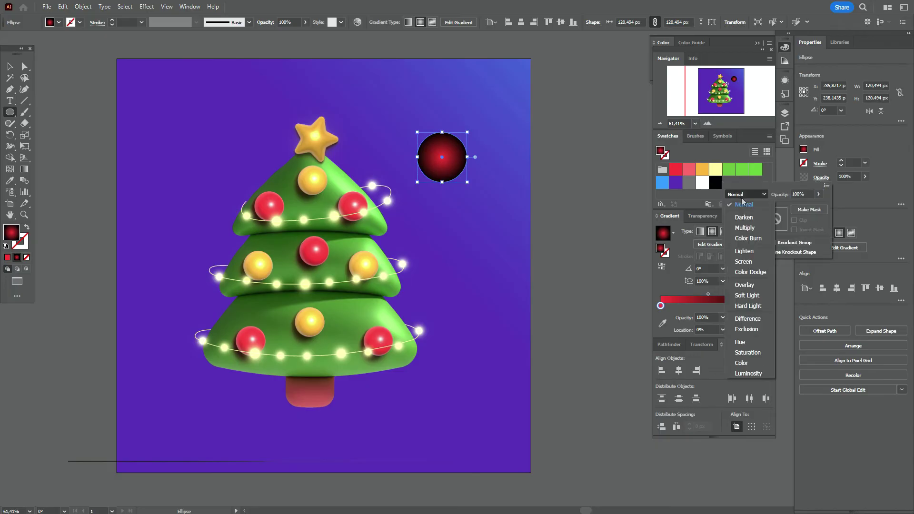
left_click(748, 262)
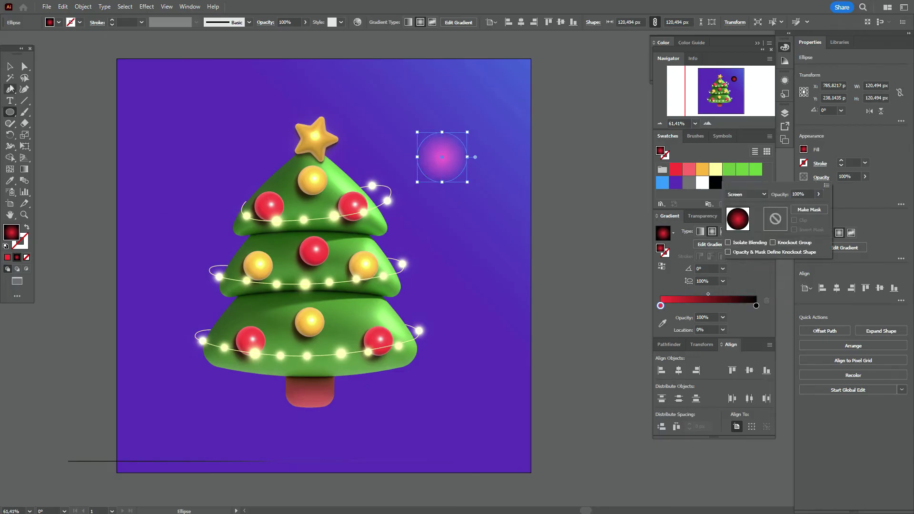
key("Escape")
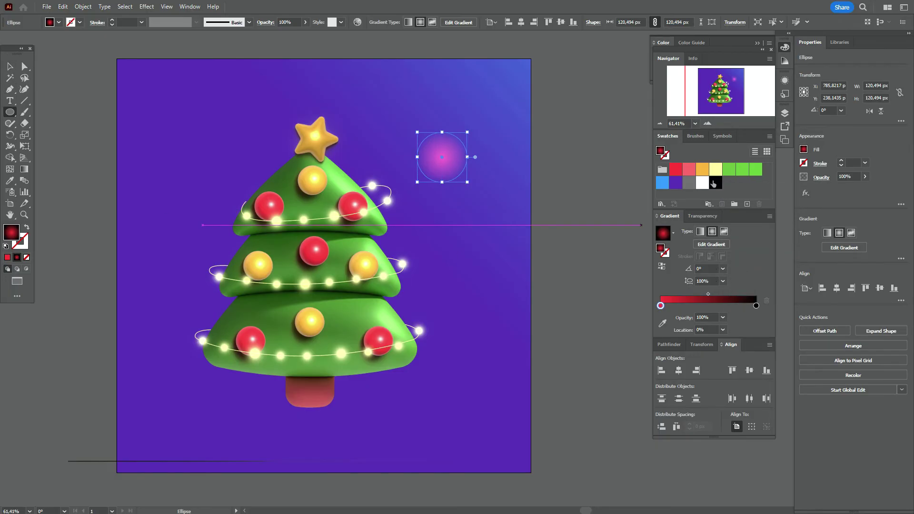
left_click(757, 305)
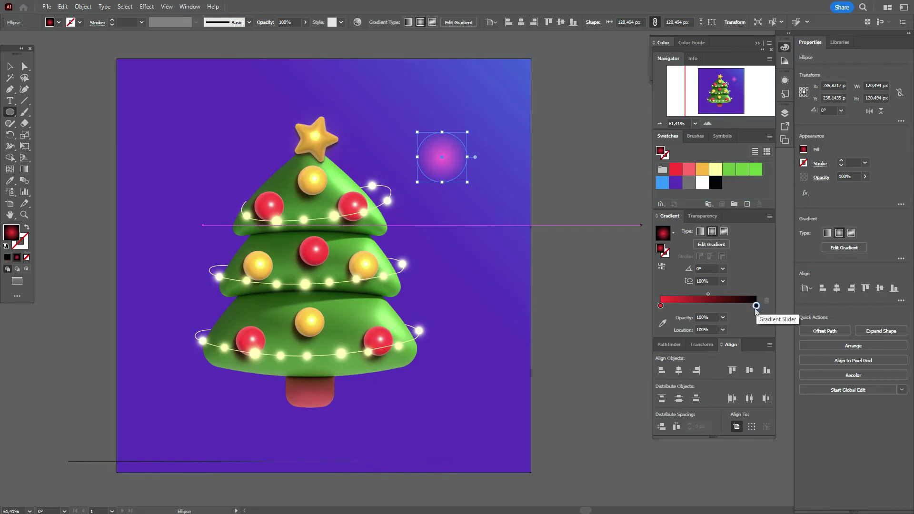
left_click_drag(709, 295, 691, 295)
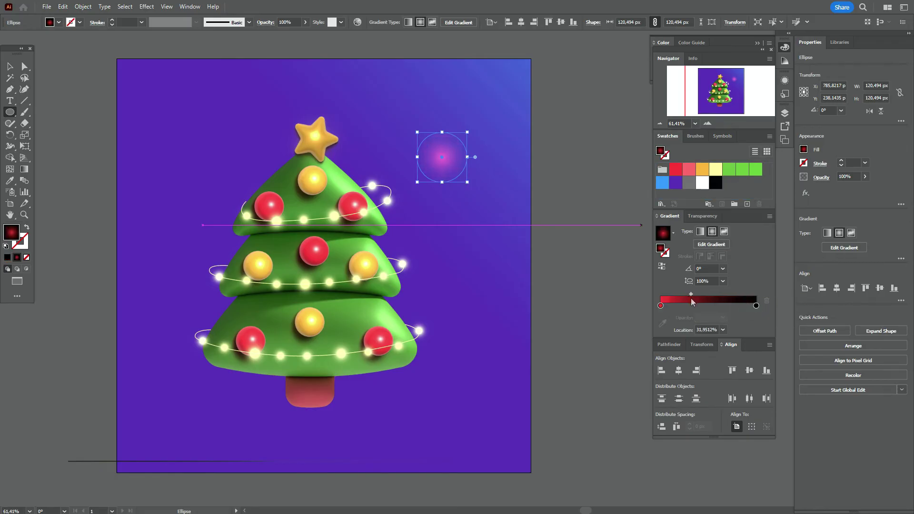
left_click(14, 63)
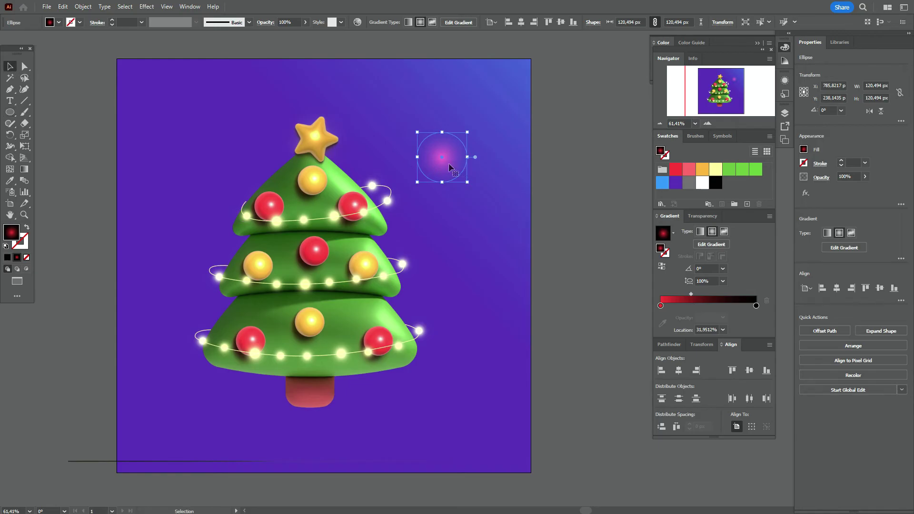
Step: Place copies of the pink glow over the lower ornaments and bottom garland
mouse_move(453, 164)
left_mouse_down()
mouse_move(287, 217)
mouse_move(374, 219)
left_mouse_up()
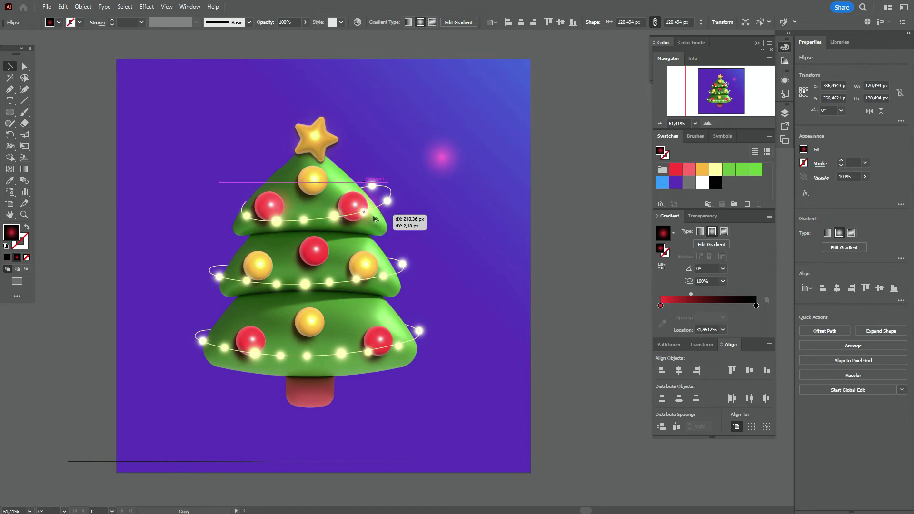
left_click_drag(375, 219, 270, 344)
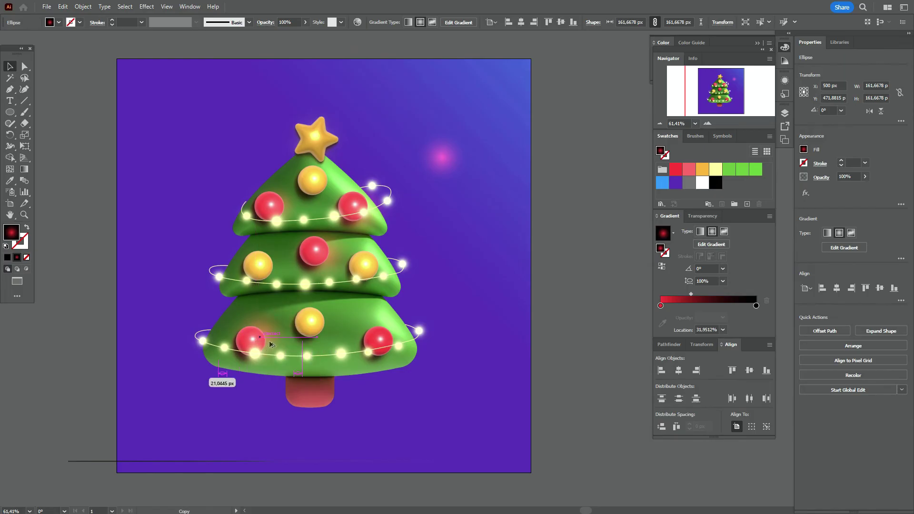
mouse_move(270, 344)
left_mouse_down()
mouse_move(398, 342)
mouse_move(360, 255)
mouse_move(320, 331)
left_mouse_up()
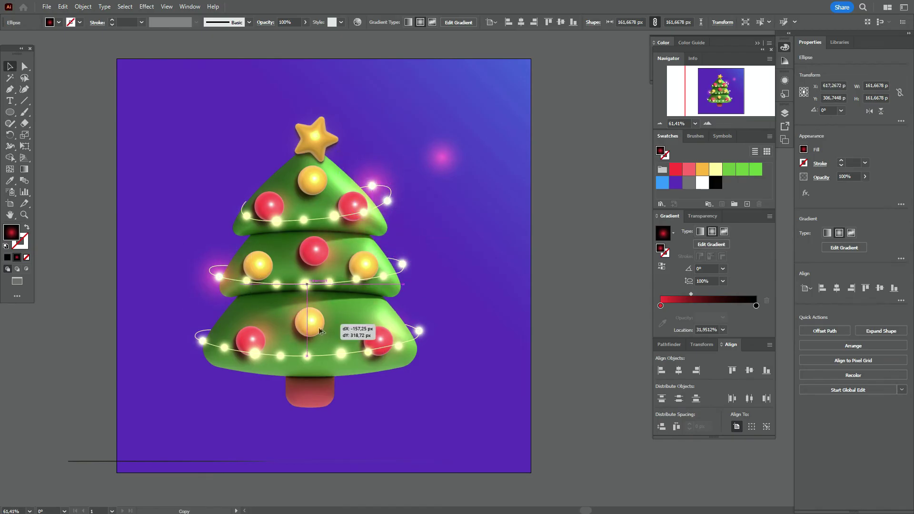
mouse_move(320, 331)
left_mouse_down()
mouse_move(295, 365)
mouse_move(433, 341)
left_mouse_up()
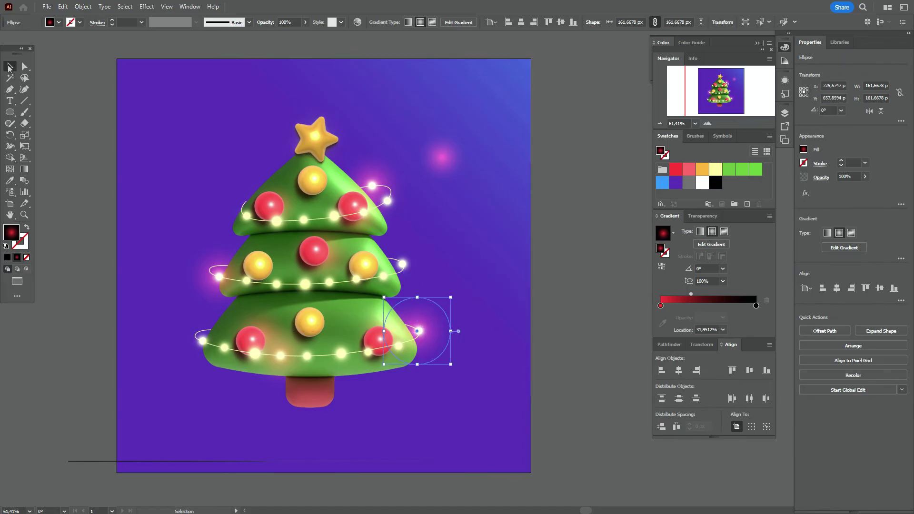
left_click(435, 170)
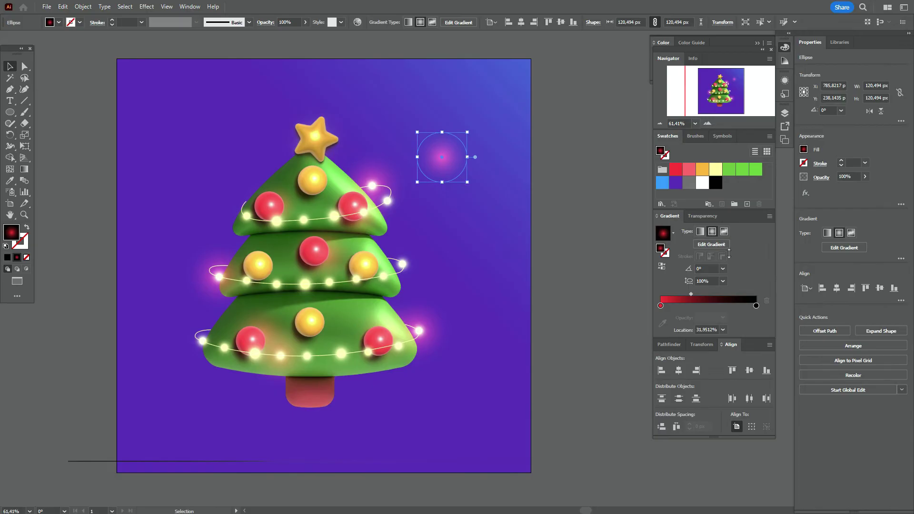
Step: Recolour the pink glow circle to a pale yellow-to-orange radial gradient, enlarge it to about 145 px and set it over the star
left_click_drag(672, 312, 661, 306)
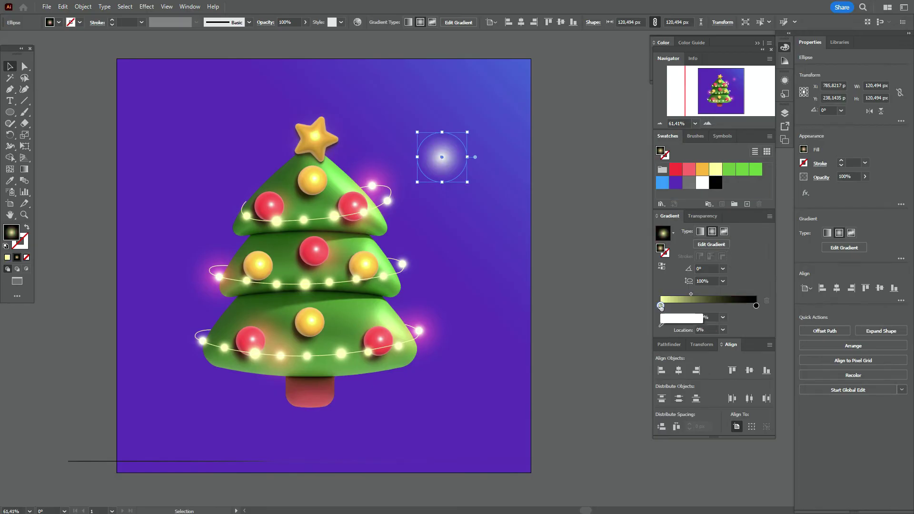
mouse_move(703, 169)
left_mouse_down()
mouse_move(648, 328)
mouse_move(661, 306)
left_mouse_up()
mouse_move(471, 158)
left_mouse_down()
mouse_move(349, 164)
mouse_move(334, 151)
left_mouse_up()
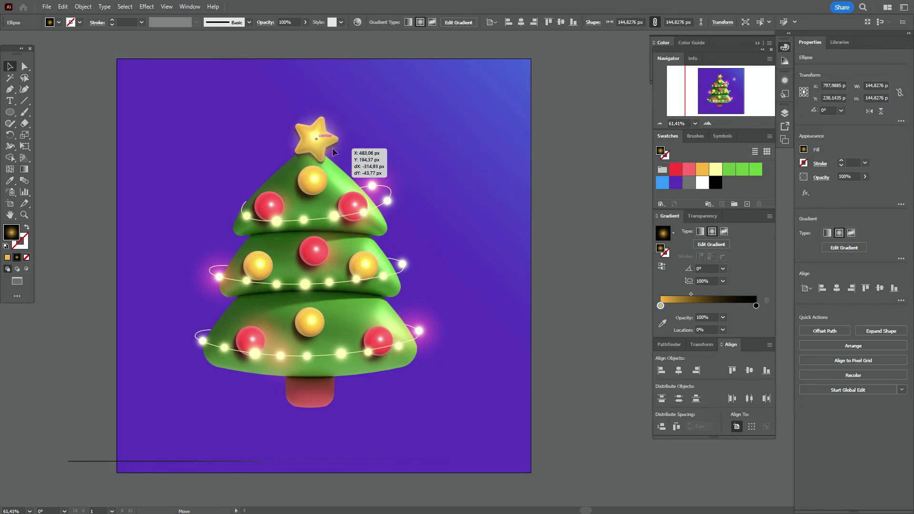
left_click_drag(334, 152, 333, 152)
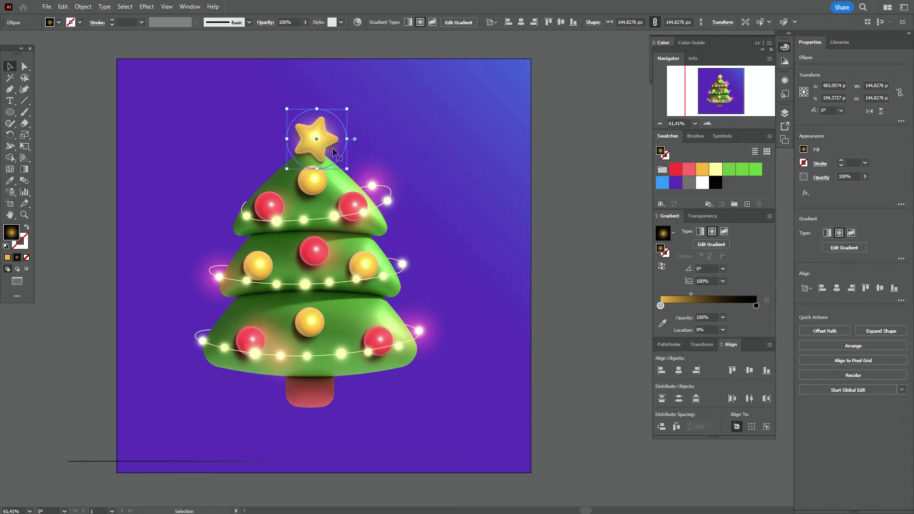
Step: Flatten the glow into a 239 × 28 px ellipse and place copies under the top, middle and bottom tiers
key("a")
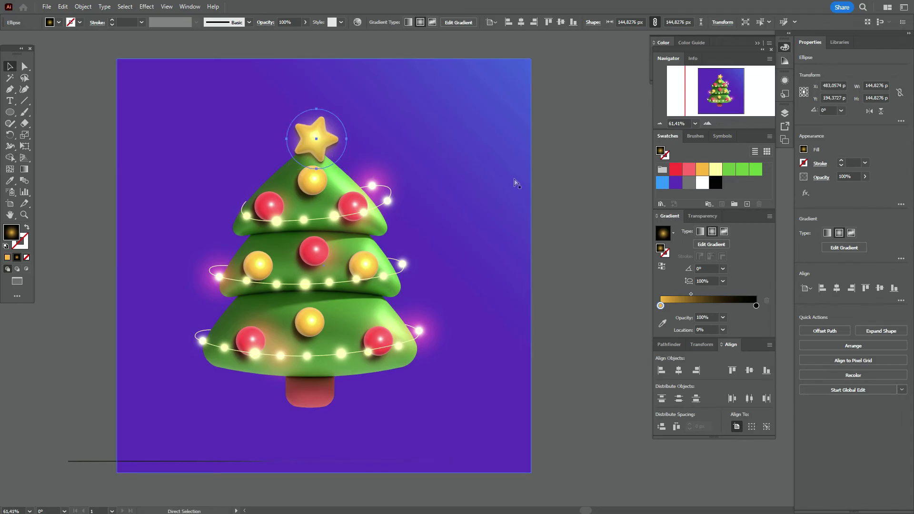
mouse_move(313, 109)
left_mouse_down()
mouse_move(449, 239)
mouse_move(455, 291)
left_mouse_up()
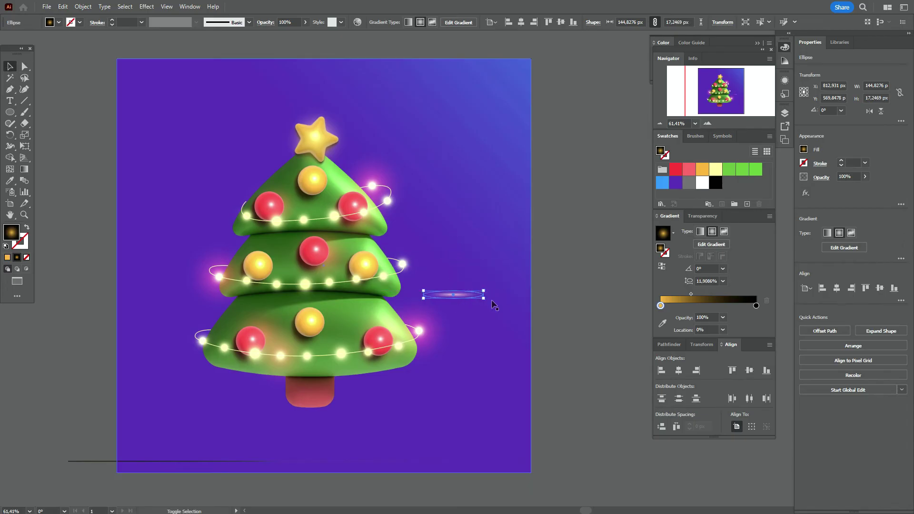
left_click_drag(484, 301, 523, 324)
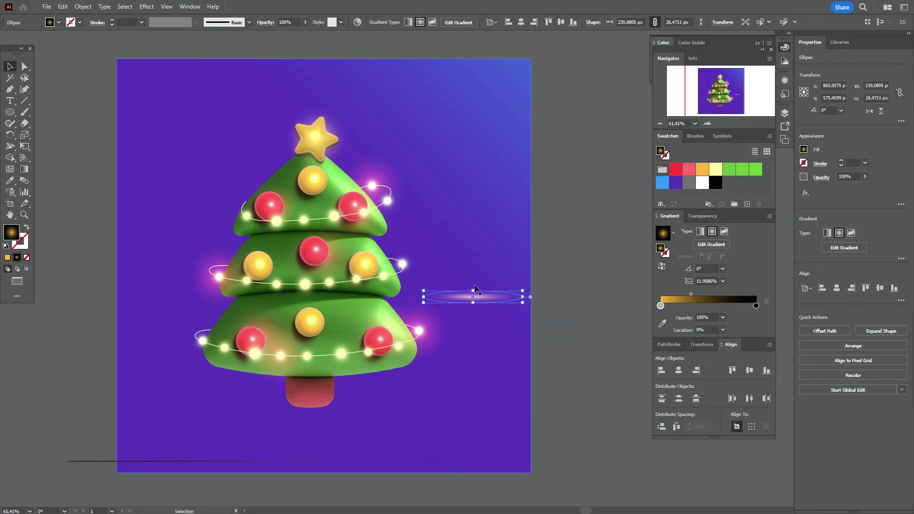
mouse_move(475, 289)
left_mouse_down()
mouse_move(332, 231)
mouse_move(341, 232)
mouse_move(332, 377)
left_mouse_up()
left_click(575, 253)
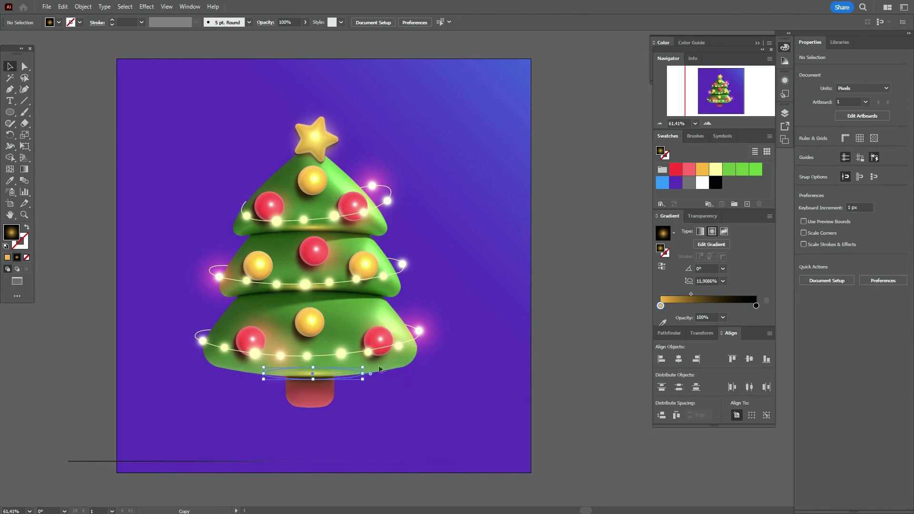
left_click(563, 324)
Step: Copy a flat glow ellipse down to the base of the trunk
scroll(310, 432, "up", 3)
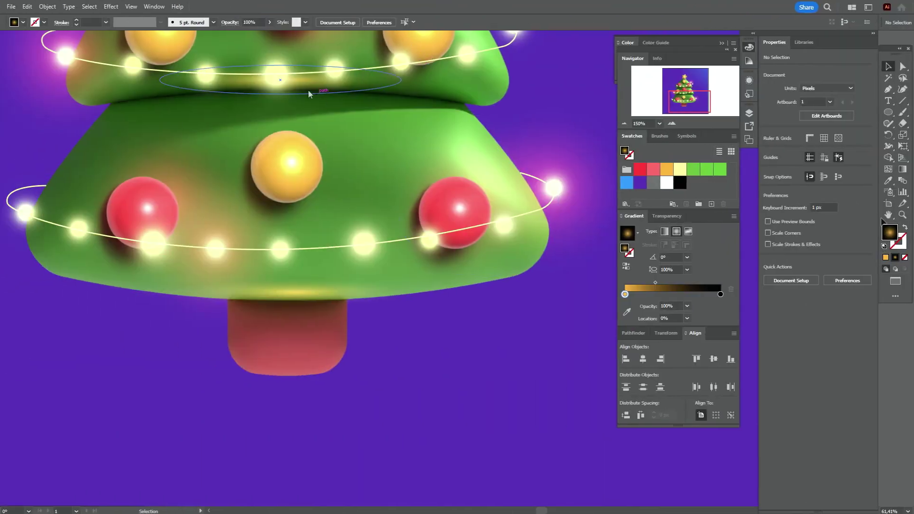
mouse_move(345, 190)
left_mouse_down()
mouse_move(365, 366)
mouse_move(346, 382)
left_mouse_up()
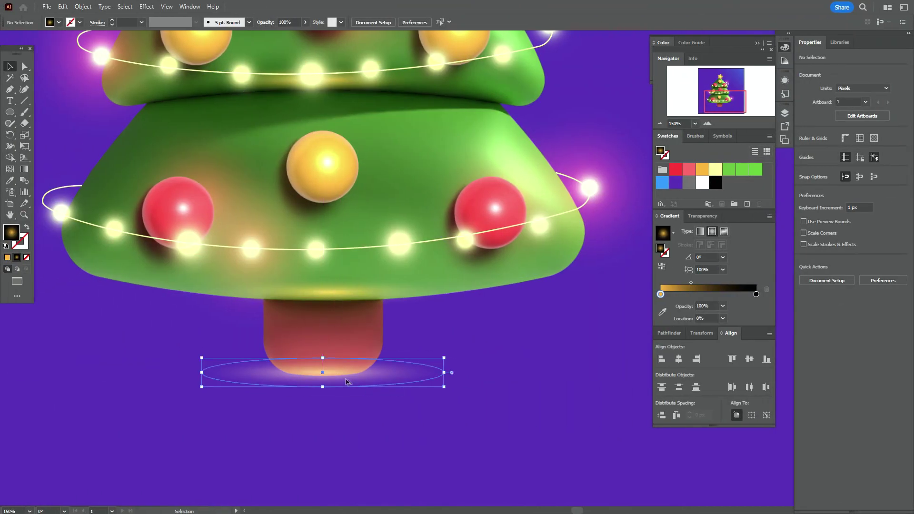
left_click(358, 329)
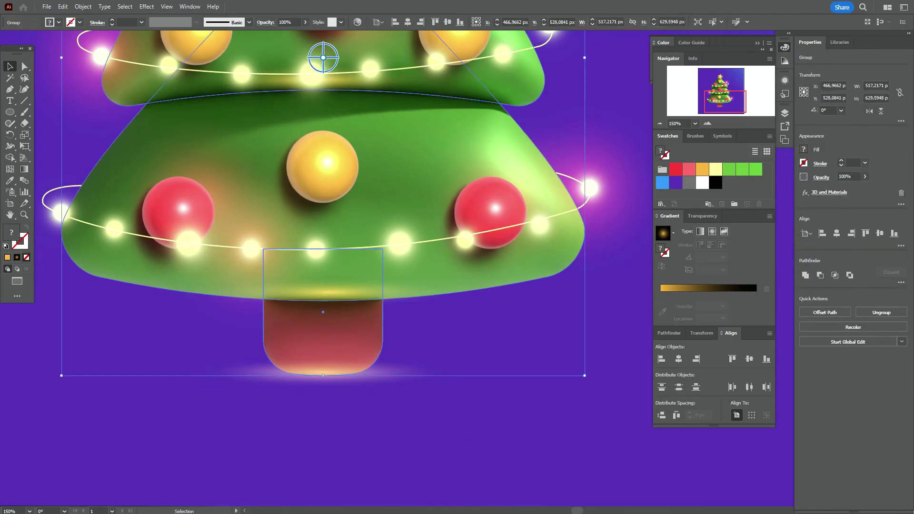
left_click(533, 421)
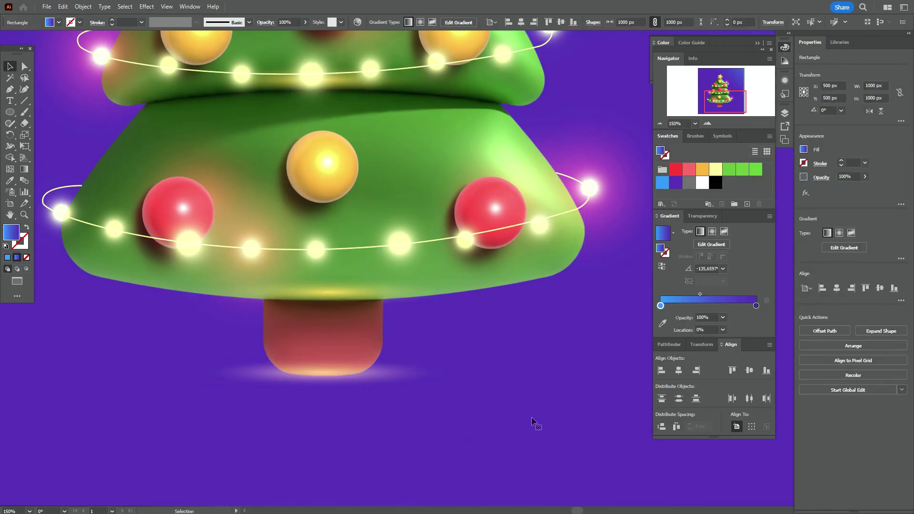
Step: Trace a closed outline of the trunk with the Pen tool, with rounded lower corners
left_click(10, 90)
left_click(263, 321)
left_click(263, 348)
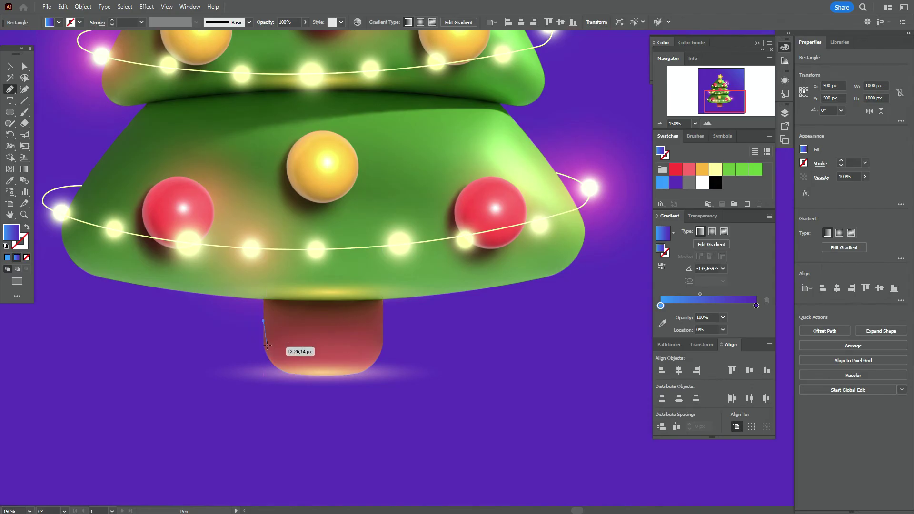
left_click_drag(299, 376, 326, 376)
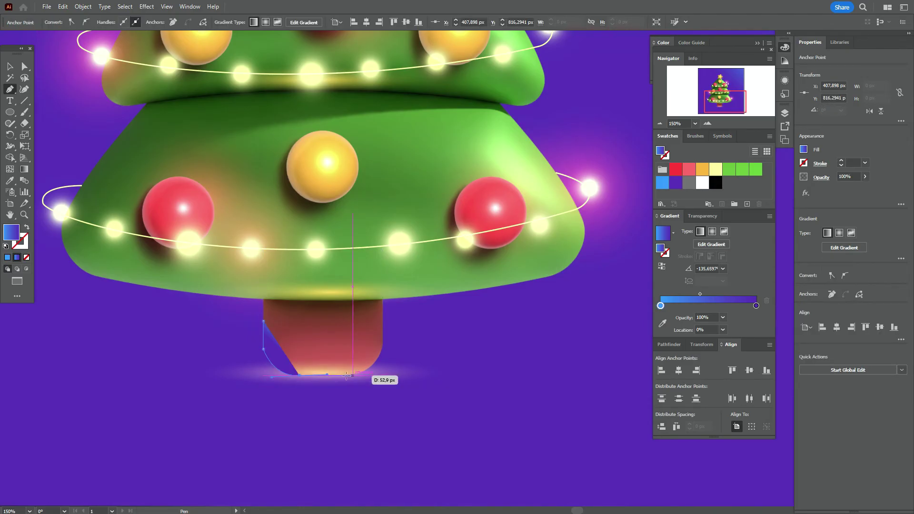
left_click_drag(380, 361, 388, 346)
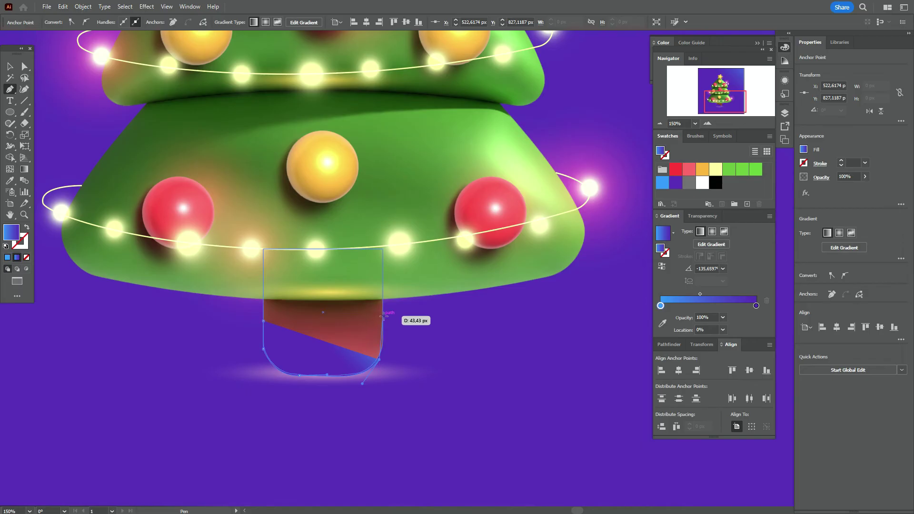
left_click(382, 316)
left_click(263, 322)
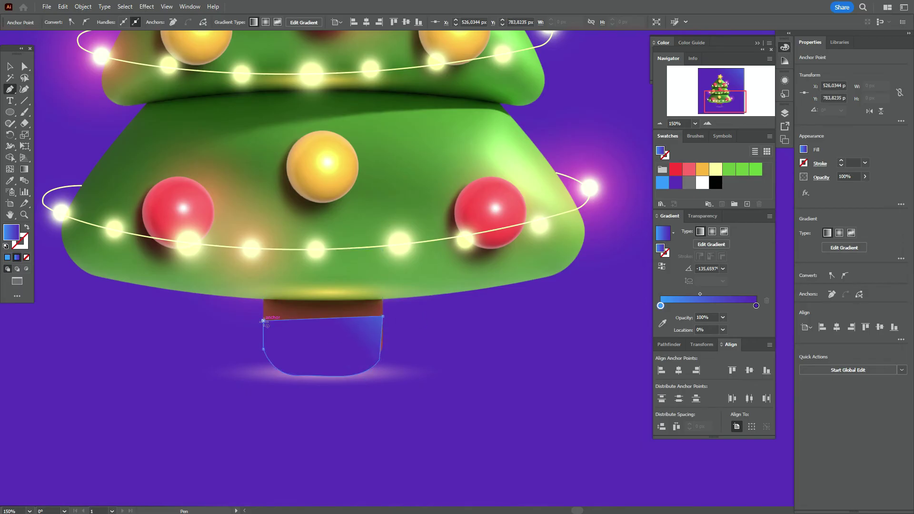
Step: Clip the base glow to the trunk outline with Make Clipping Mask
left_click(10, 67)
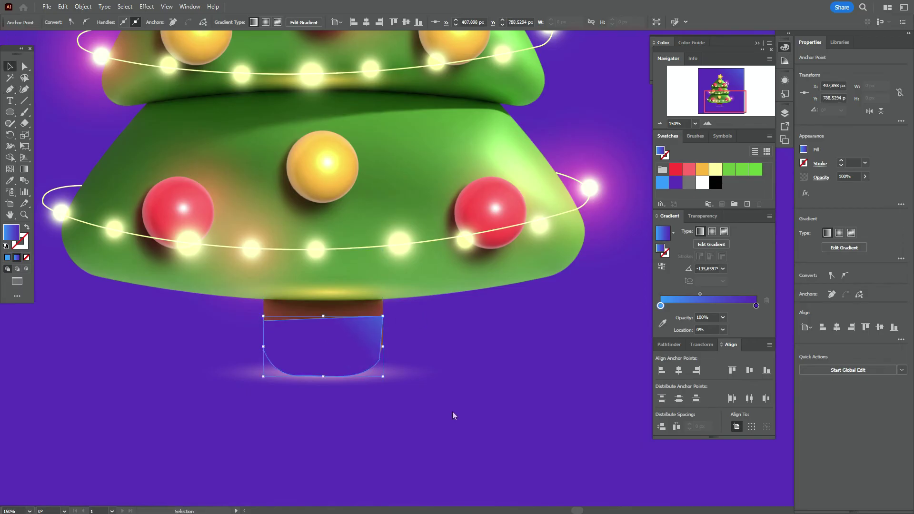
left_click(419, 371, "shift")
right_click(419, 371)
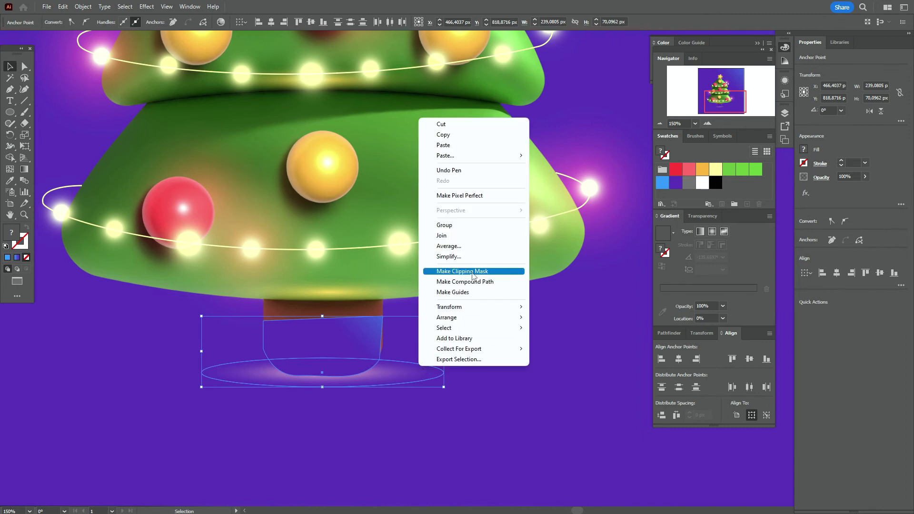
left_click(469, 271)
Step: Narrow the clipped trunk glow slightly and nudge it up and right into alignment
left_click(520, 343)
left_click(364, 368)
left_click(354, 368)
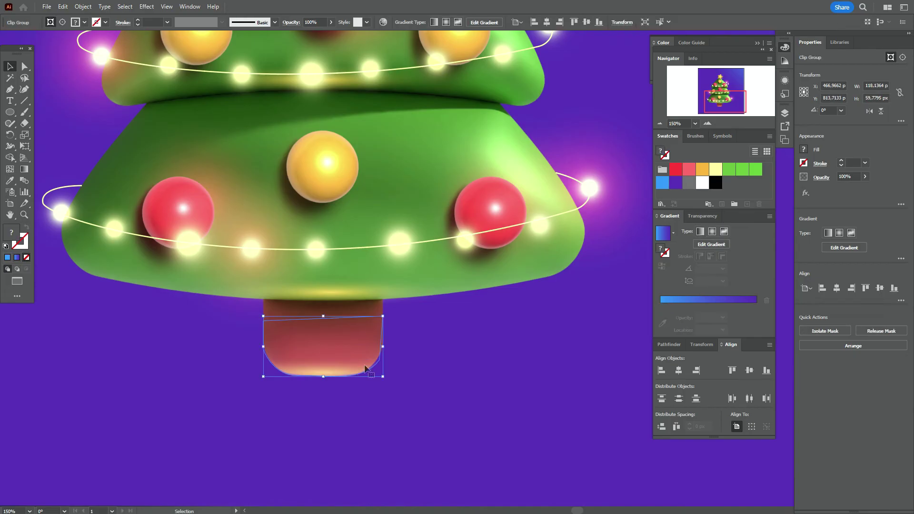
left_click_drag(386, 346, 381, 348)
key("Up")
key("Right")
Step: Draw a circle right of the tree with a reversed white-to-black radial gradient, so the centre is black
left_click(445, 405)
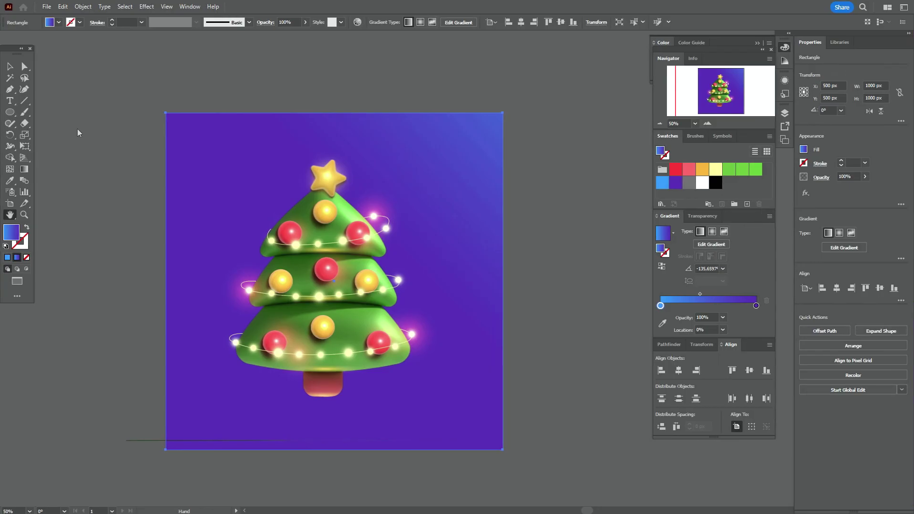
left_click(12, 115)
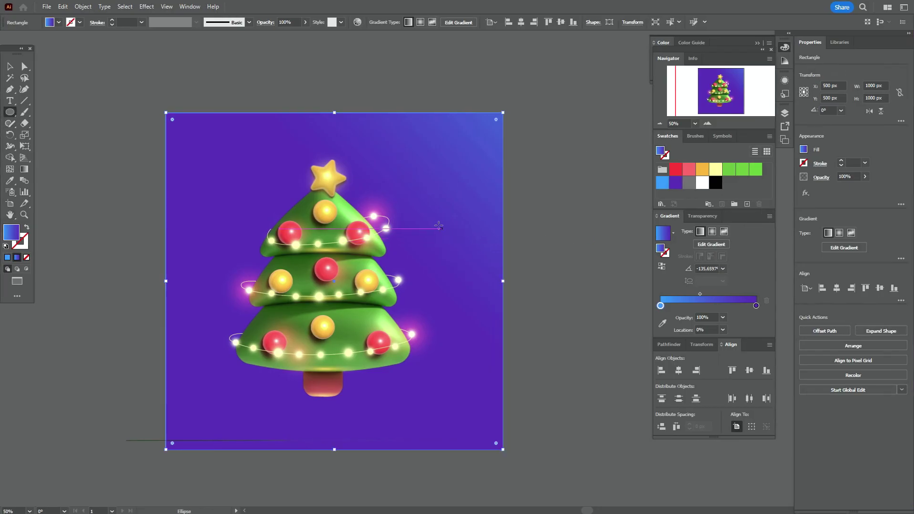
left_click_drag(435, 216, 493, 273)
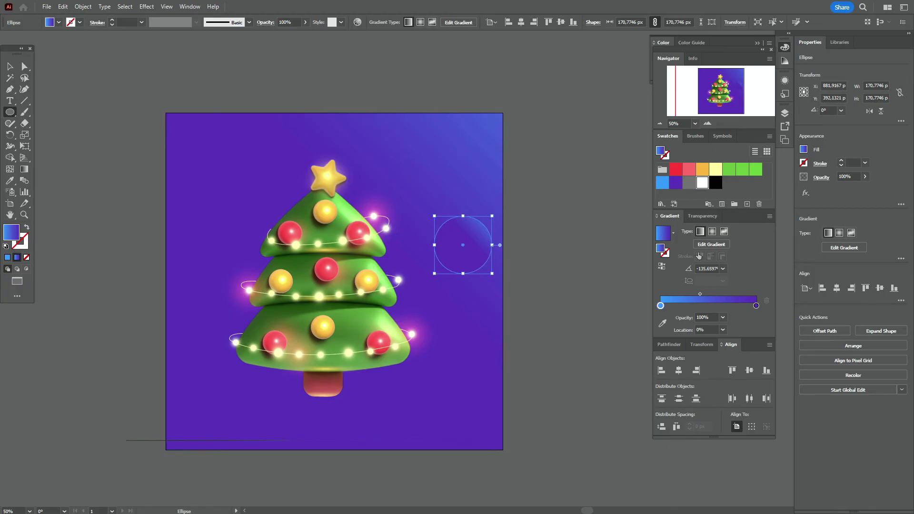
left_click(702, 182)
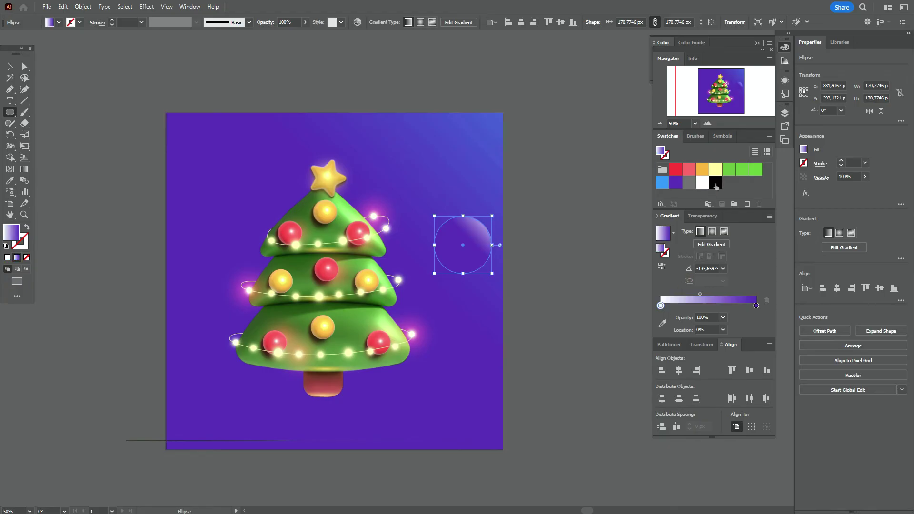
left_click(756, 306)
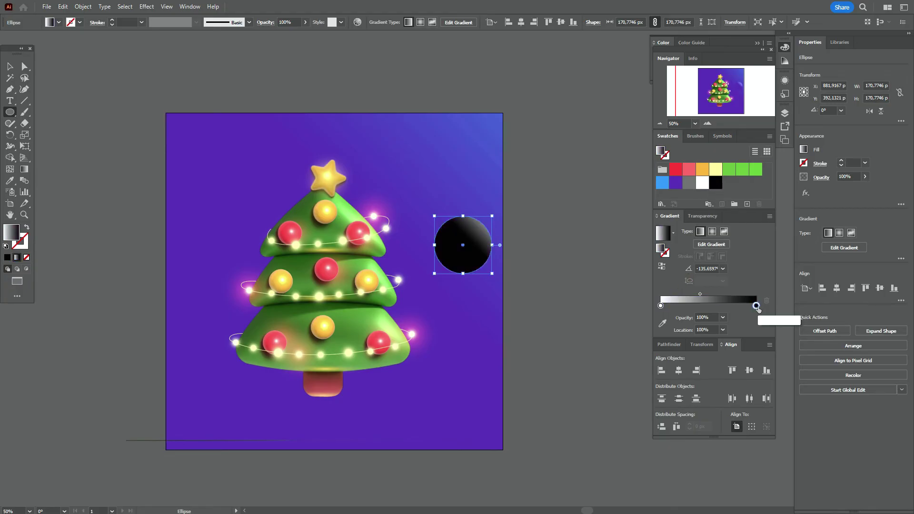
left_click(712, 232)
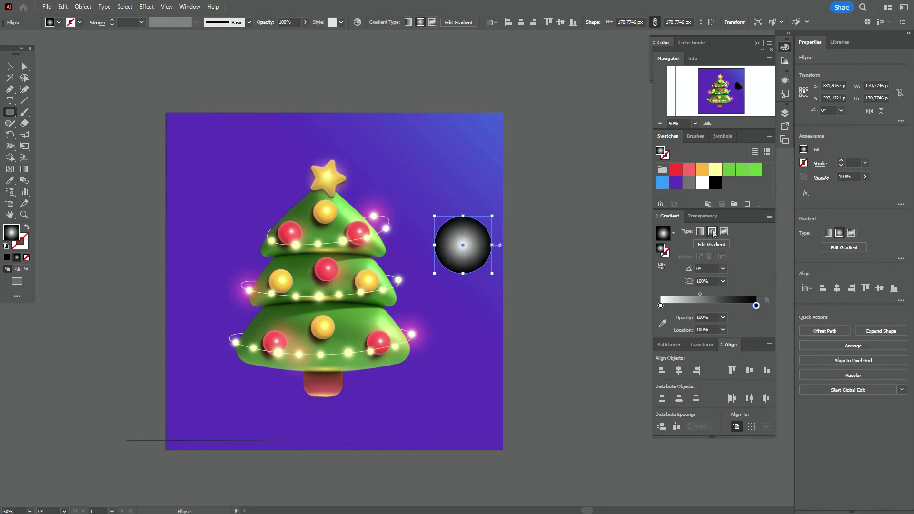
left_click(663, 268)
Step: Set the circle's blend mode to Multiply
left_click(820, 177)
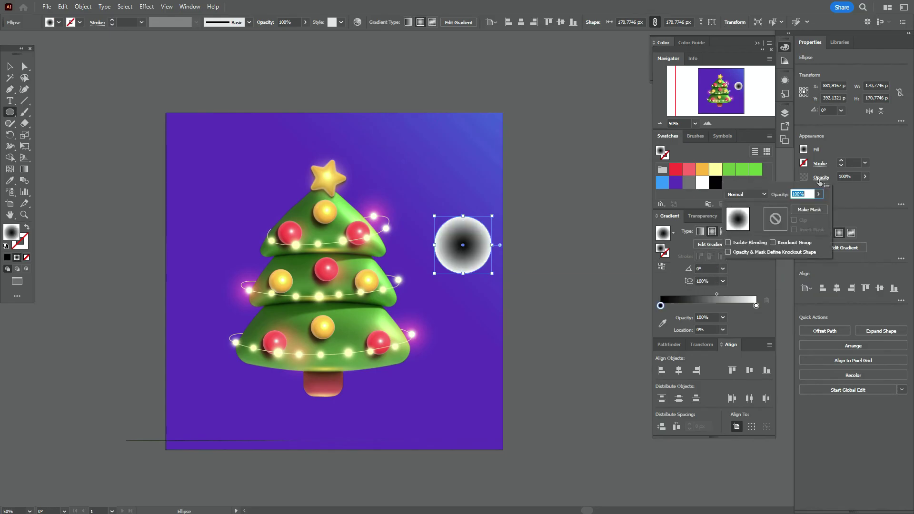
left_click(746, 195)
left_click(747, 231)
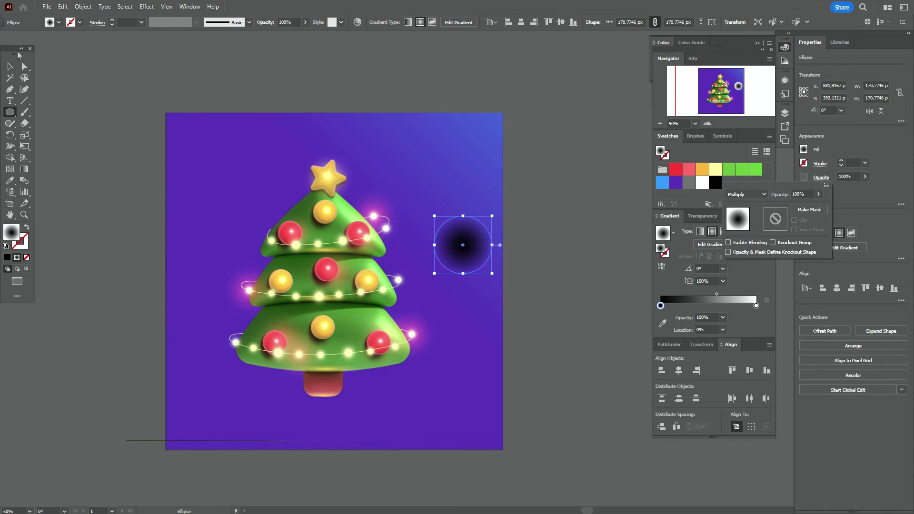
key("Escape")
Step: Squash the circle into a flat ellipse of about 171 × 56 px and lighten its centre to grey
left_click_drag(465, 215, 471, 254)
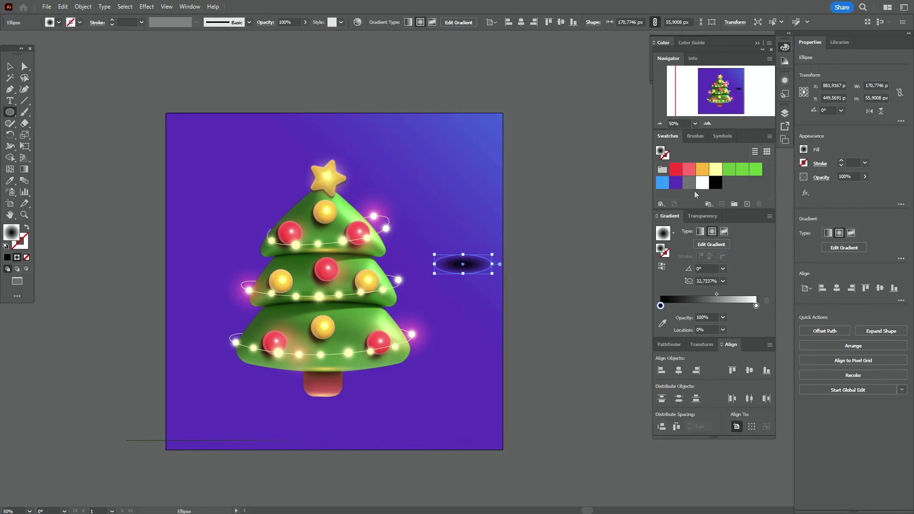
left_click_drag(690, 321, 661, 306)
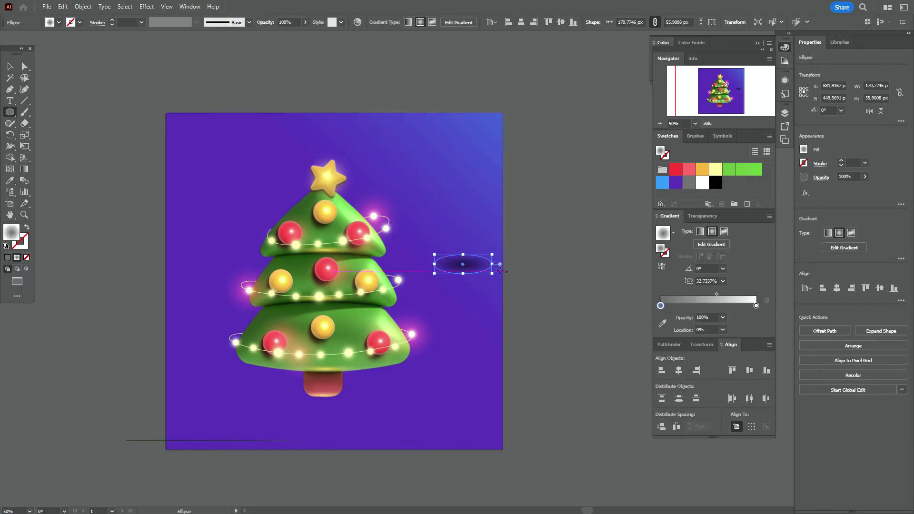
left_click(707, 295)
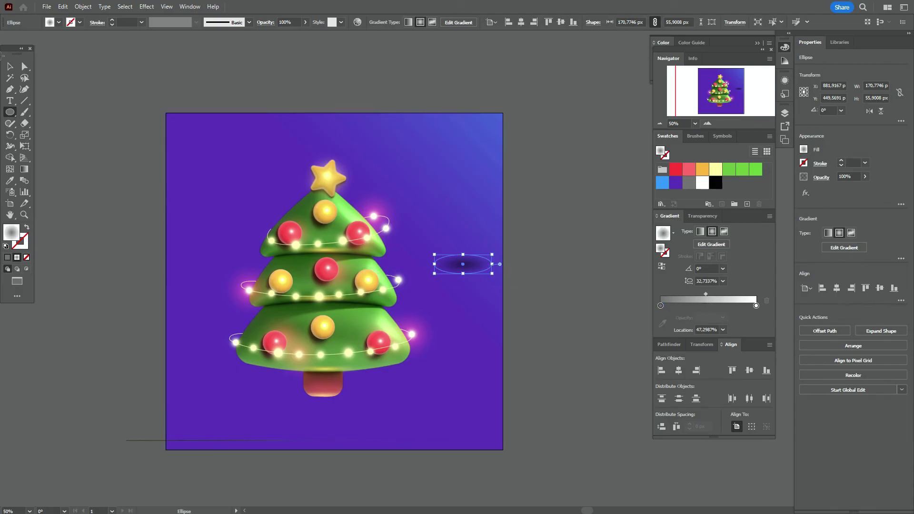
left_click(10, 67)
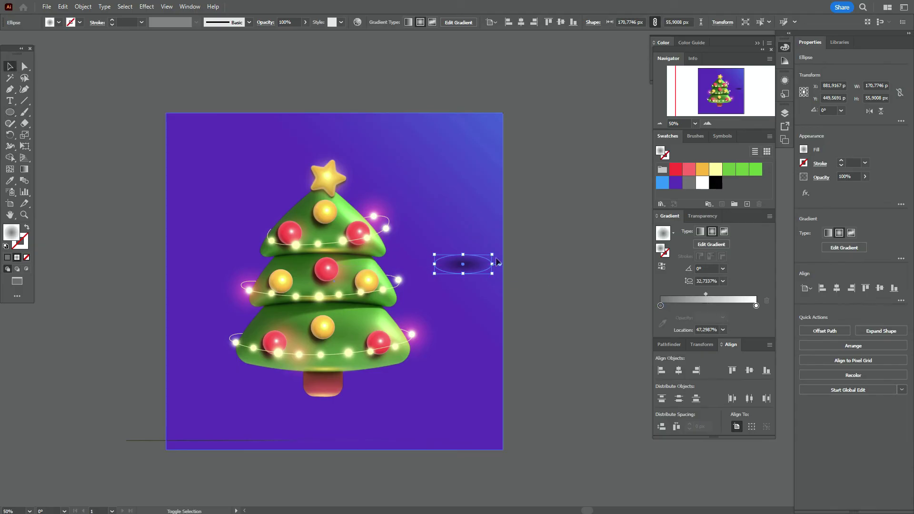
Step: Stretch the ellipse wider, move it under the trunk and send it behind the tree
mouse_move(494, 264)
left_mouse_down()
mouse_move(571, 265)
mouse_move(432, 348)
mouse_move(456, 409)
left_mouse_up()
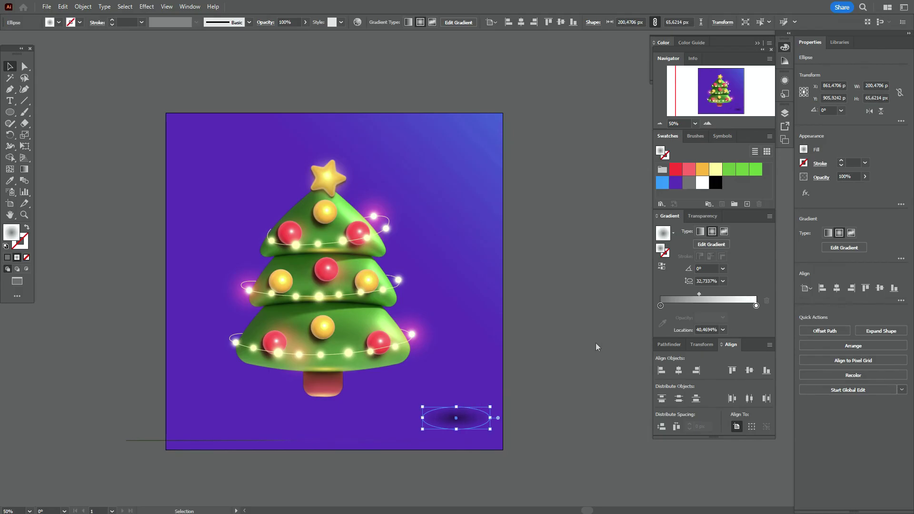
left_click(590, 372)
left_click_drag(452, 418, 331, 397)
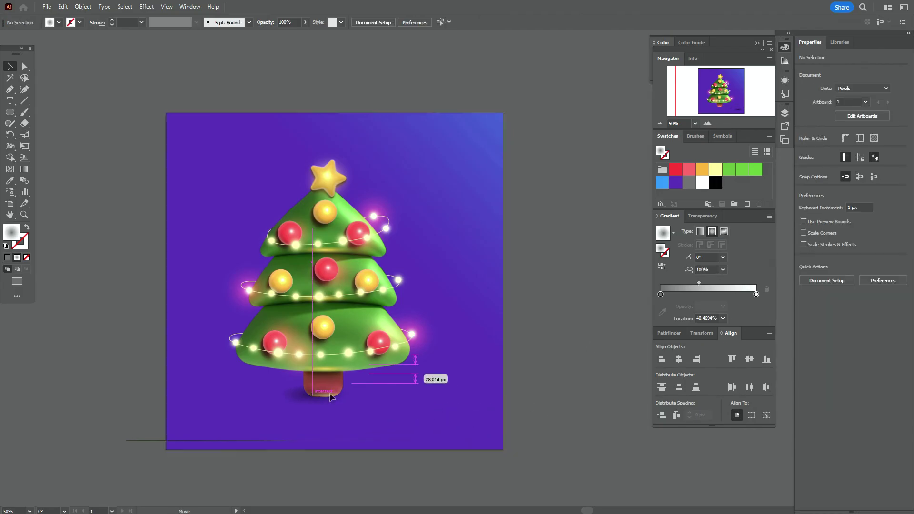
left_click(450, 384, "shift")
right_click(450, 384)
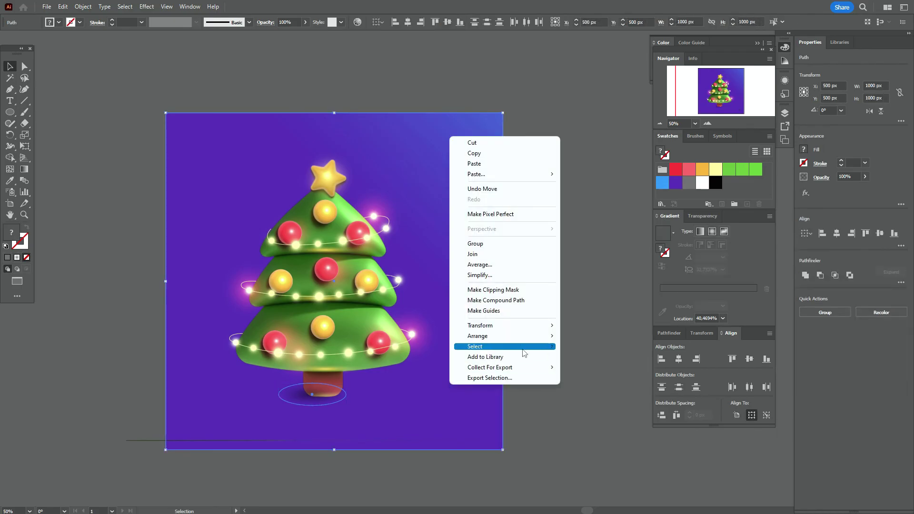
mouse_move(477, 336)
left_click(619, 372)
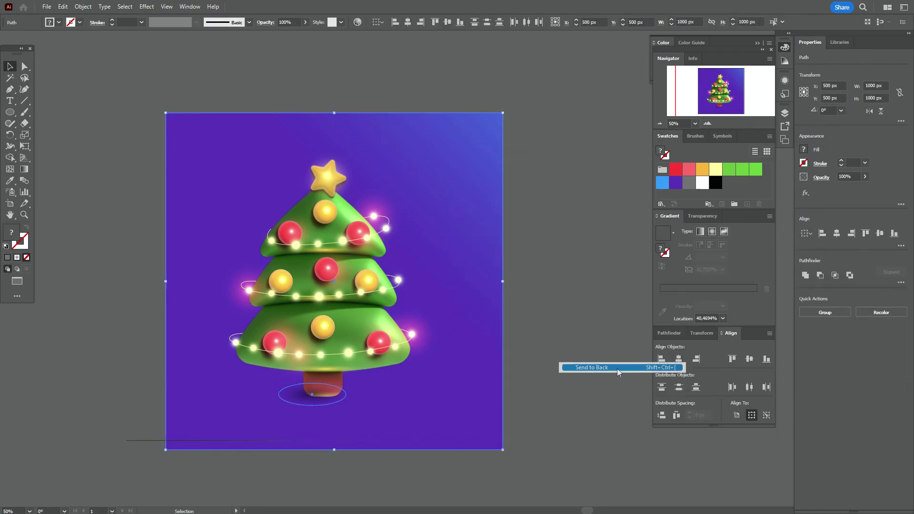
left_click(568, 363)
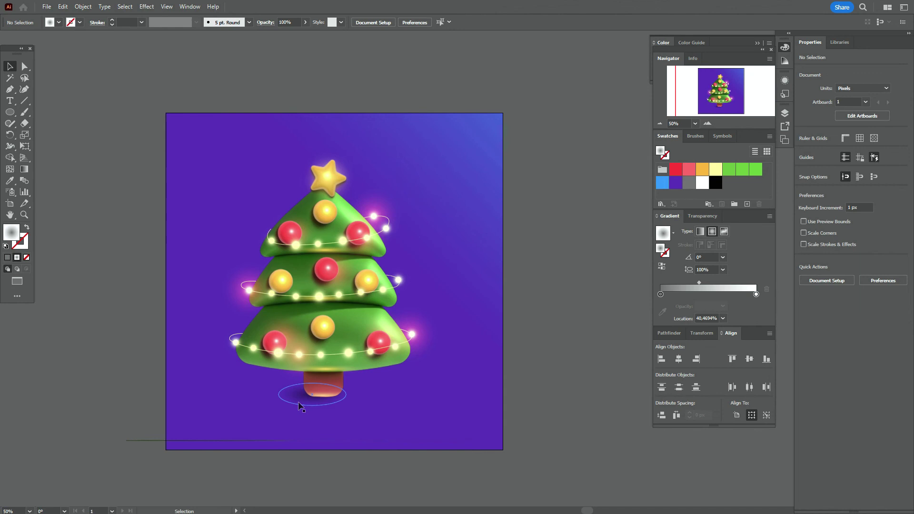
Step: Widen the shadow ellipse to about 251 × 57 px and recentre it under the trunk
left_click(313, 404)
left_click_drag(279, 394, 255, 400)
mouse_move(313, 403)
left_mouse_down()
mouse_move(316, 388)
mouse_move(330, 402)
left_mouse_up()
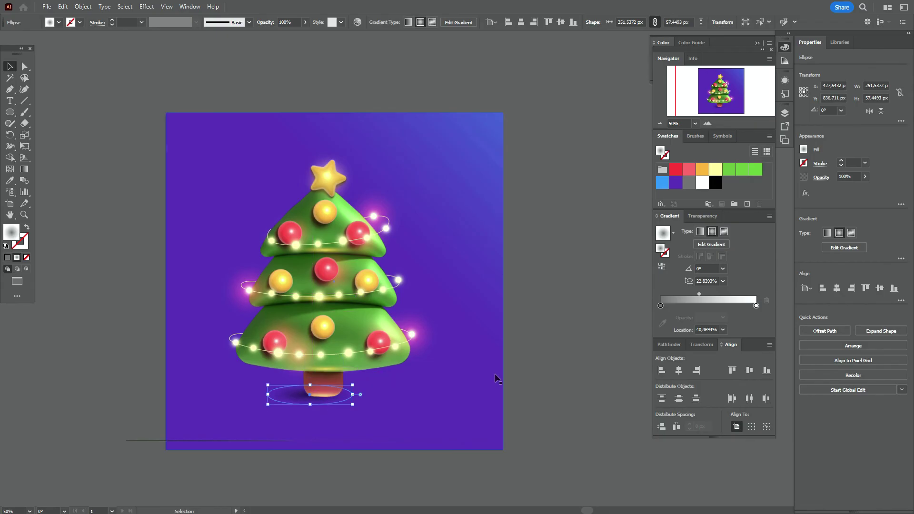
left_click(580, 359)
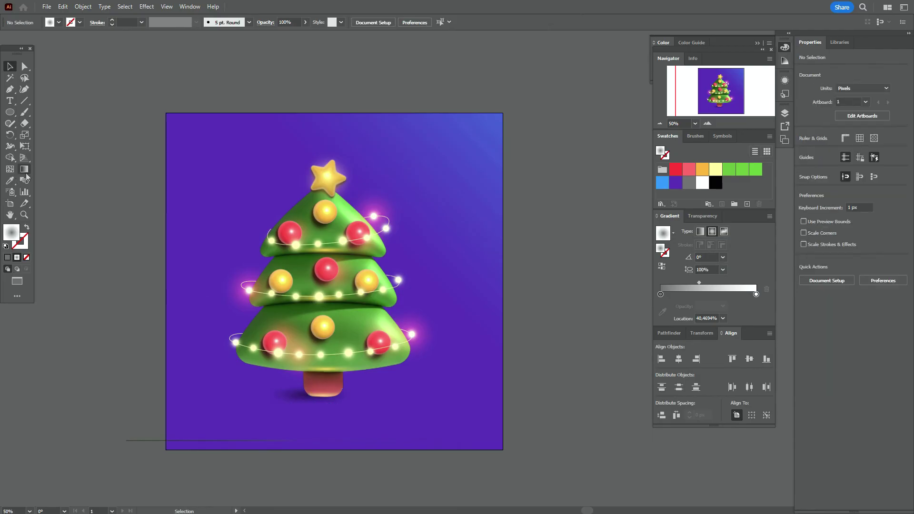
Step: Draw a short vertical line left of the star with a white 5 pt. Round brush stroke at 0.7 pt
left_click(9, 215)
left_click_drag(407, 226, 377, 236)
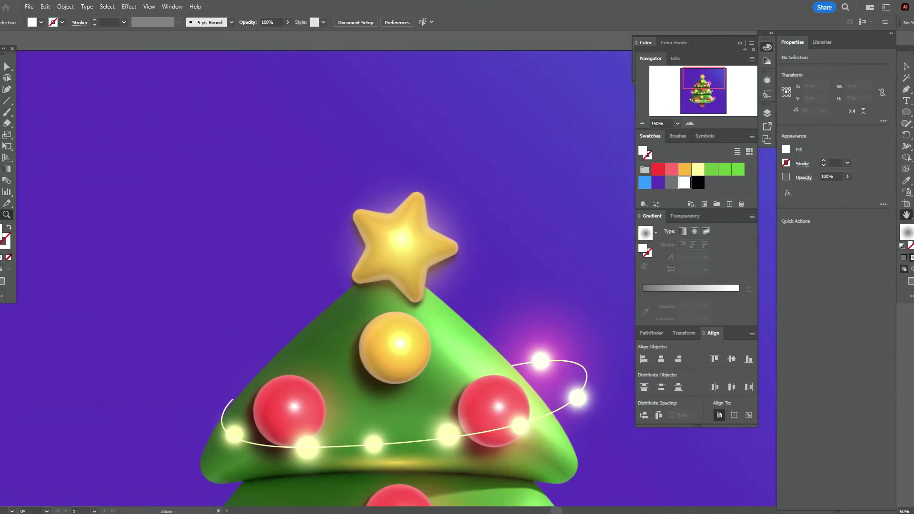
left_click_drag(25, 104, 56, 111)
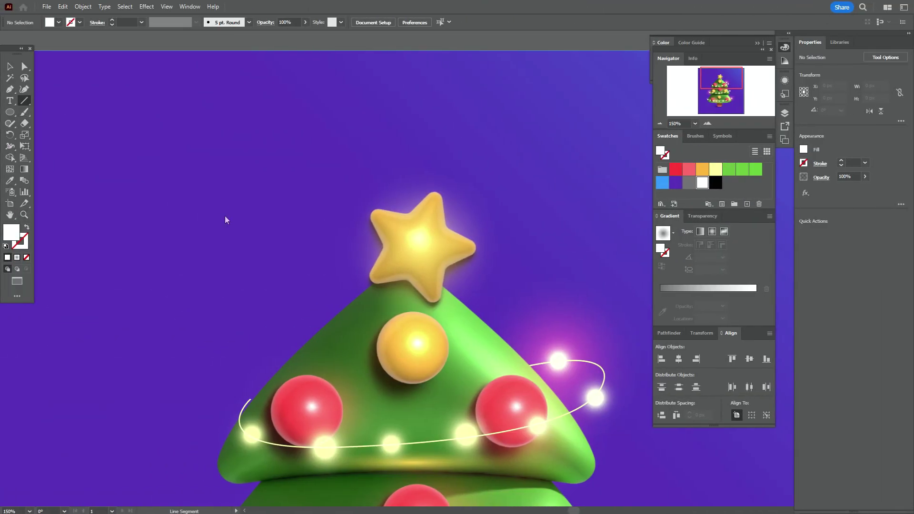
left_click_drag(225, 216, 225, 264)
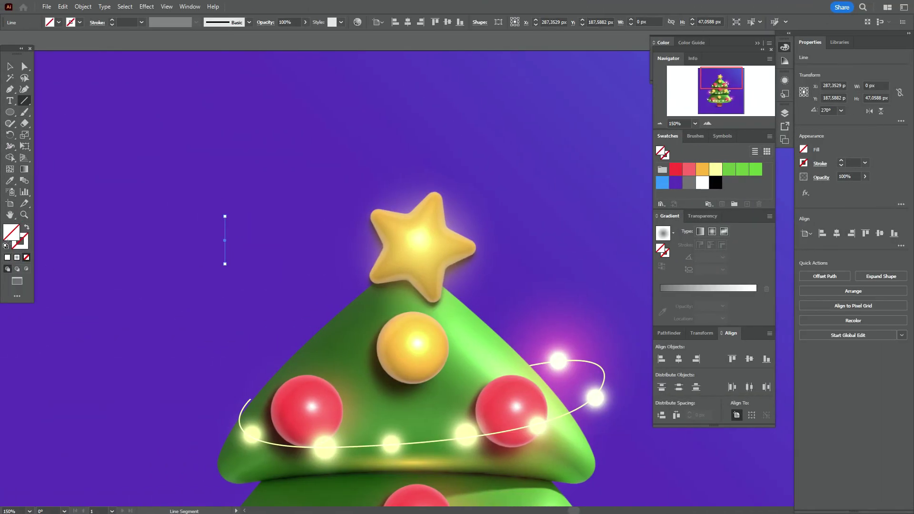
left_click(27, 245)
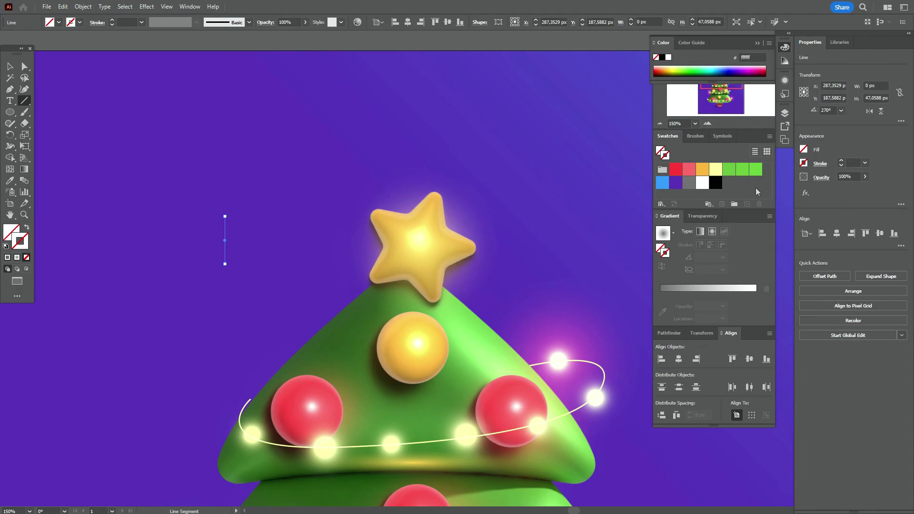
left_click(702, 185)
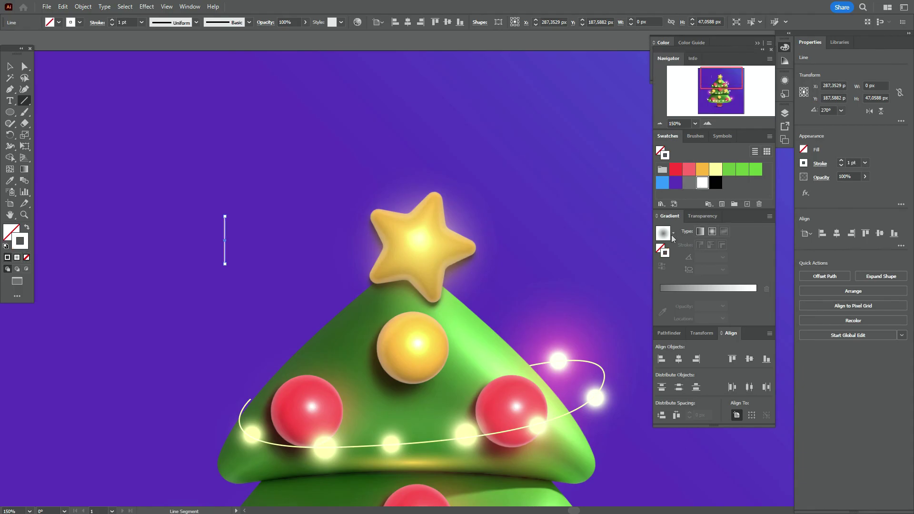
left_click(696, 137)
left_click(663, 154)
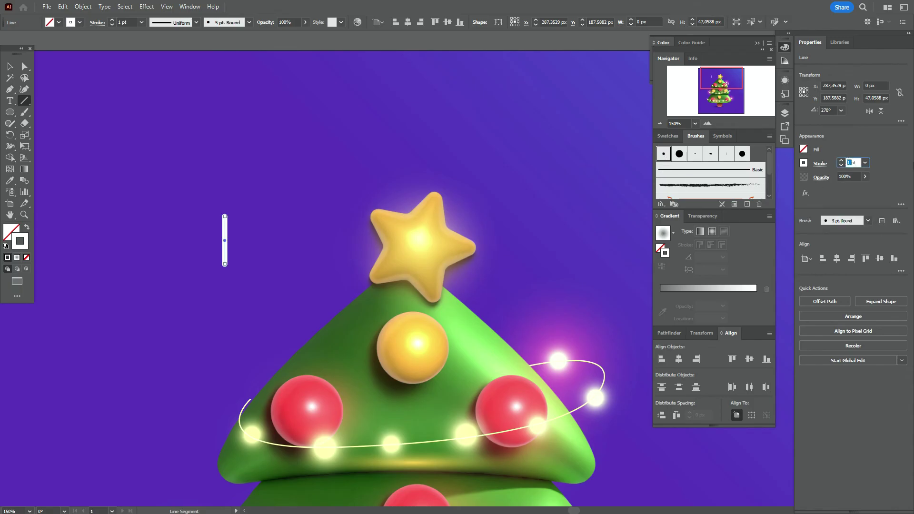
type("0,5")
type("0,7")
key("Return")
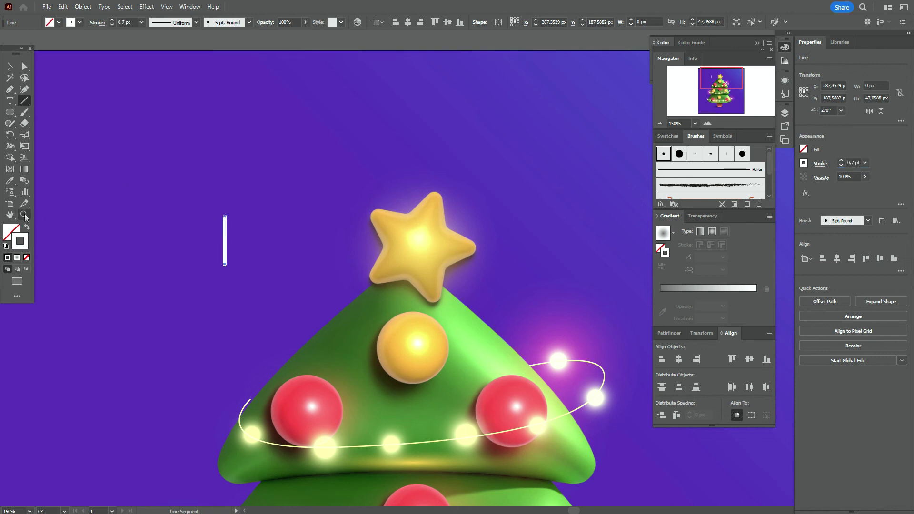
Step: Add a diagonal Pen branch to the line's top with the 5 pt. Round brush at 0.7 pt
key("p")
key("ctrl+plus")
key("ctrl+plus")
key("ctrl+plus")
left_click(138, 149)
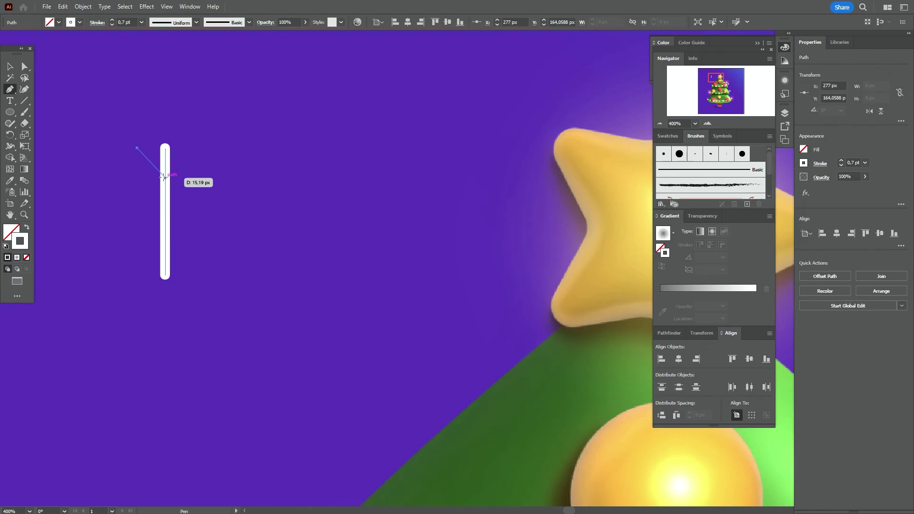
left_click(165, 181)
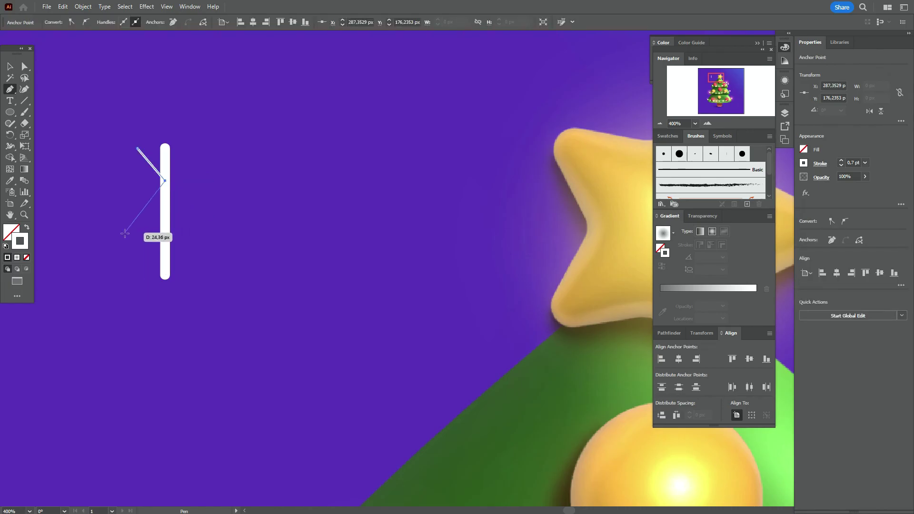
left_click(663, 154)
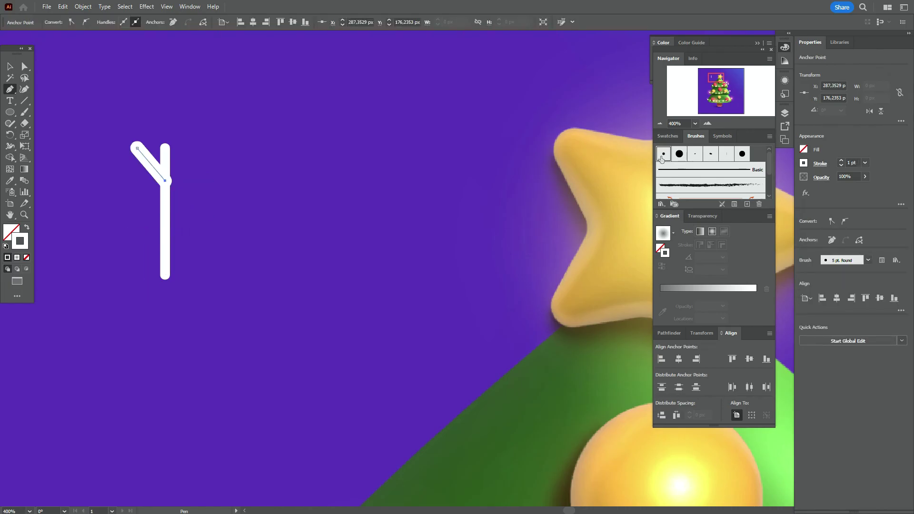
left_click(842, 161)
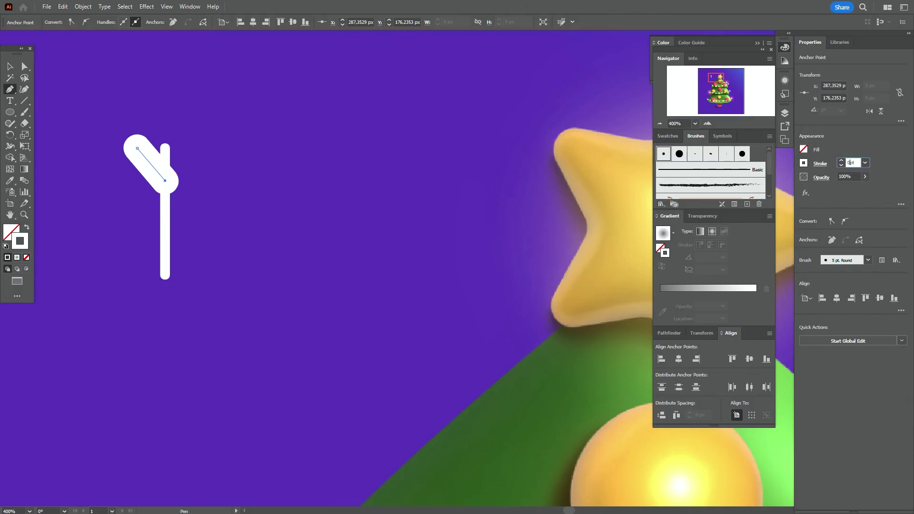
key("Return")
left_click(9, 68)
left_click_drag(156, 174, 158, 180)
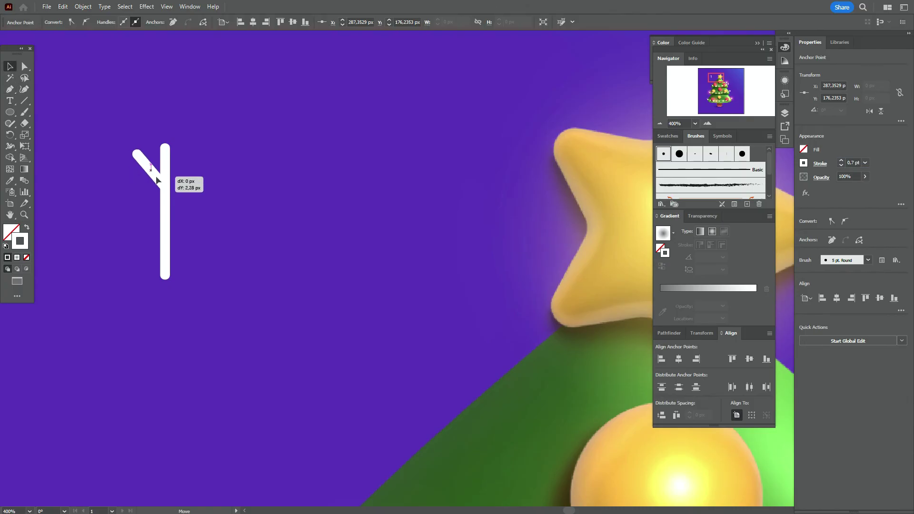
Step: Mirror the branch into a bottom-aligned V at the stroke's top and add a 180°-rotated V copy at its bottom
right_click(158, 180)
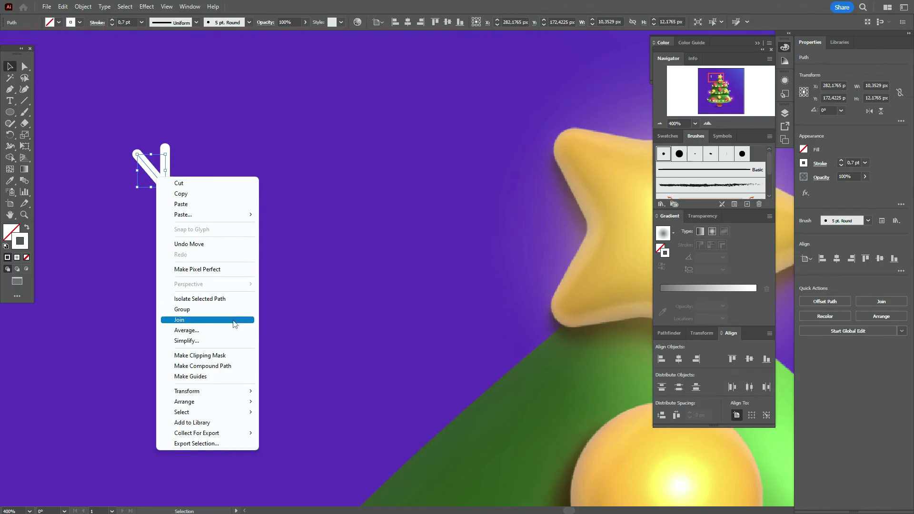
mouse_move(207, 391)
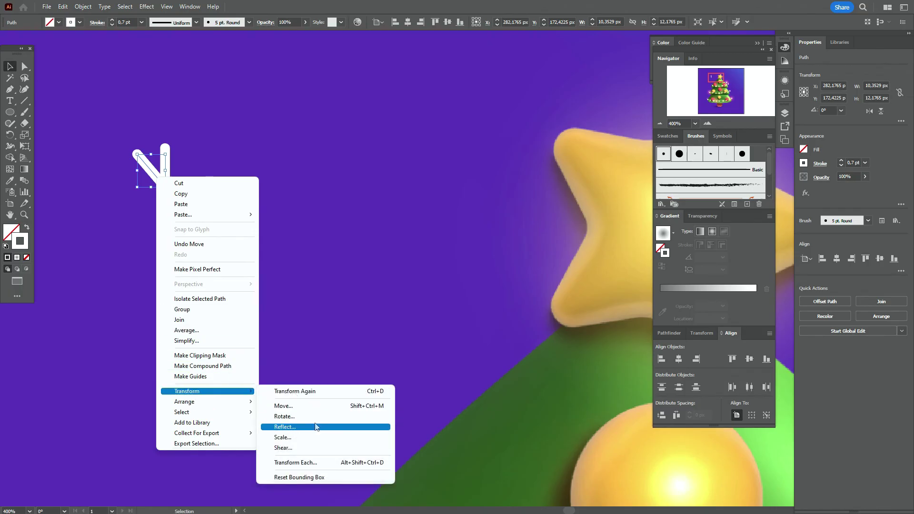
left_click(314, 427)
left_click(522, 319)
left_click_drag(151, 175, 179, 175)
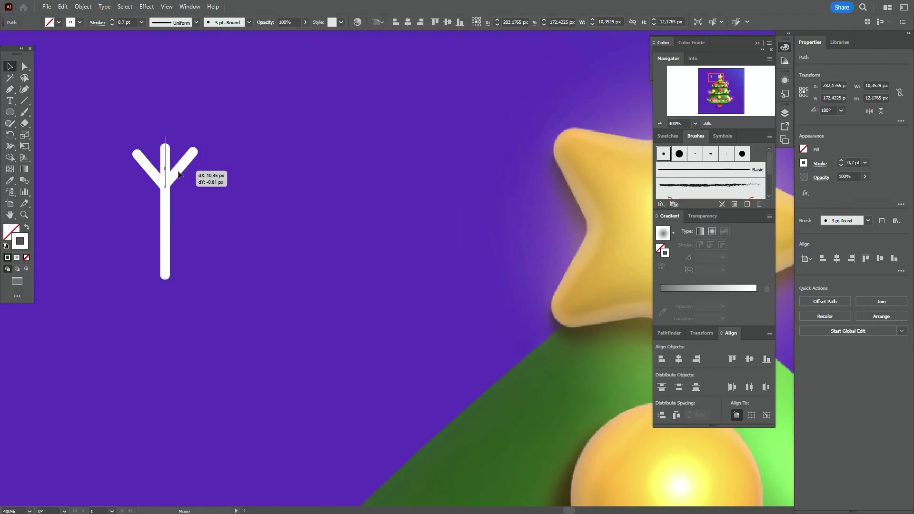
left_click(150, 169, "shift")
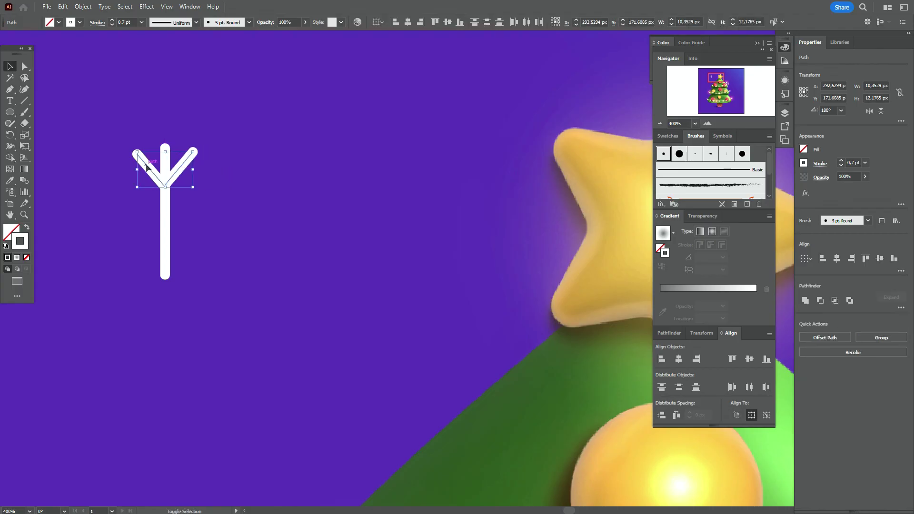
left_click(894, 259)
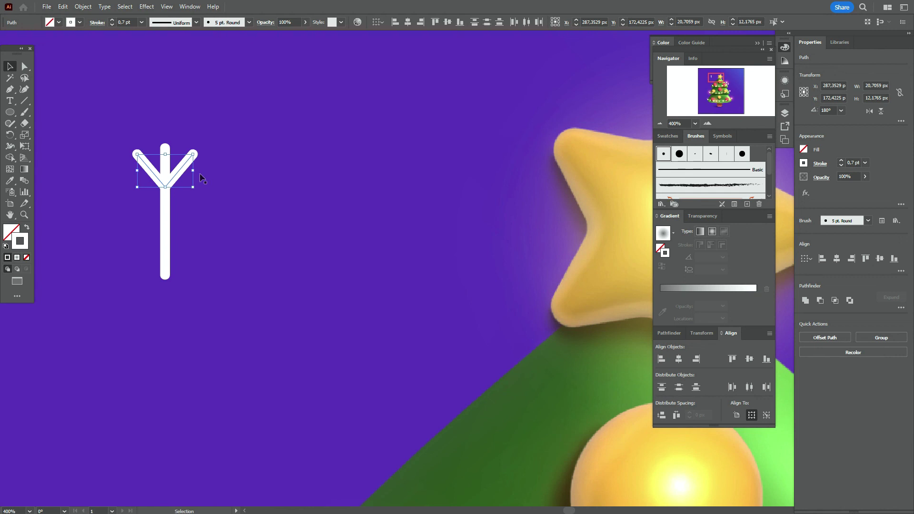
key("Up")
key("Up")
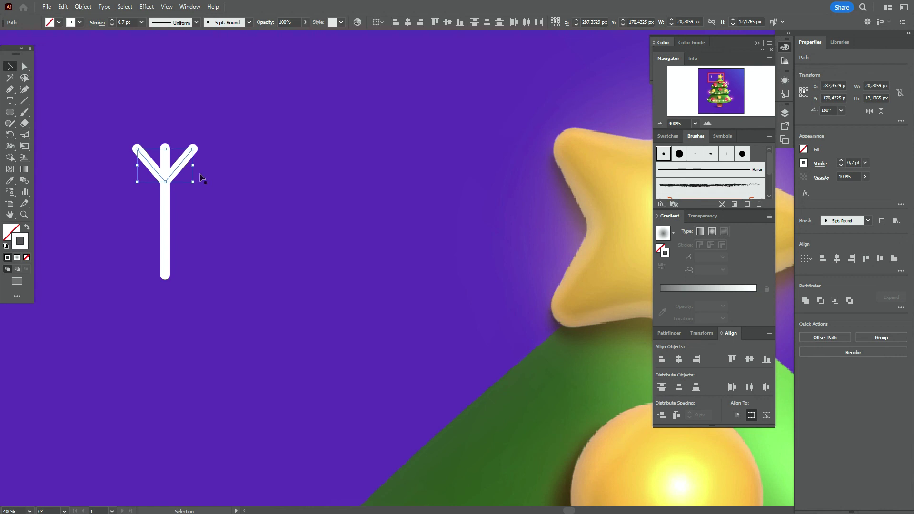
mouse_move(181, 176)
left_mouse_down("alt")
mouse_move(195, 248)
mouse_move(131, 226)
left_mouse_up("alt")
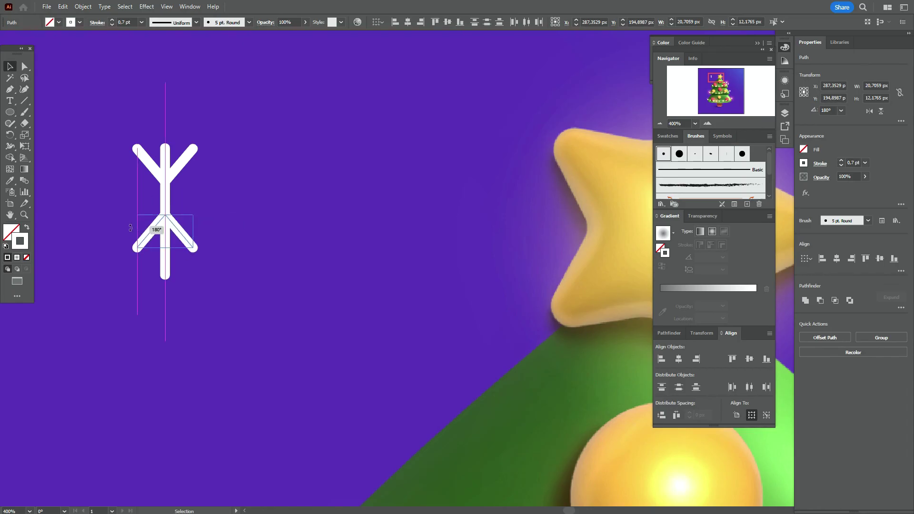
left_click_drag(180, 243, 180, 263)
Step: Group the vertical stroke and both V branches into one snowflake arm
left_click(187, 168, "shift")
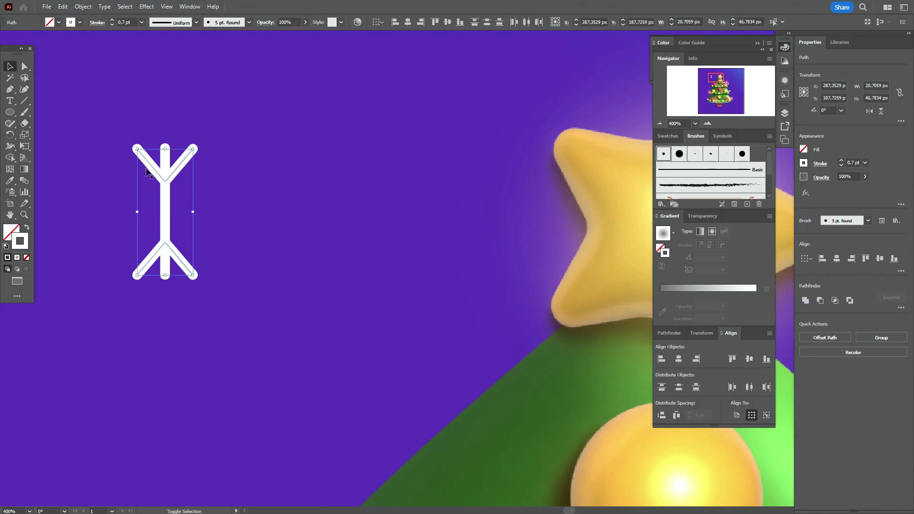
left_click(166, 209, "shift")
right_click(166, 210)
left_click(200, 316)
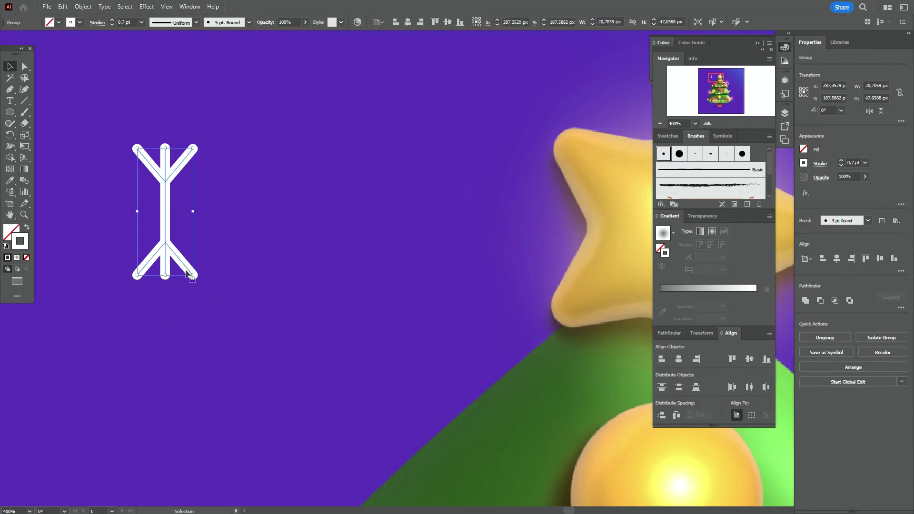
Step: Duplicate the arm and rotate it into diagonals crossing the first arm's centre
left_click_drag(187, 274, 213, 271, "alt")
left_click_drag(213, 215, 237, 182)
left_click_drag(174, 222, 170, 222)
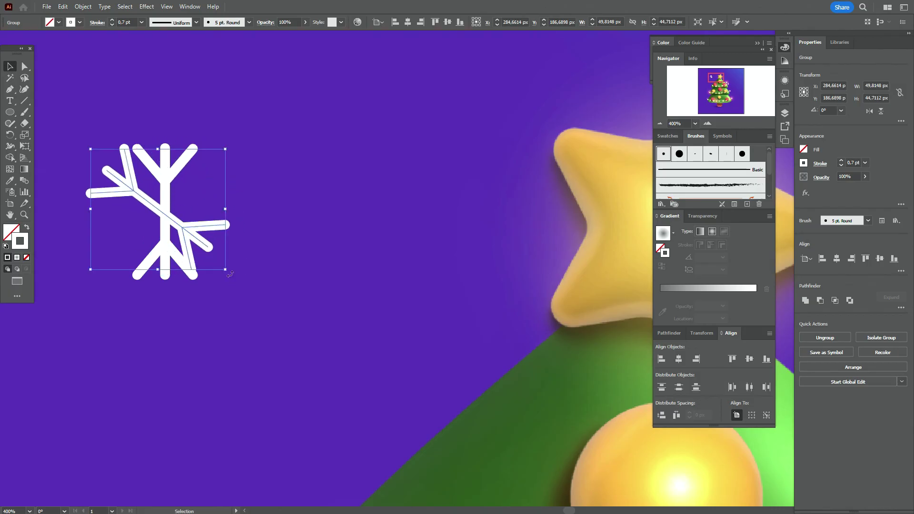
left_click_drag(230, 275, 259, 261)
left_click_drag(186, 228, 190, 229)
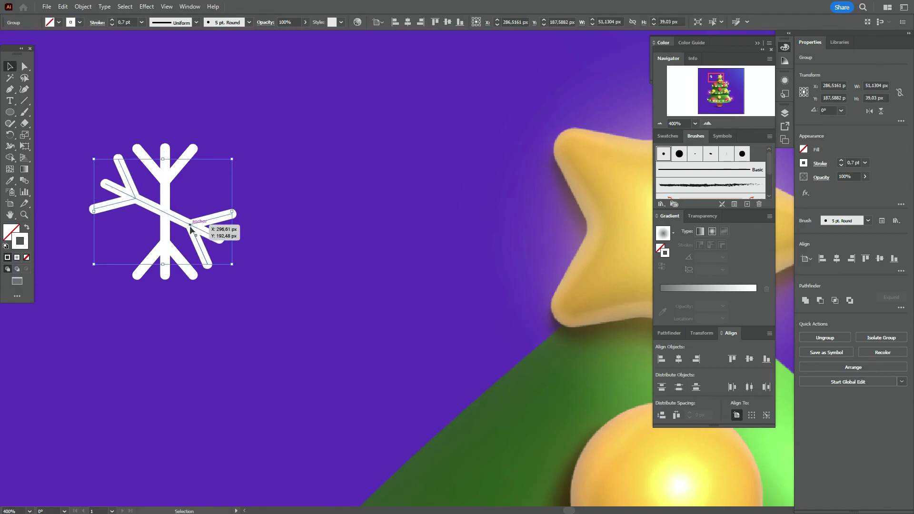
Step: Add a reflected copy of the arms and rotate the snowflake to about 356°
right_click(190, 229)
left_click(361, 420)
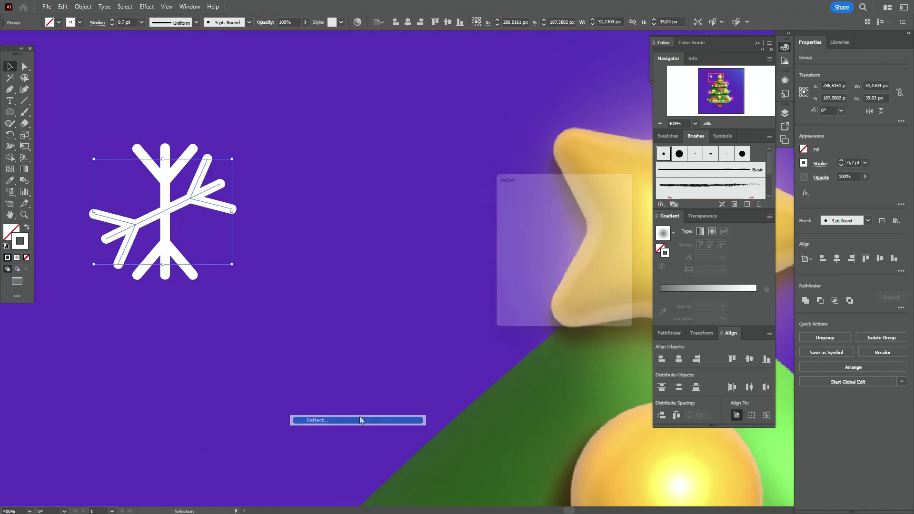
left_click(519, 320)
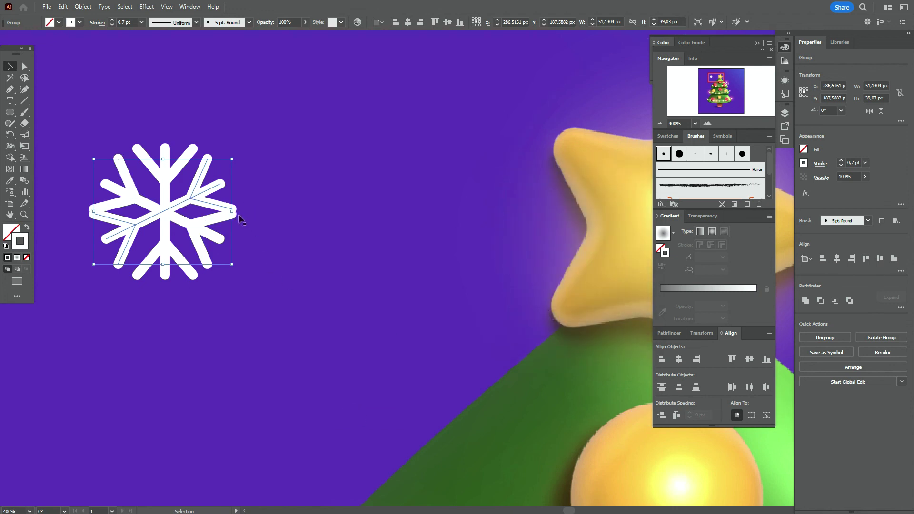
mouse_move(238, 215)
left_mouse_down()
mouse_move(239, 206)
mouse_move(214, 246)
left_mouse_up()
left_click_drag(235, 214, 239, 220)
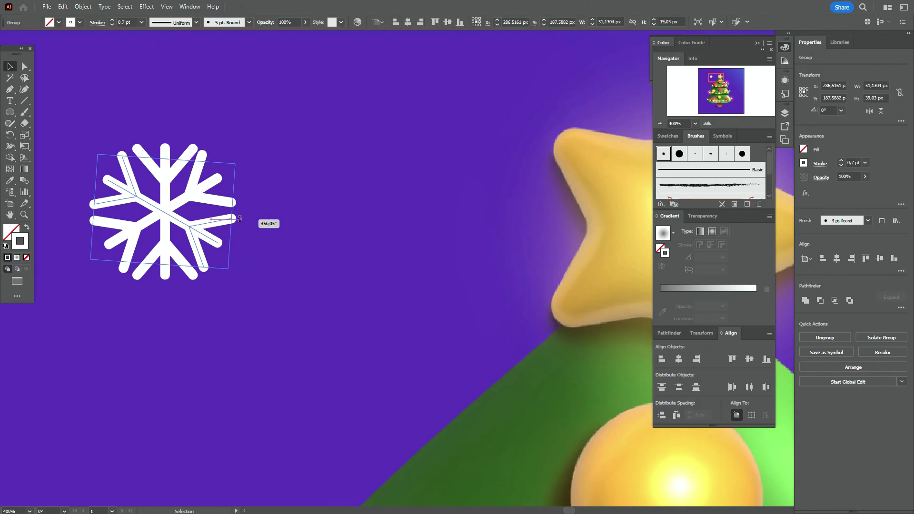
left_click_drag(241, 217, 240, 219)
left_click(289, 196)
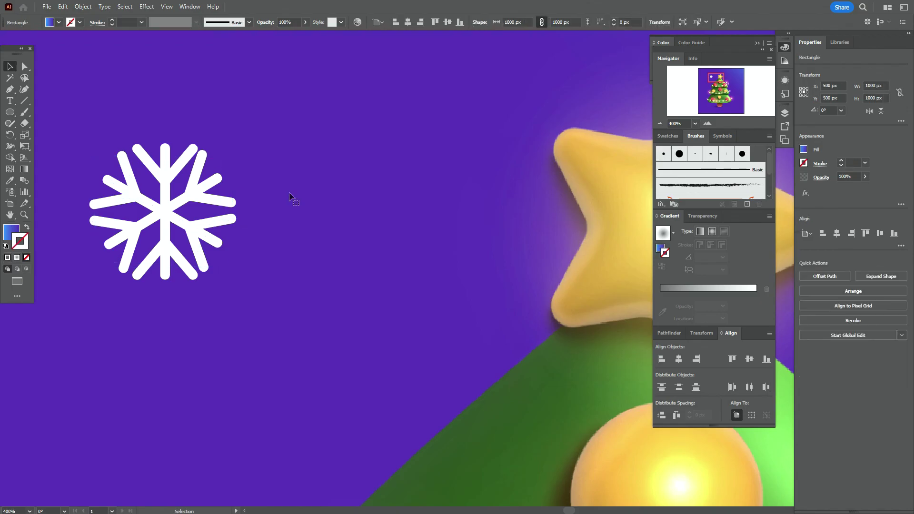
Step: Outline the snowflake's strokes and unite them into one solid white shape
left_click(163, 197)
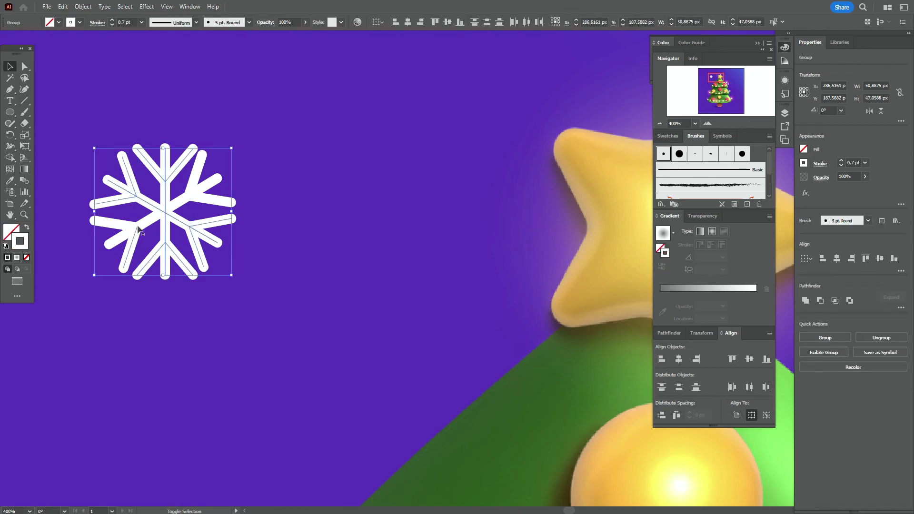
left_click(83, 7)
left_click(228, 269)
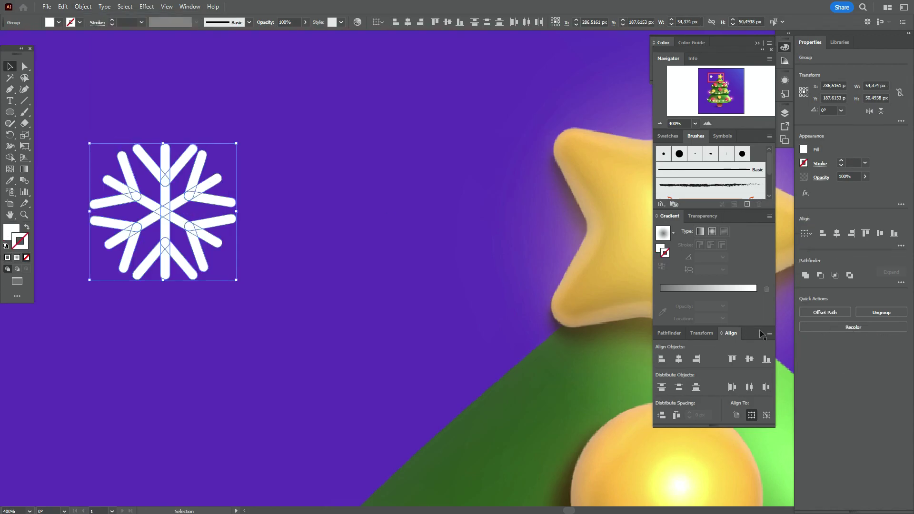
left_click(669, 334)
left_click(662, 359)
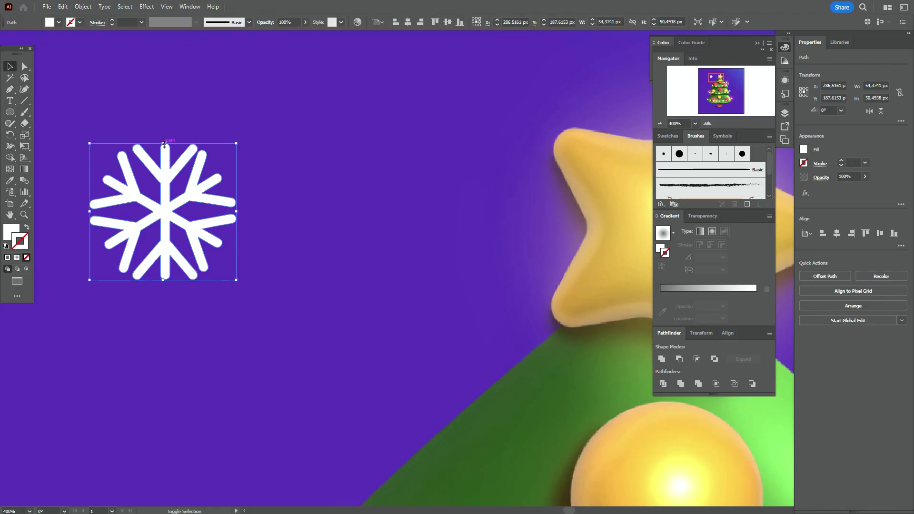
Step: Enlarge the snowflake and place resized copies right of the tree and near the star
left_click_drag(164, 144, 165, 125)
mouse_move(184, 194)
left_mouse_down()
mouse_move(442, 228)
mouse_move(387, 234)
left_mouse_up()
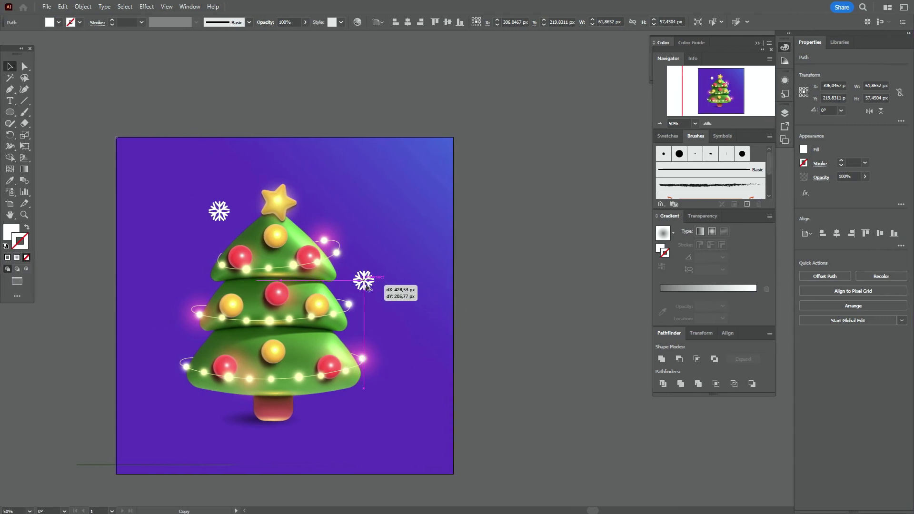
left_click_drag(374, 291, 365, 286)
mouse_move(220, 212)
left_mouse_down()
mouse_move(222, 167)
mouse_move(247, 182)
left_mouse_up()
left_click(228, 151)
left_click_drag(220, 212, 216, 222)
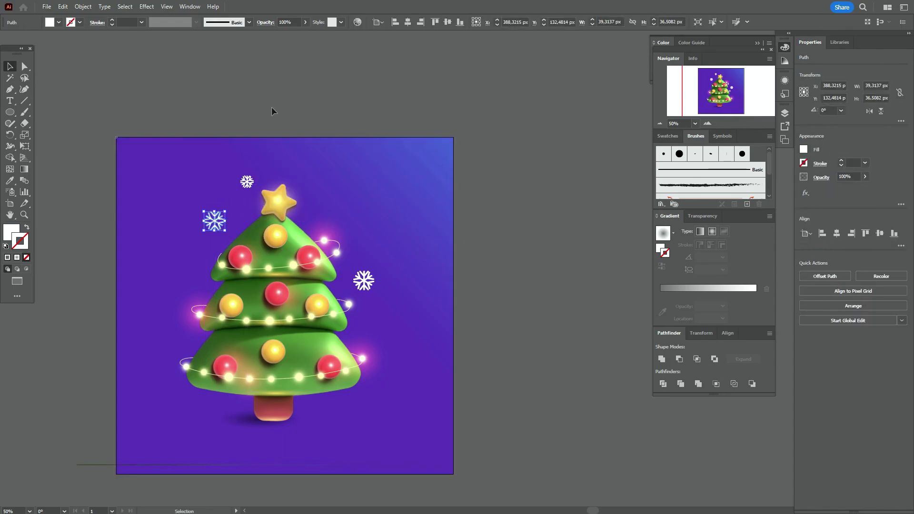
Step: Draw seven small white dots scattered around the tree
left_click(274, 109)
left_click(10, 112)
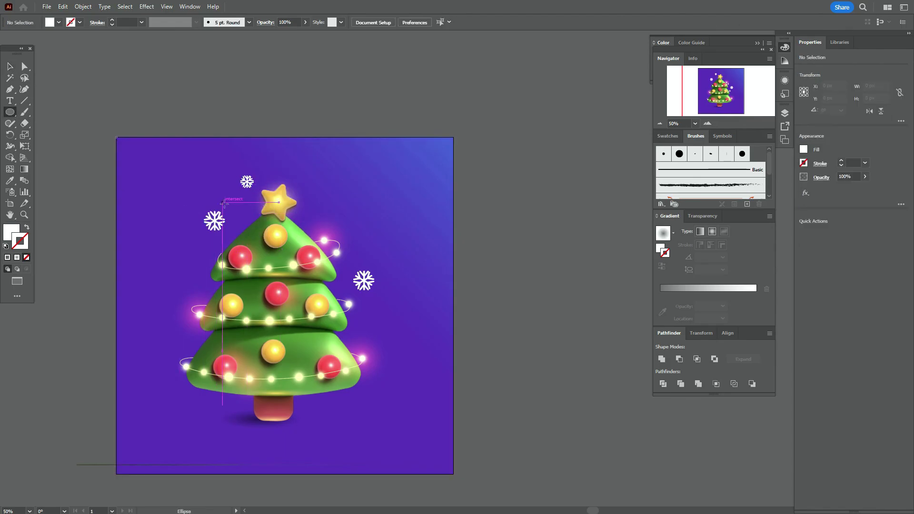
left_click_drag(228, 204, 231, 208)
left_click_drag(315, 211, 321, 216)
left_click_drag(322, 174, 328, 179)
left_click_drag(193, 281, 199, 286)
left_click_drag(165, 327, 192, 345)
left_click_drag(349, 333, 355, 338)
left_click_drag(345, 264, 351, 270)
key("v")
Step: Move a dot closer to the tree and shift a glow circle and the left snowflake to the tree's right
left_click_drag(325, 176, 303, 185)
left_click(535, 210)
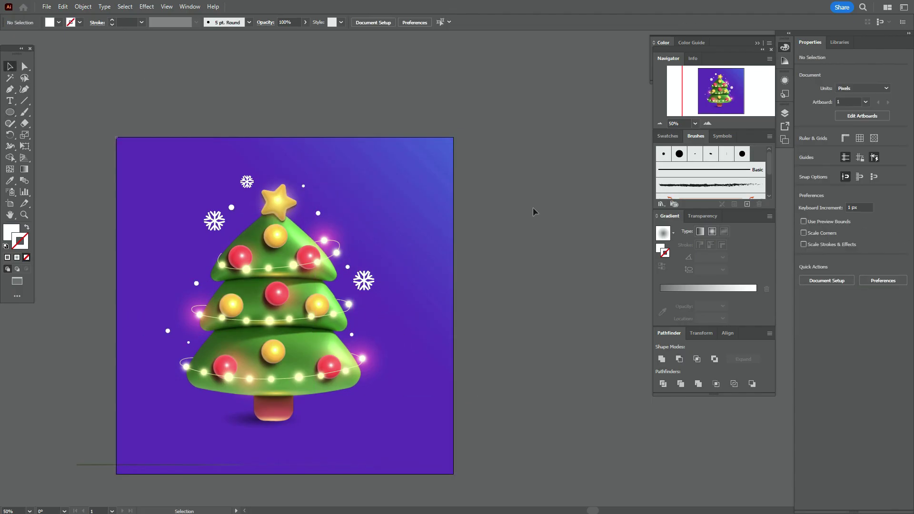
left_click(279, 205)
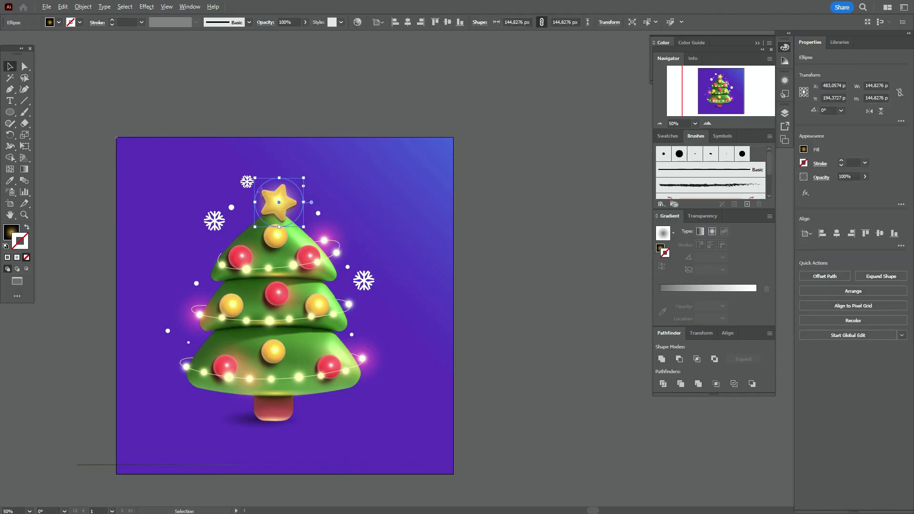
mouse_move(288, 204)
left_mouse_down()
mouse_move(246, 175)
mouse_move(261, 182)
mouse_move(182, 199)
mouse_move(213, 200)
mouse_move(223, 230)
left_mouse_up()
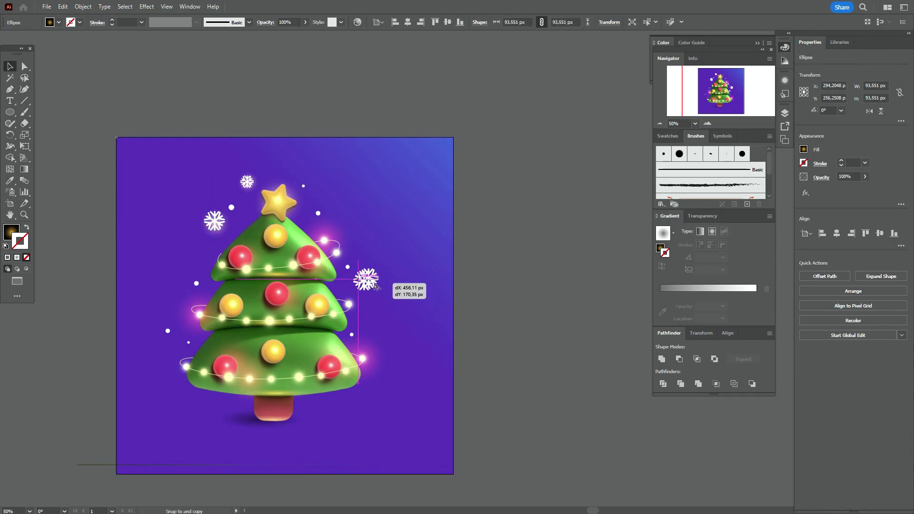
left_click_drag(223, 230, 375, 285)
left_click(216, 235)
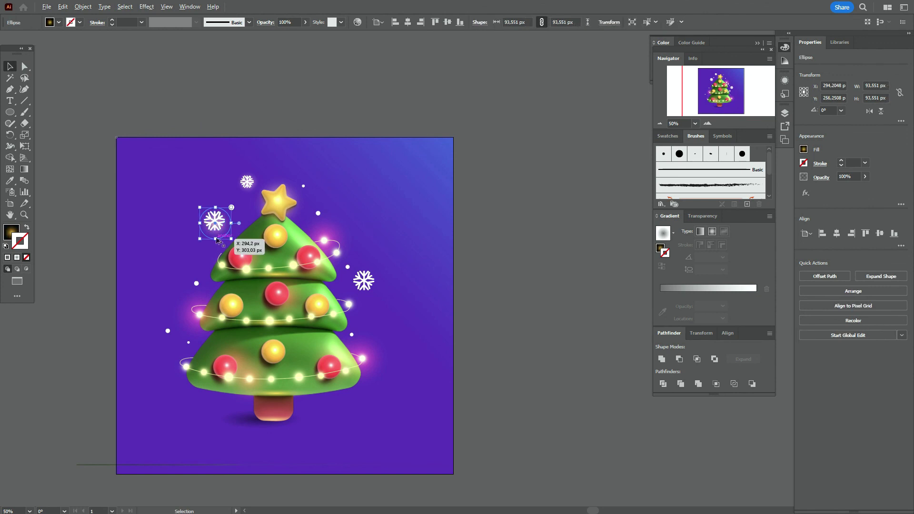
left_click_drag(217, 240, 363, 299)
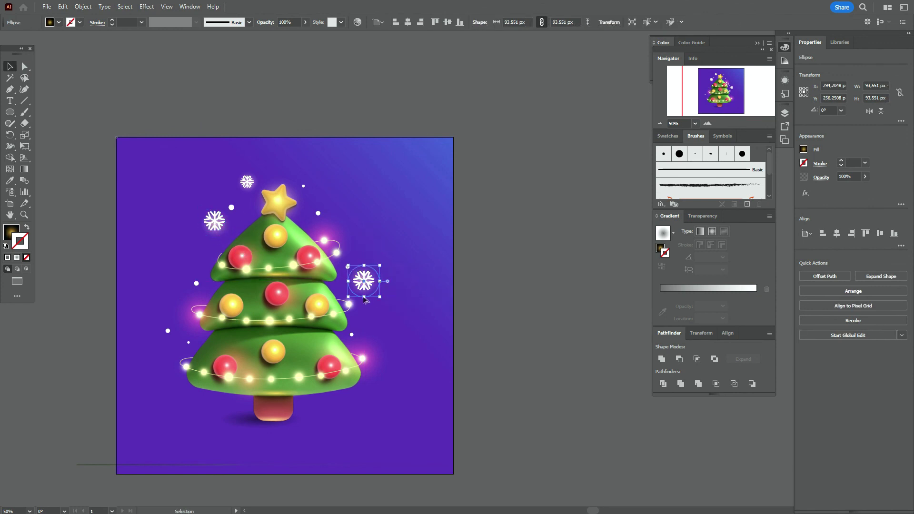
left_click(526, 277)
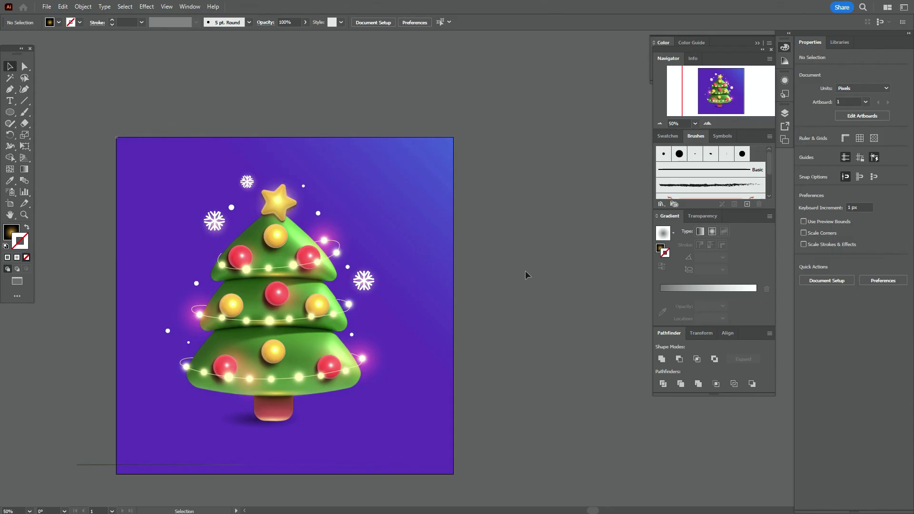
Step: Raise the document raster effects resolution from Medium (150 ppi) to High (300 ppi)
left_click(148, 6)
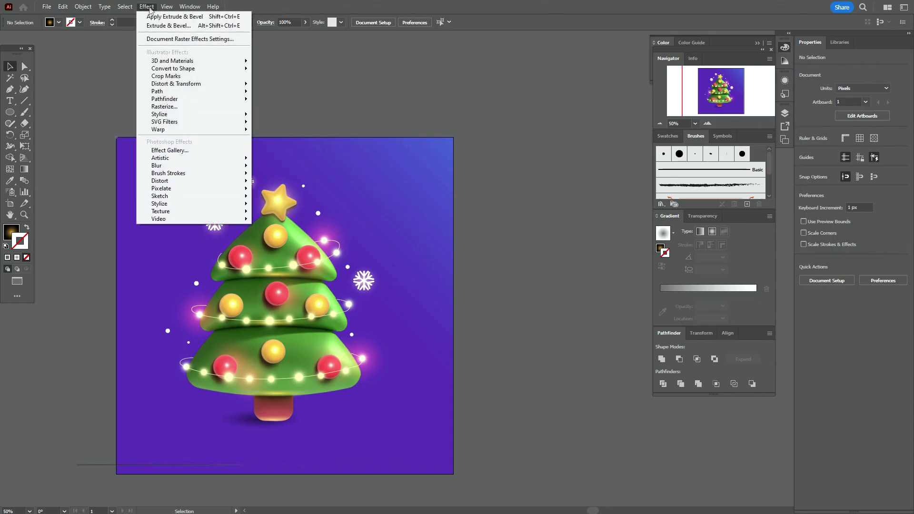
left_click(191, 38)
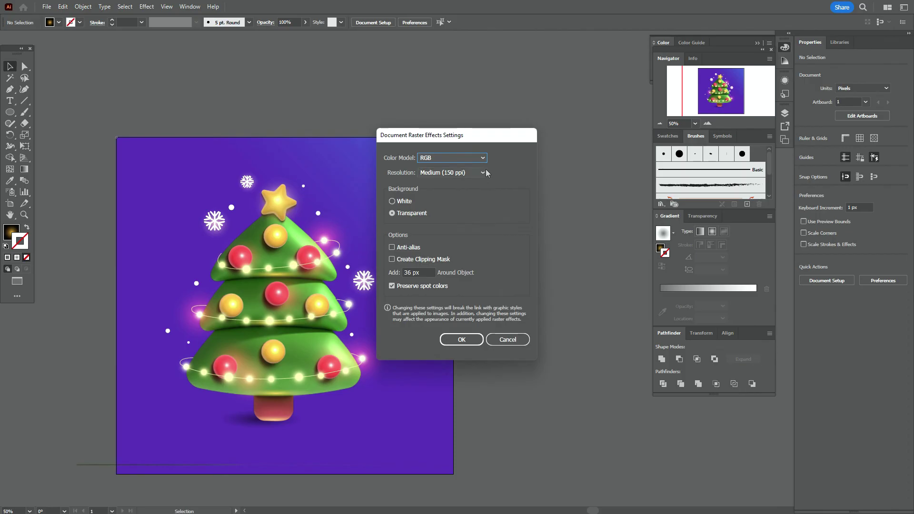
left_click(483, 172)
left_click(461, 205)
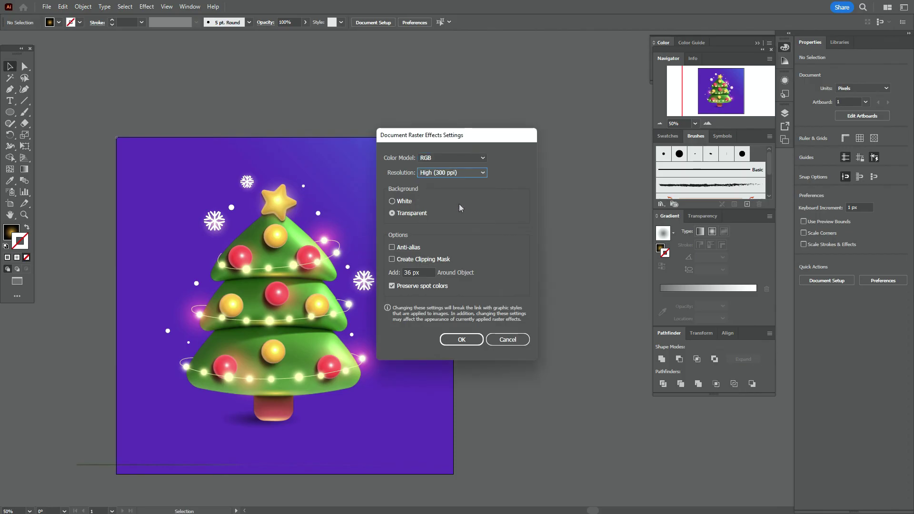
left_click(462, 340)
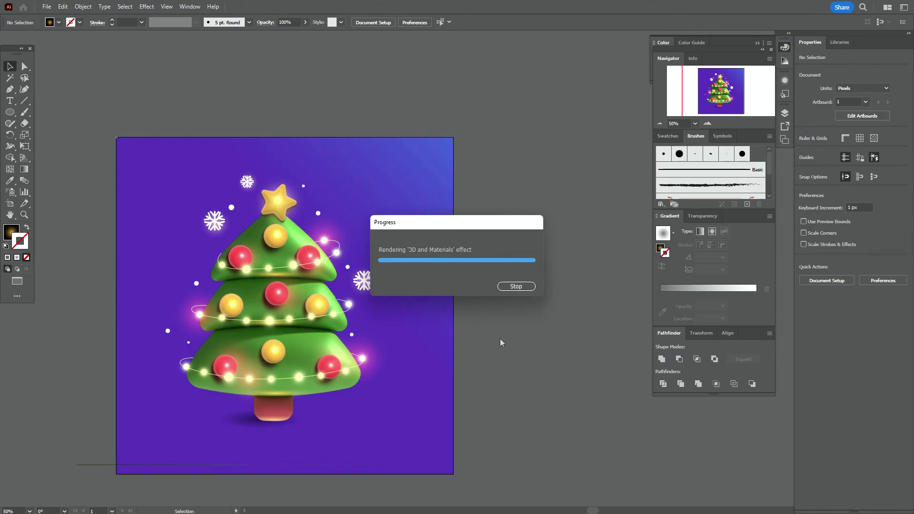
Step: Expand the appearance, then the fill and stroke, of all artwork except the background
key("ctrl+a")
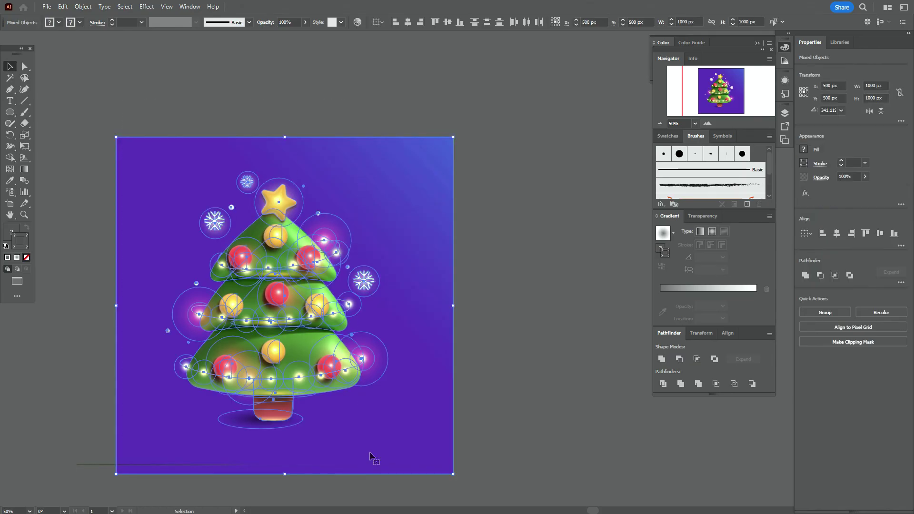
left_click(410, 427, "shift")
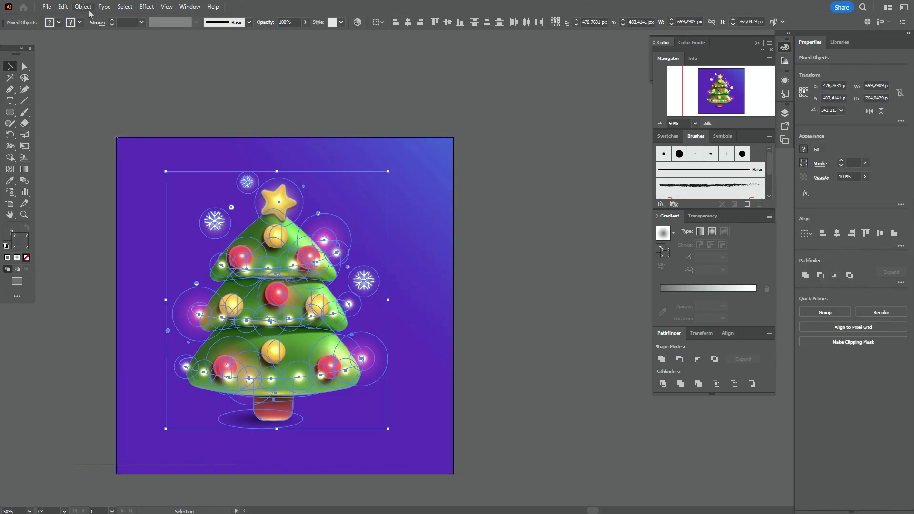
left_click(83, 6)
left_click(135, 140)
left_click(84, 7)
left_click(95, 129)
left_click(434, 306)
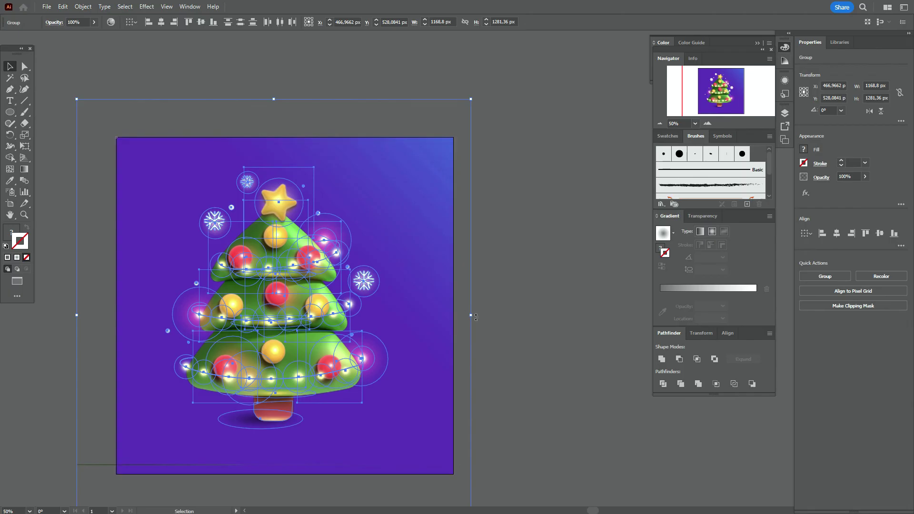
Step: Enlarge the expanded tree group to about 1302 × 1428 px and recentre it on the artboard
mouse_move(476, 317)
left_mouse_down()
mouse_move(517, 326)
mouse_move(497, 327)
left_mouse_up()
left_click_drag(336, 288, 315, 299)
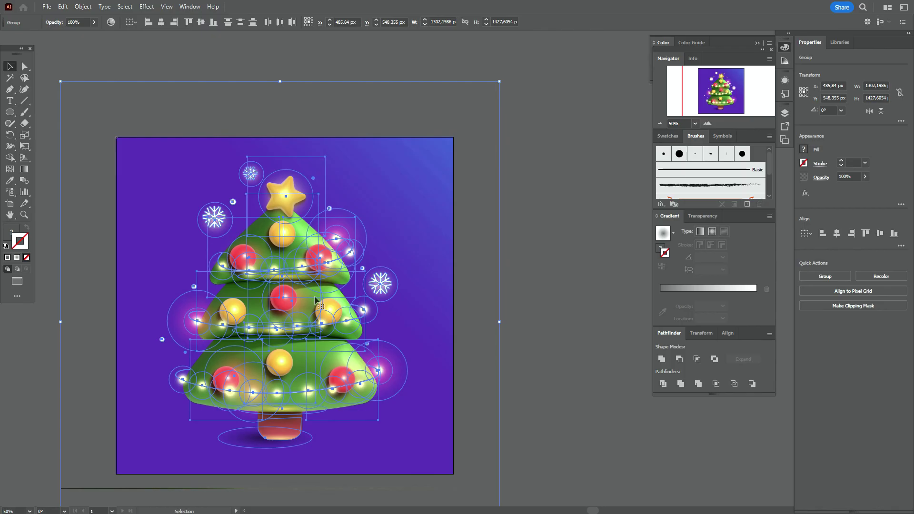
left_click(562, 307)
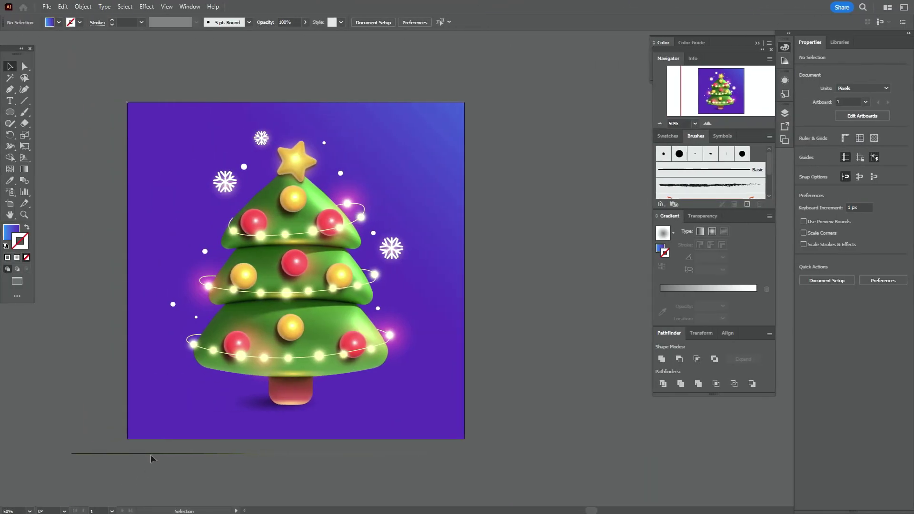
Step: Bring the purple background rectangle to the front of the stacking order
left_click(145, 400)
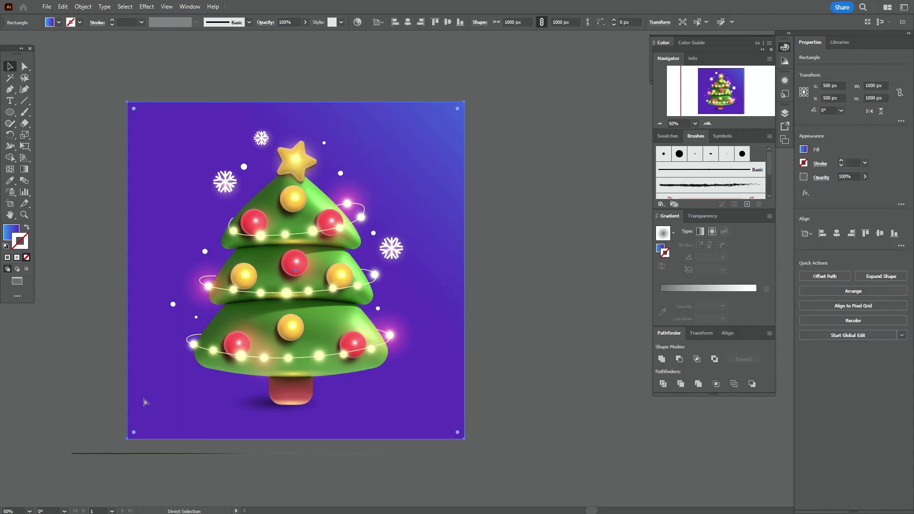
right_click(390, 346)
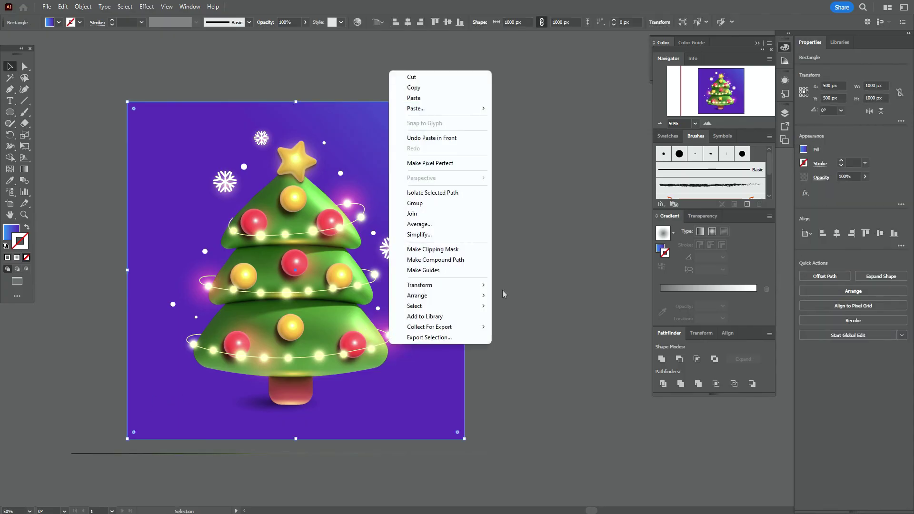
left_click(526, 296)
Step: Clip all the artwork to the 1000 × 1000 px background rectangle
key("ctrl+a")
right_click(389, 286)
left_click(433, 417)
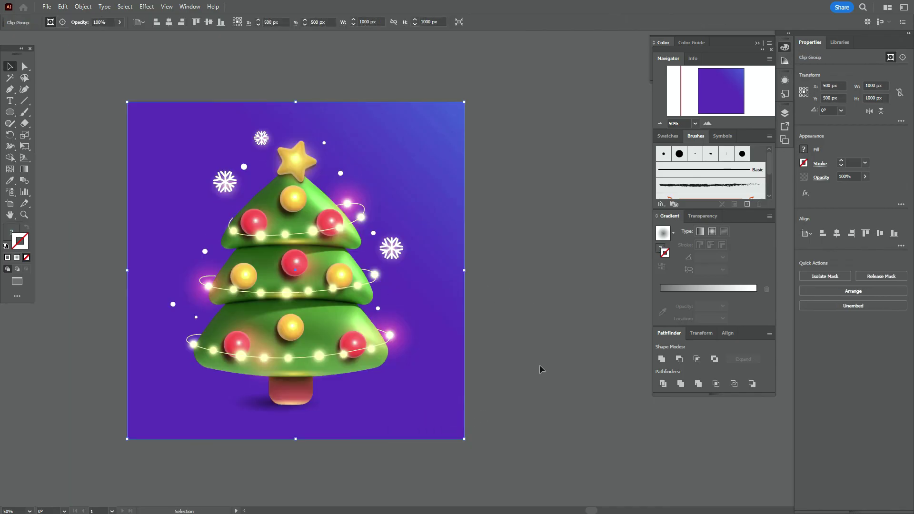
left_click(552, 356)
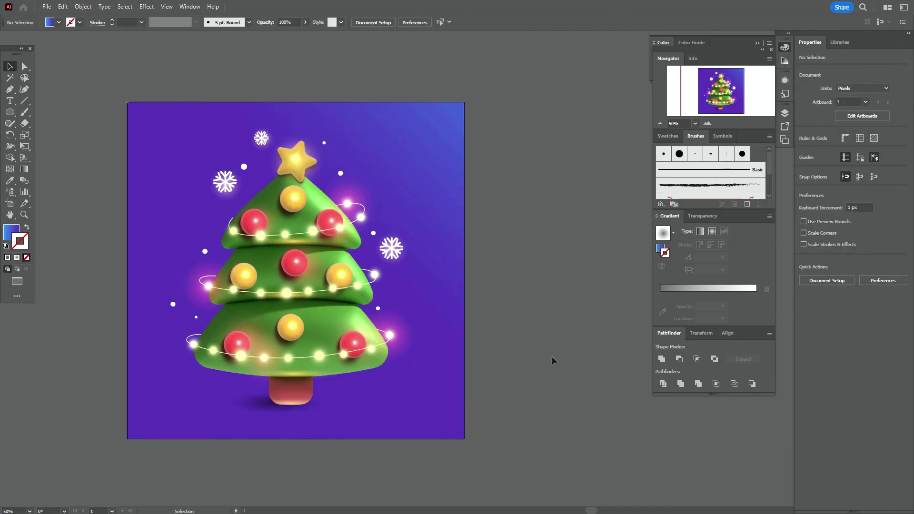